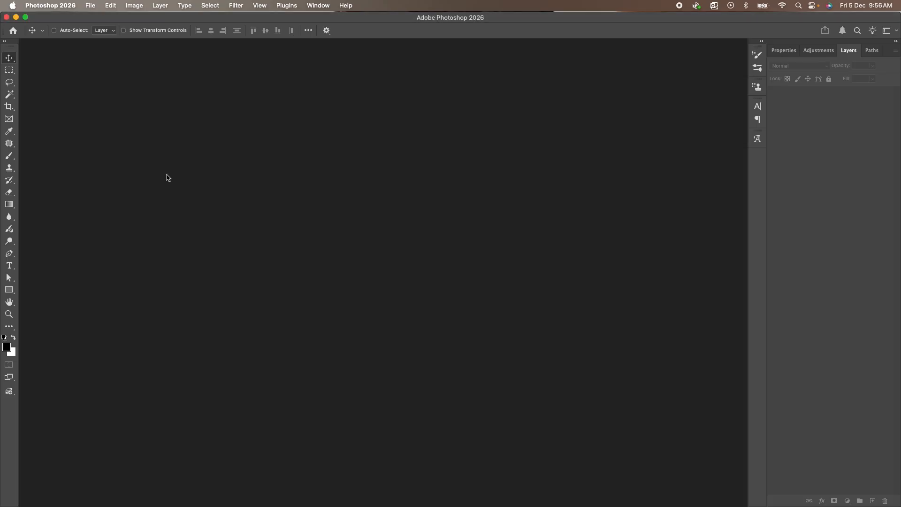
Create a new 1080 × 1920 px document at 300 ppi in RGB Color with white background contents.
left_click(92, 6)
left_click(99, 18)
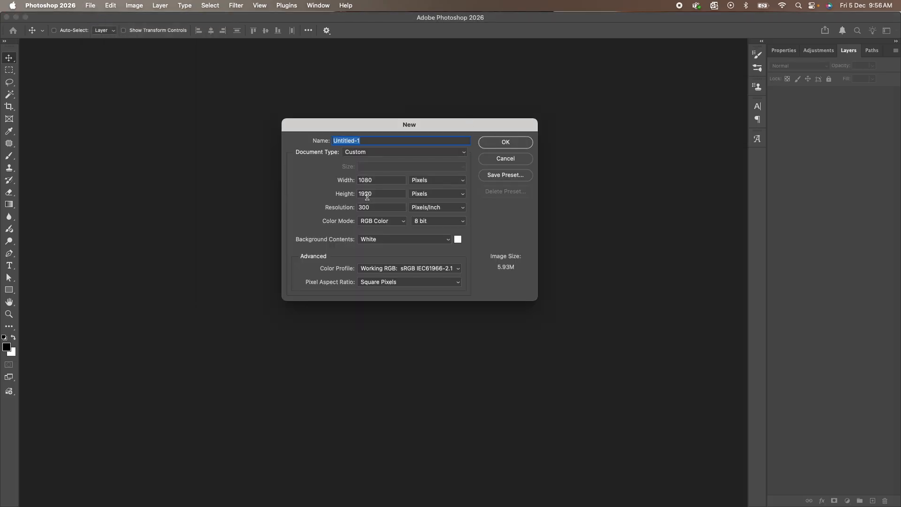
left_click(510, 146)
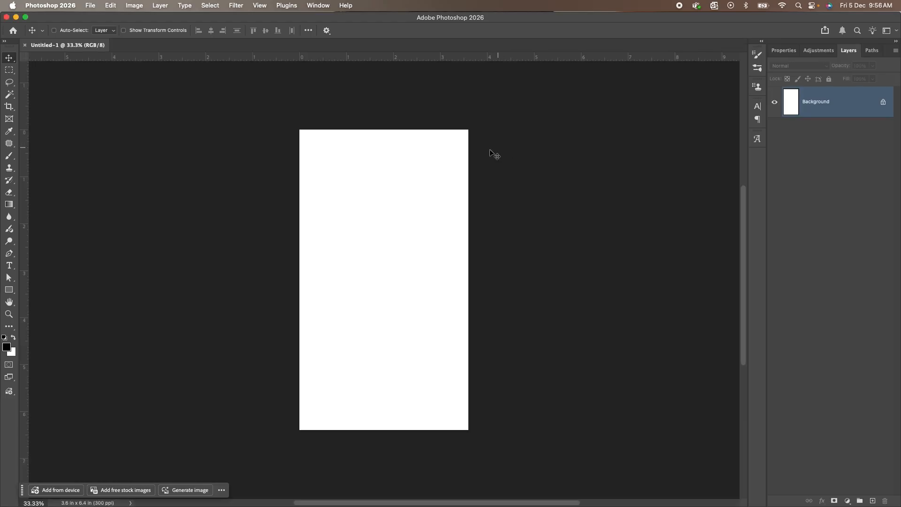
scroll(386, 196, "up", 2)
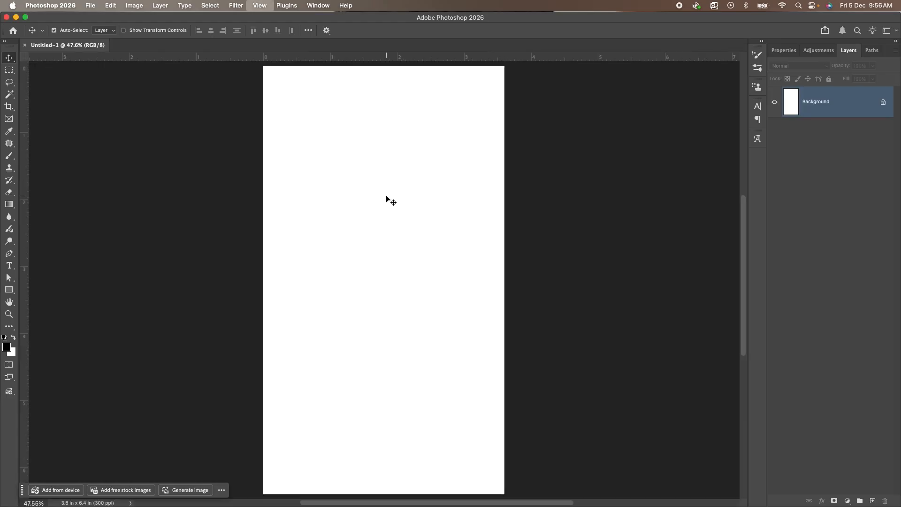
scroll(386, 196, "down", 1)
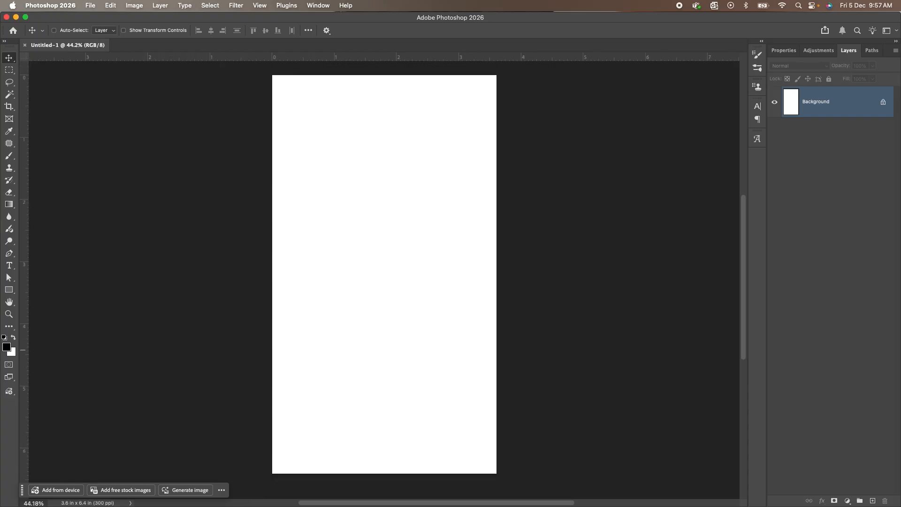
Place the tiles-shapes image from the Images folder in Finder into the blank document.
key("super+Tab")
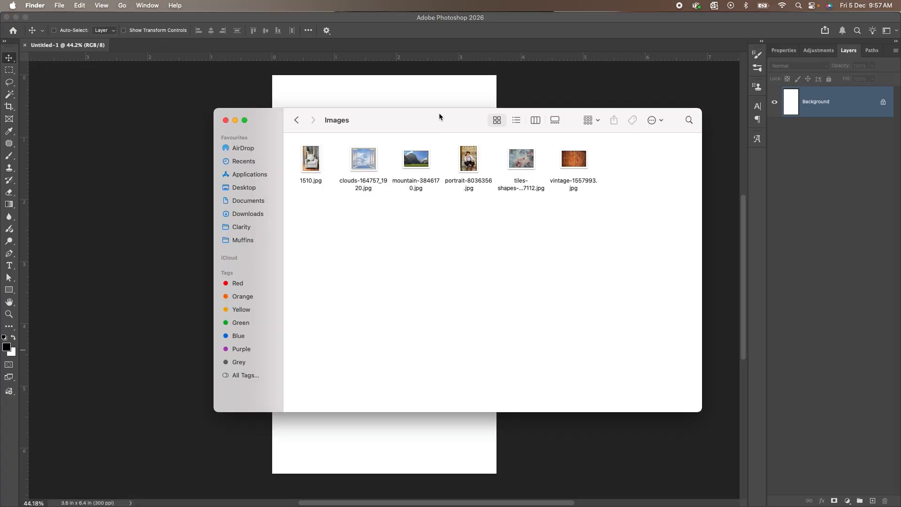
left_click_drag(439, 113, 459, 146)
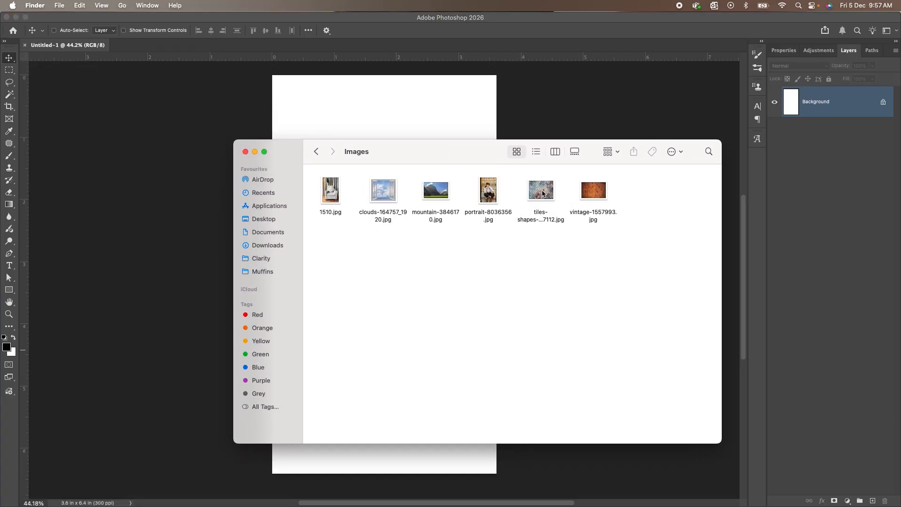
left_click_drag(542, 192, 354, 95)
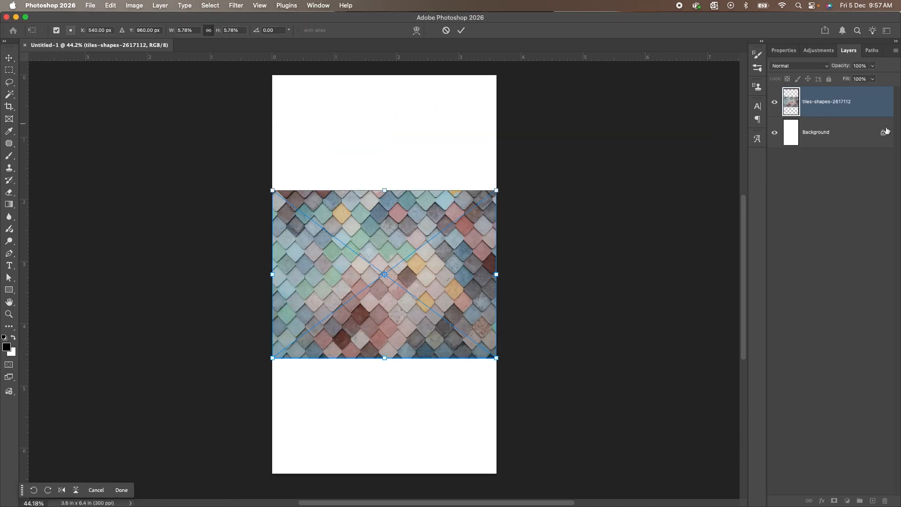
Scale the placed tile image proportionally to about 10% and position it flush with the canvas's upper edge, spanning the full width.
left_click_drag(385, 190, 386, 147)
left_click_drag(404, 193, 404, 121)
left_click_drag(384, 327, 386, 369)
left_click_drag(401, 294, 397, 296)
left_click_drag(385, 363, 385, 365)
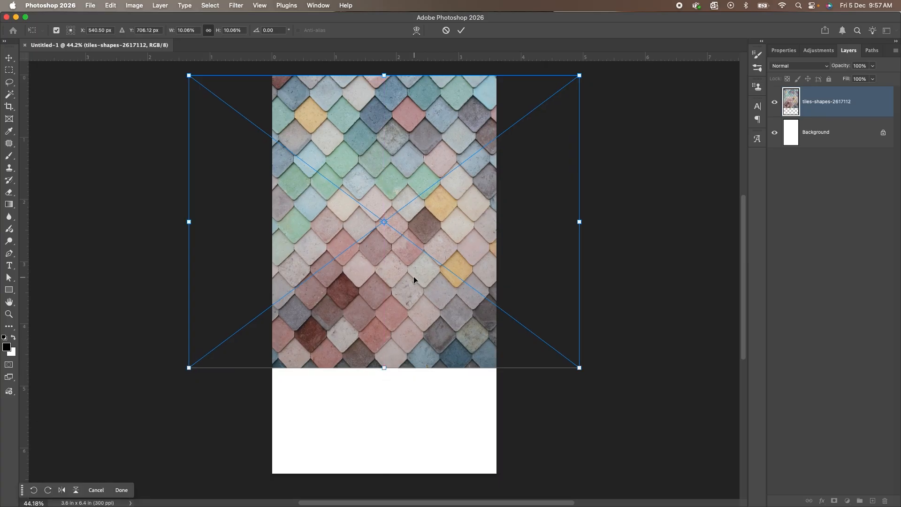
key("Return")
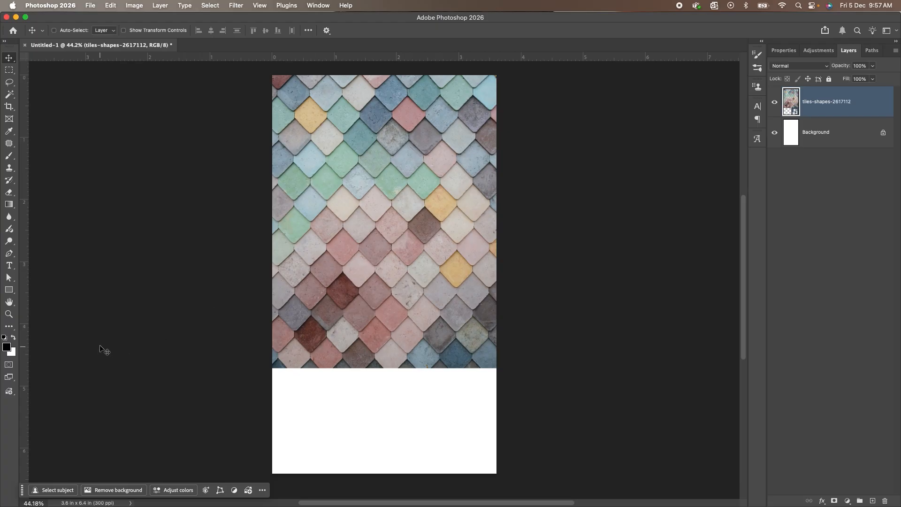
Place vintage-1557993.jpg from the Images folder in Finder and position it flush with the canvas's lower edge.
key("super+Tab")
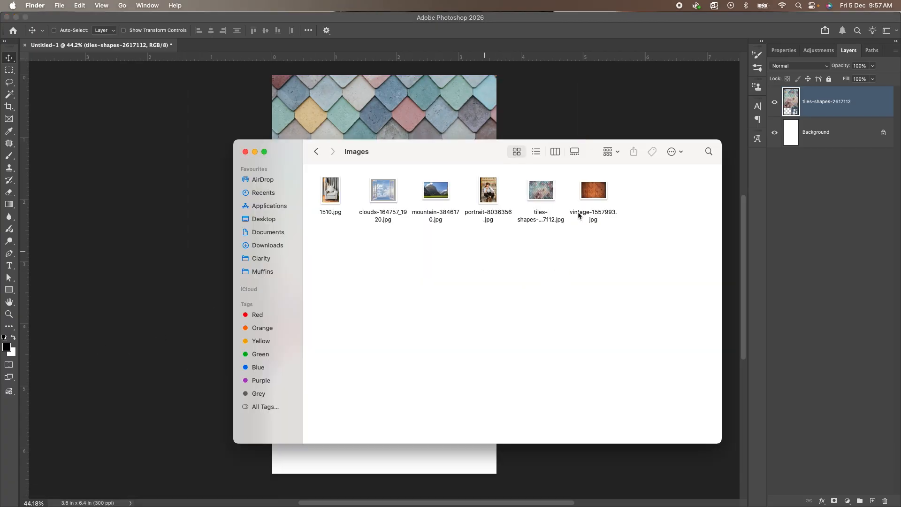
left_click(603, 196)
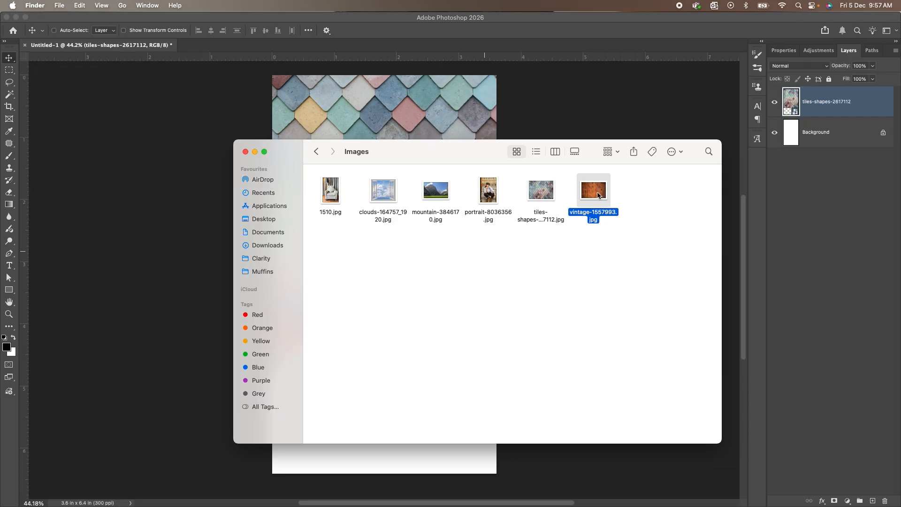
left_click_drag(596, 195, 398, 97)
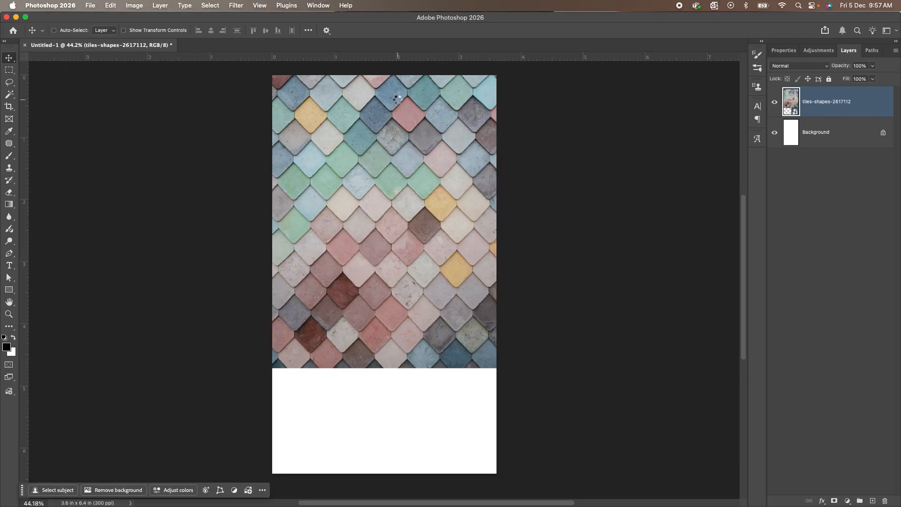
left_click_drag(430, 267, 429, 374)
left_click(496, 325)
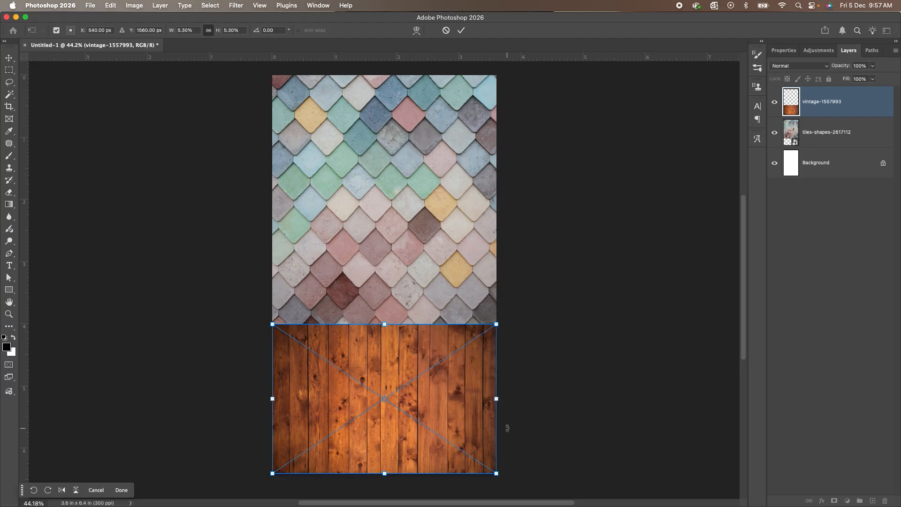
Apply a Perspective transform to the wood image, widening its lower edge well beyond the canvas so the planks look like a floor.
right_click(403, 349)
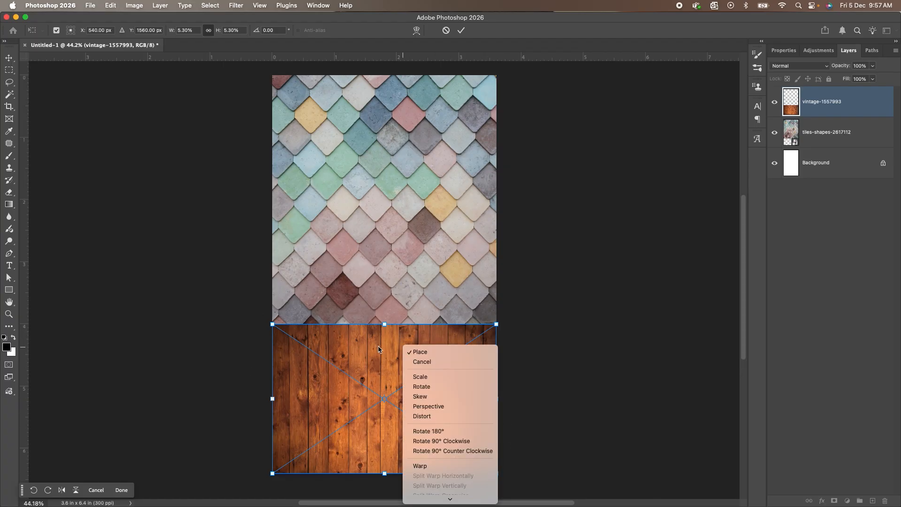
left_click(446, 407)
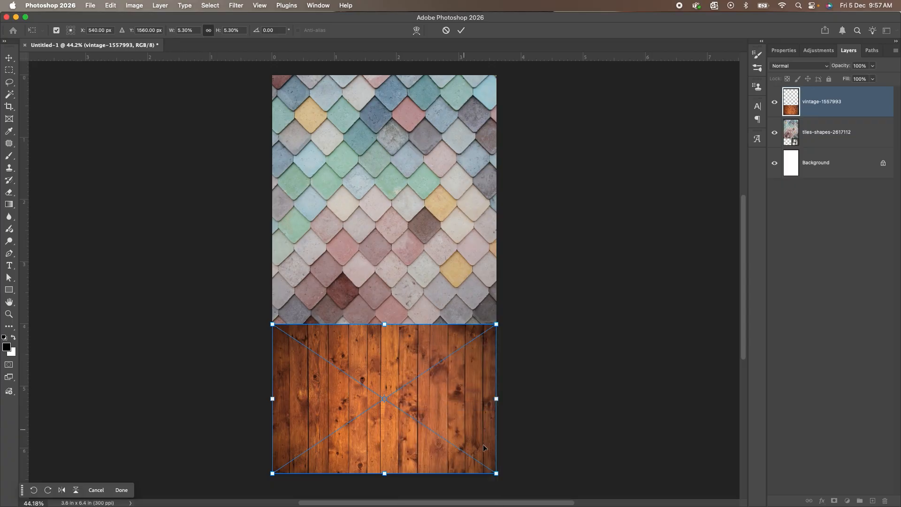
left_click_drag(497, 475, 586, 459)
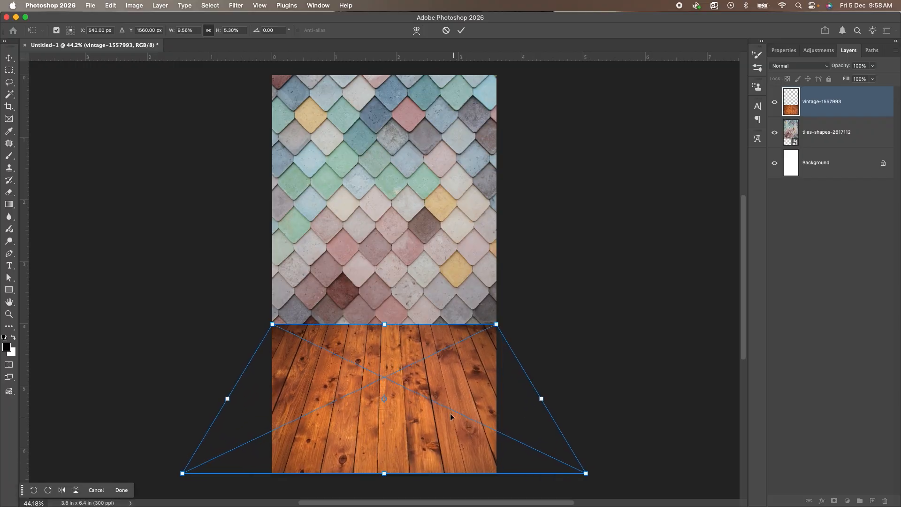
Scale the wood floor's height down to about 4% from its upper edge and commit the transform.
right_click(432, 374)
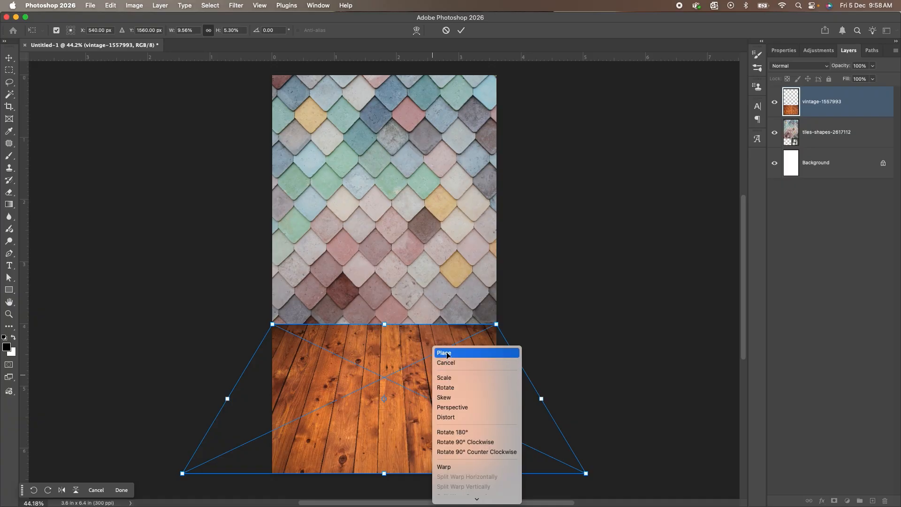
left_click(448, 384)
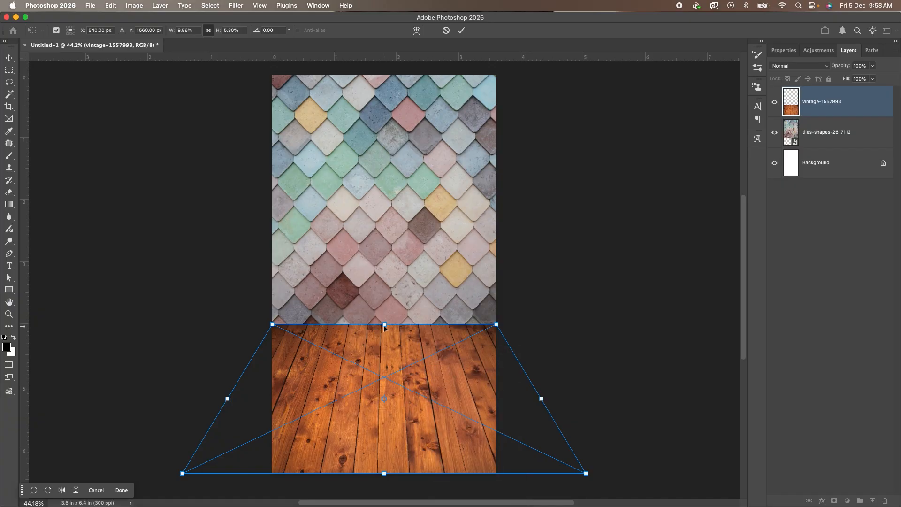
left_click_drag(385, 327, 392, 361)
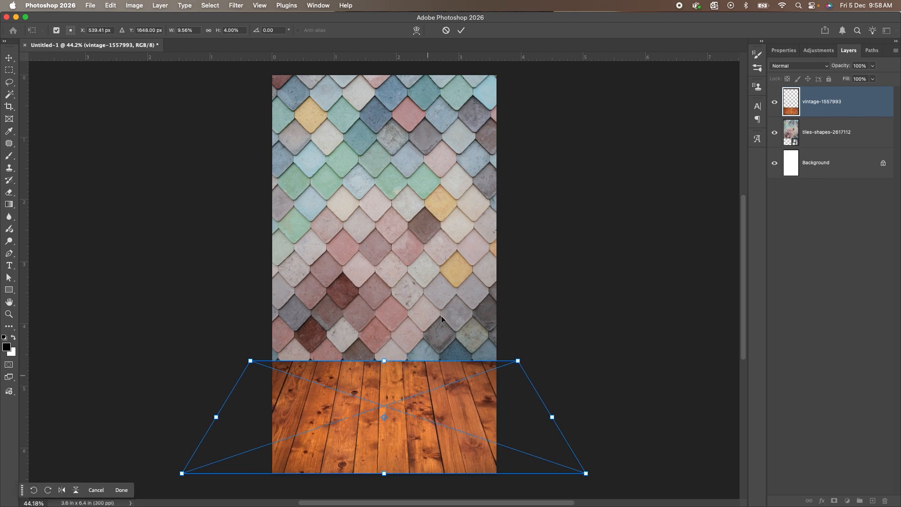
left_click(462, 30)
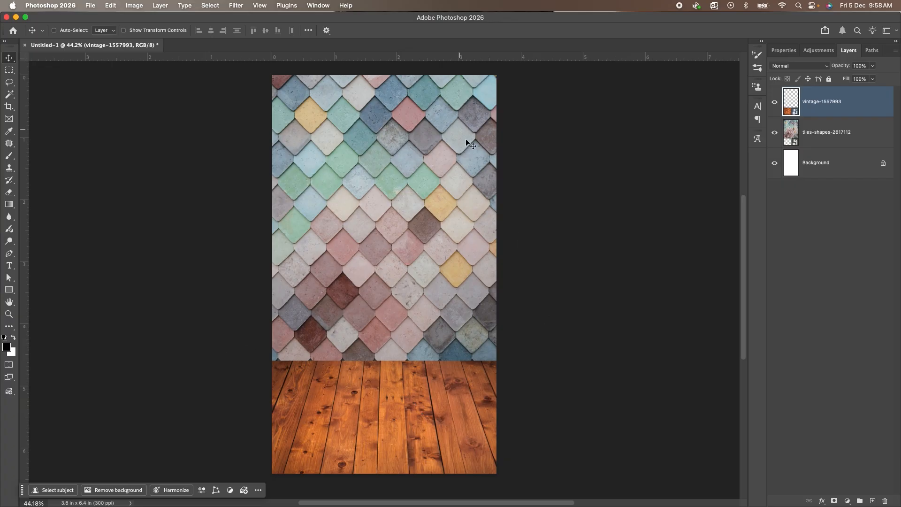
Place 1510.jpg, the armchair photo, from the Images folder in Finder and move it slightly lower over the floor.
key("super+Tab")
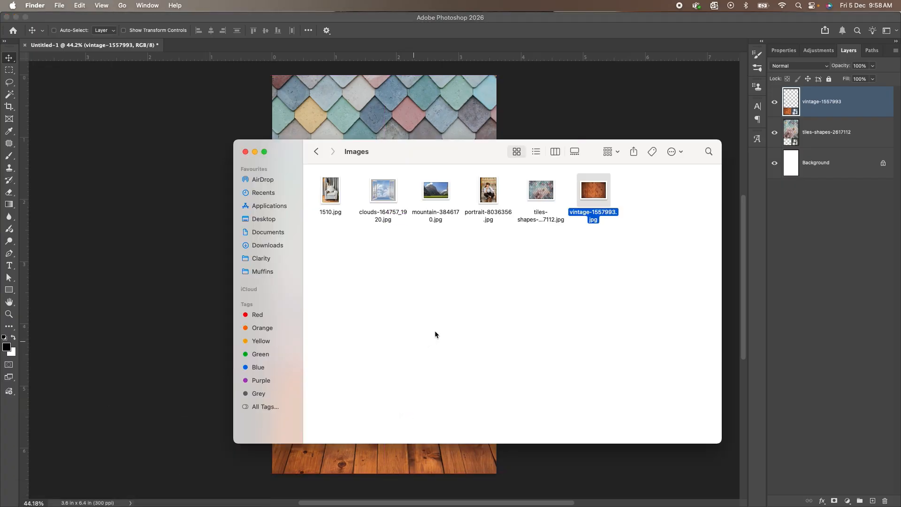
left_click(586, 255)
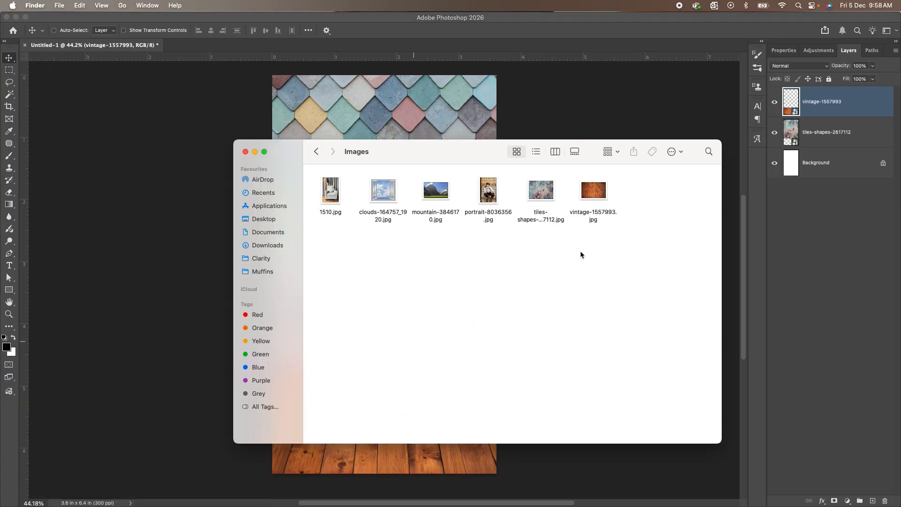
left_click(335, 195)
left_click_drag(335, 196, 390, 114)
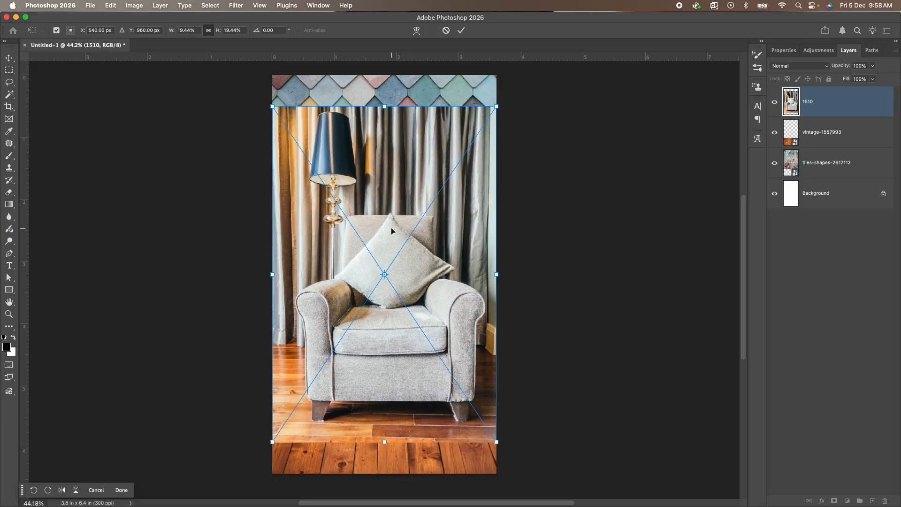
key("Return")
mouse_move(391, 226)
left_mouse_down()
mouse_move(391, 255)
mouse_move(390, 243)
left_mouse_up()
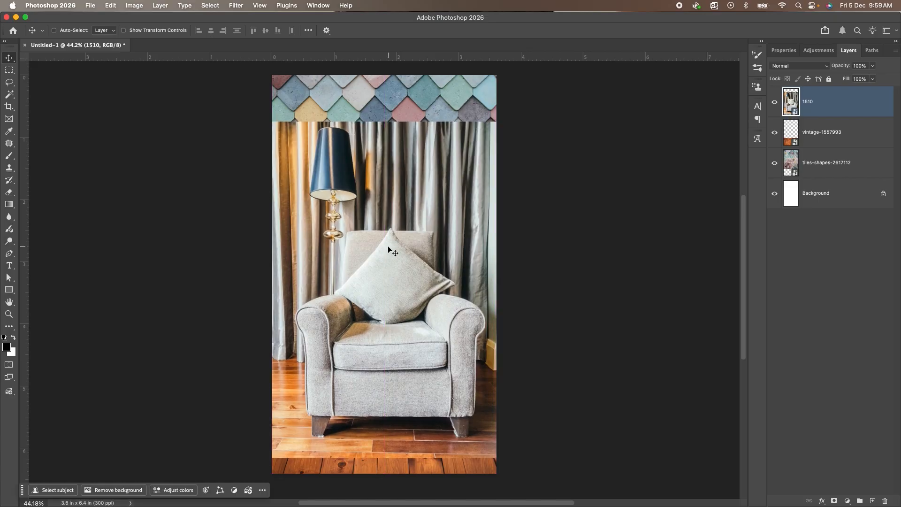
Try removing the background of the armchair layer, and discard the resulting mask.
left_click(782, 50)
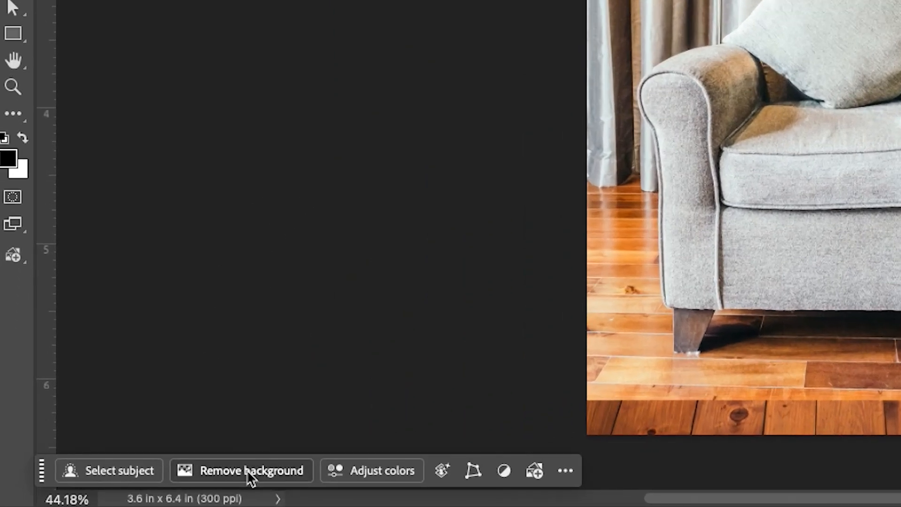
left_click(250, 475)
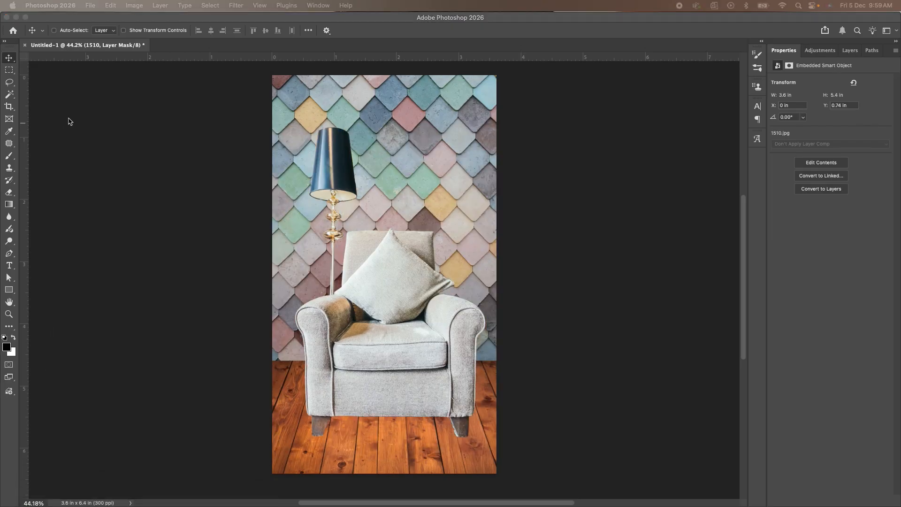
left_click(143, 125)
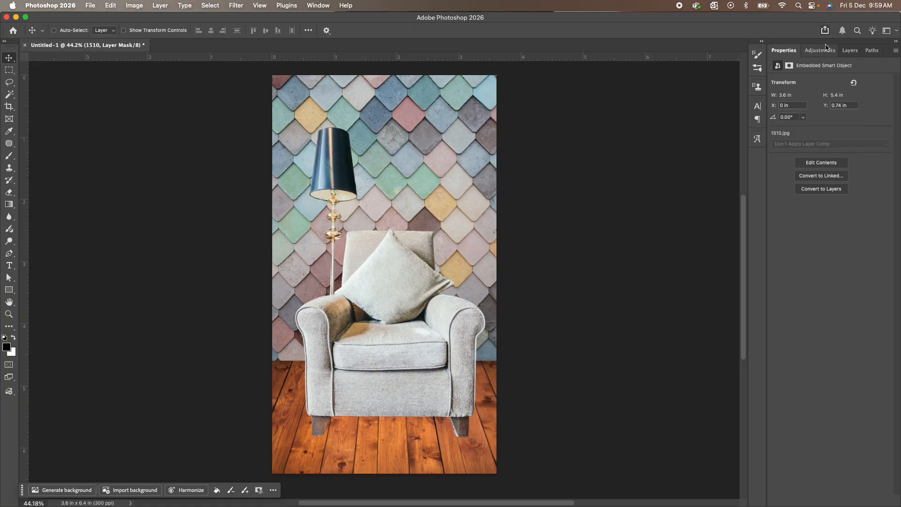
left_click(850, 52)
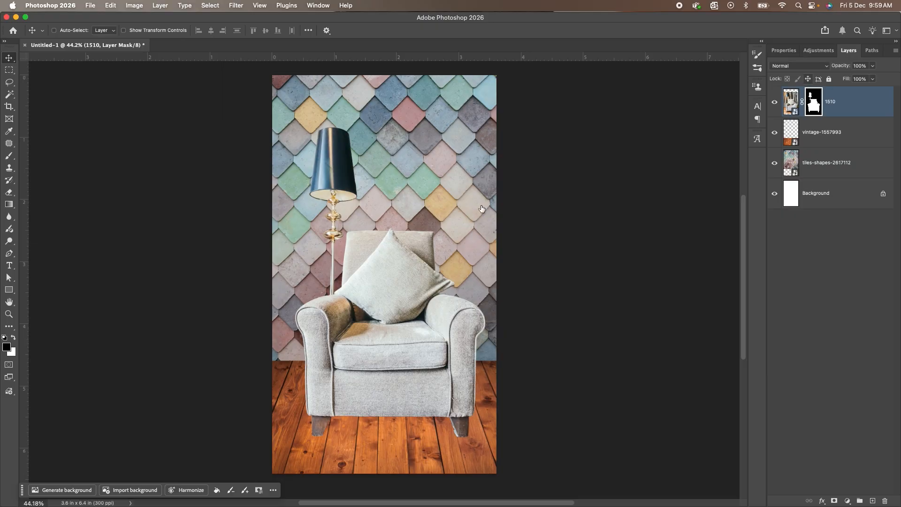
key("BackSpace")
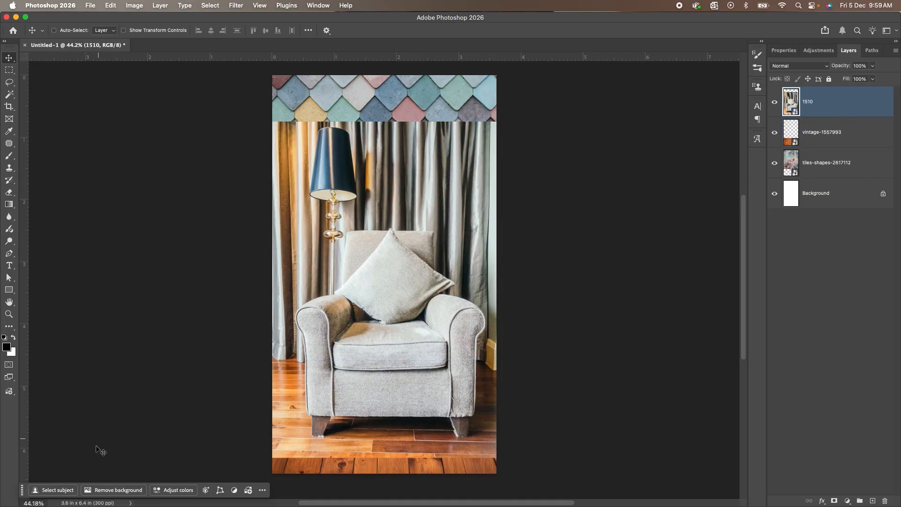
Hide and redisplay the Contextual Task Bar, and shift it slightly.
left_click(319, 7)
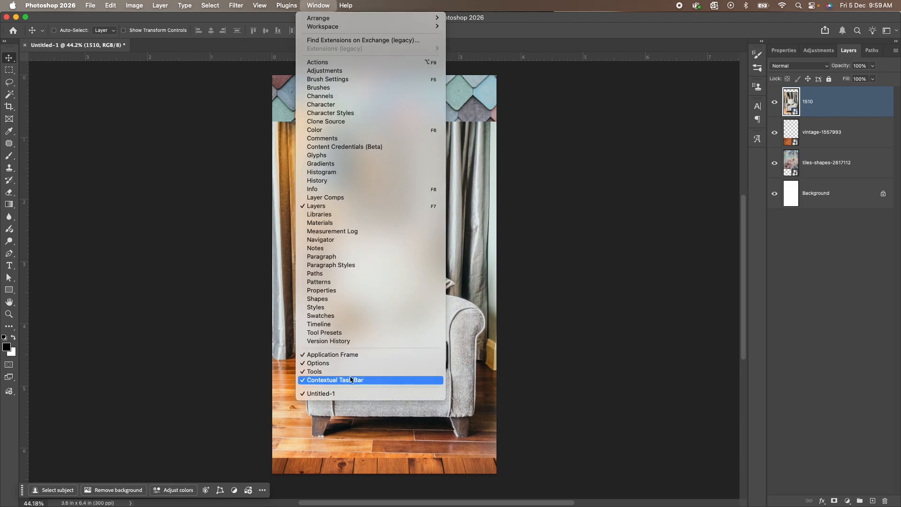
left_click(328, 381)
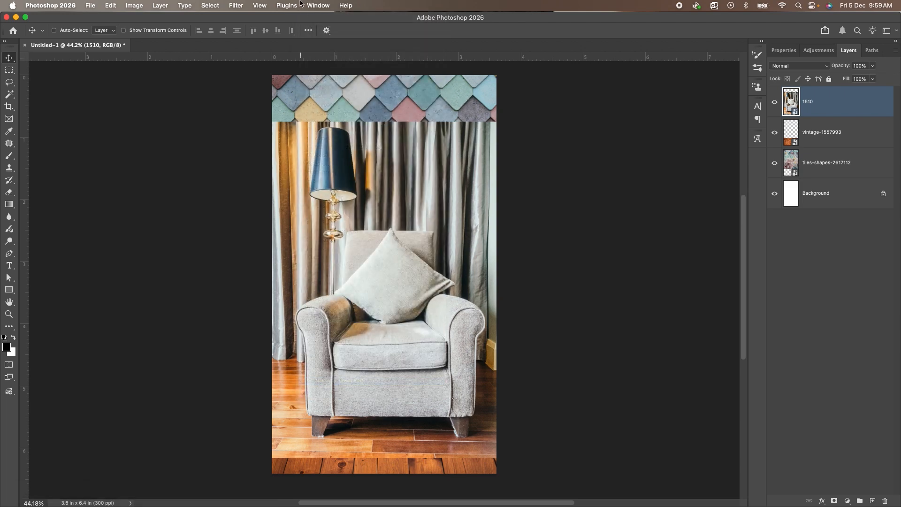
left_click(323, 5)
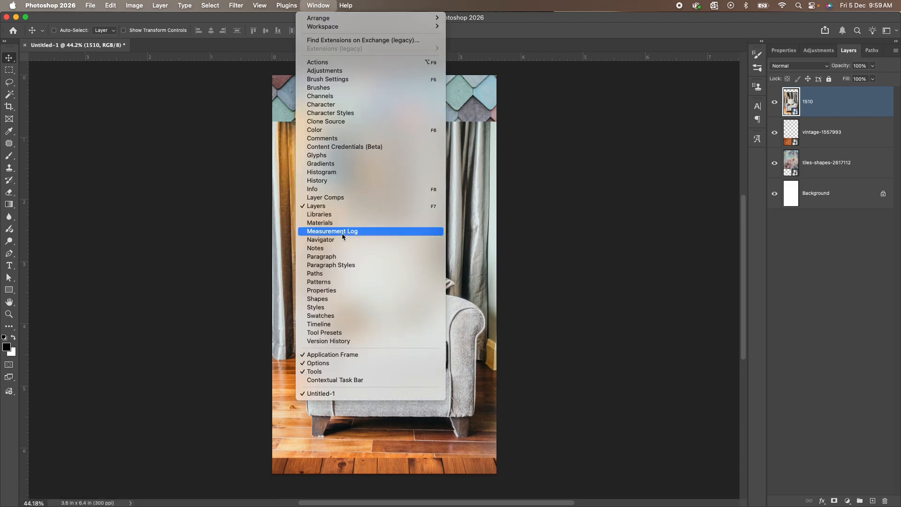
left_click(347, 380)
mouse_move(22, 491)
left_mouse_down()
mouse_move(103, 353)
mouse_move(25, 487)
left_mouse_up()
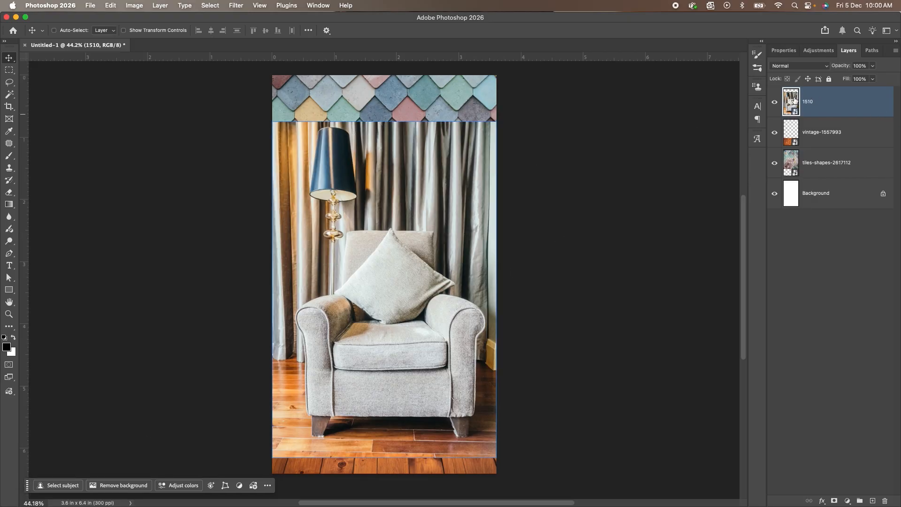
Rasterize the 1510 armchair layer and remove its background.
right_click(792, 101)
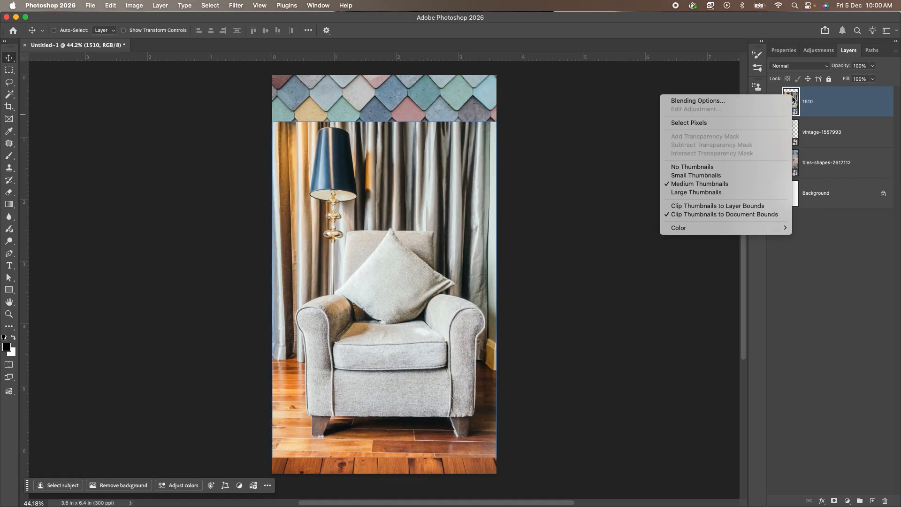
right_click(823, 97)
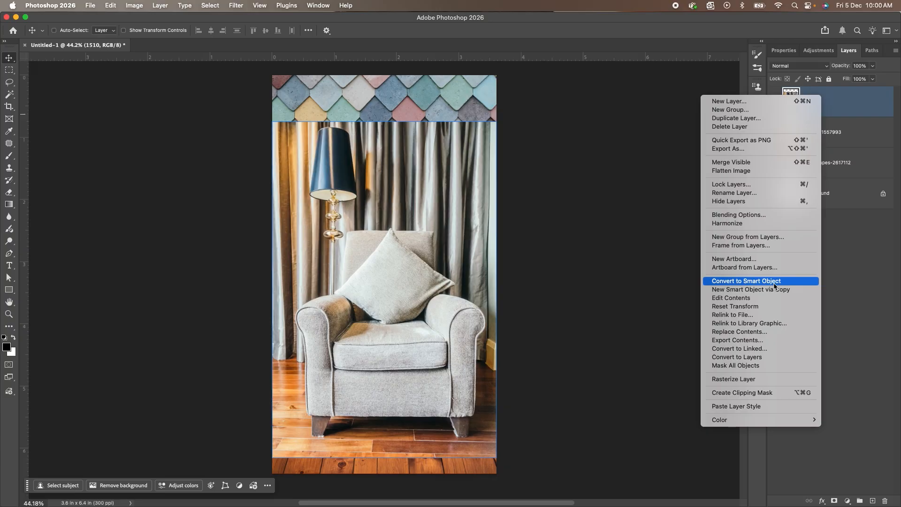
left_click(757, 379)
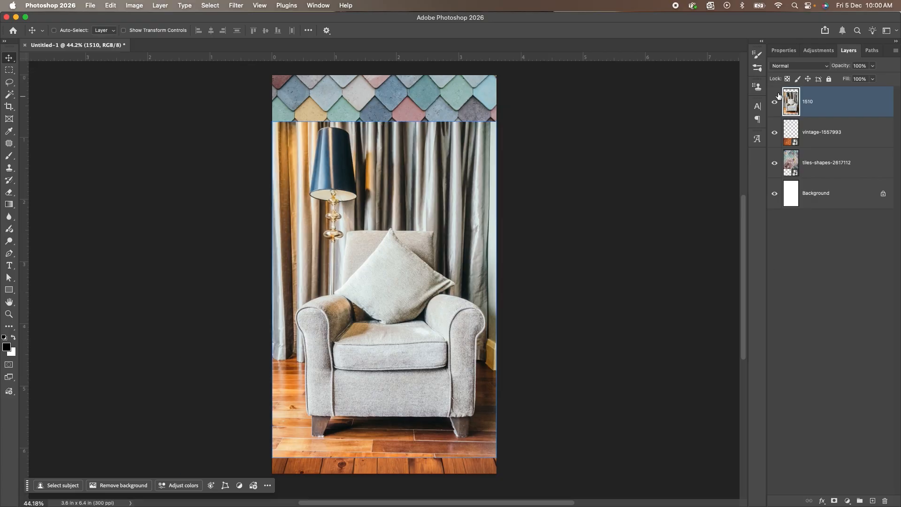
left_click(786, 51)
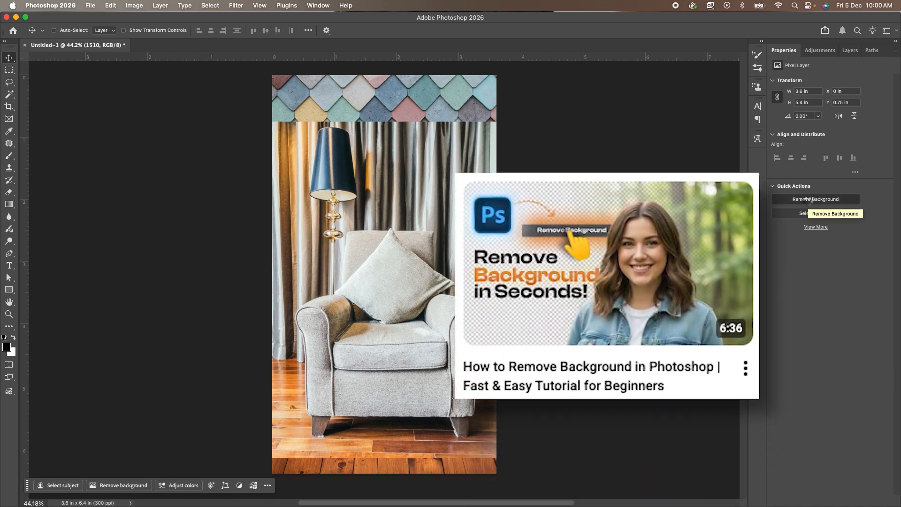
left_click(805, 200)
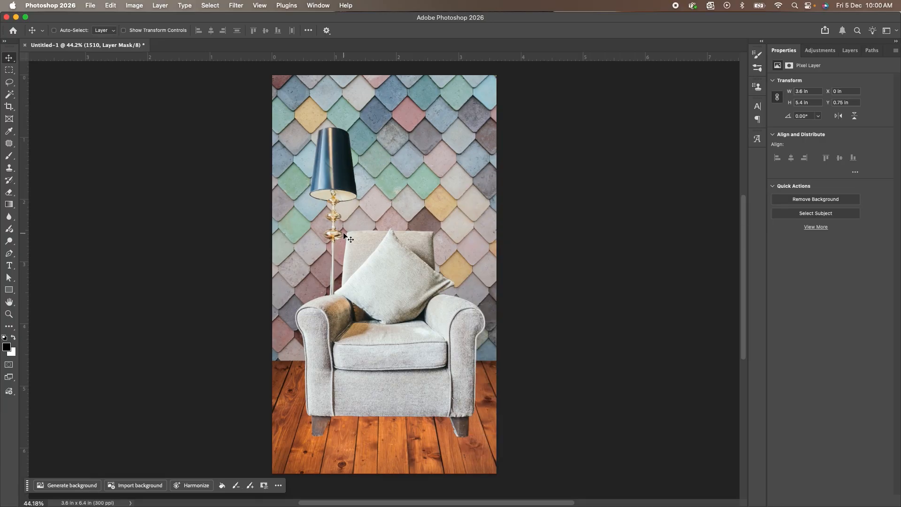
Paint out the lampshade and upper stem on the 1510 layer's mask with an enlarged black brush.
scroll(330, 179, "up", 5)
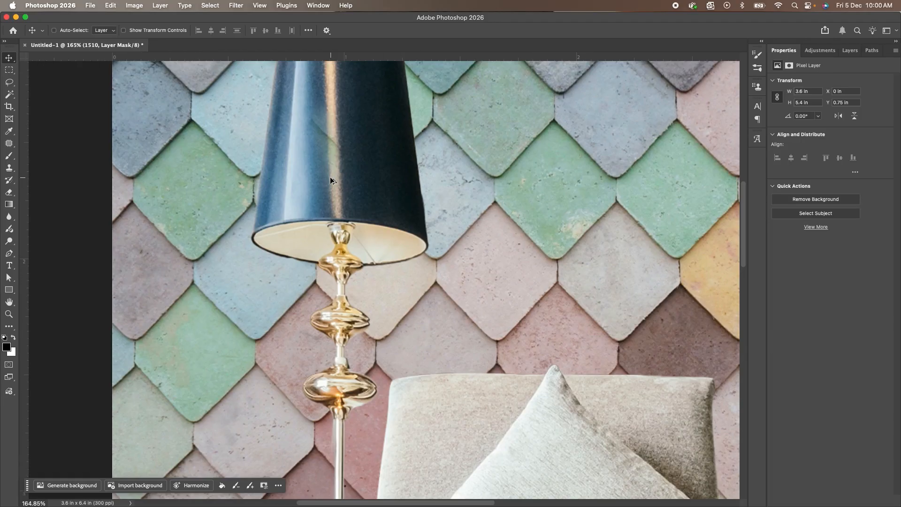
scroll(357, 338, "down", 10)
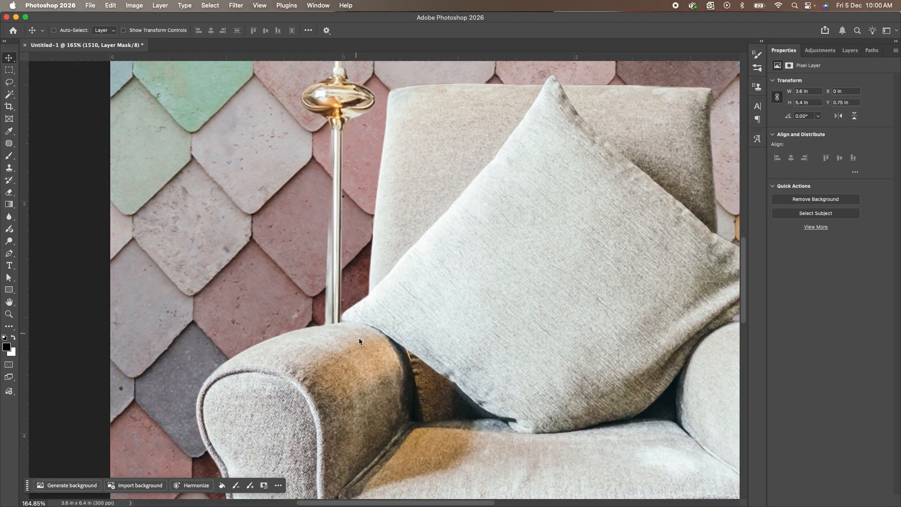
scroll(376, 347, "down", 2)
scroll(376, 348, "down", 5)
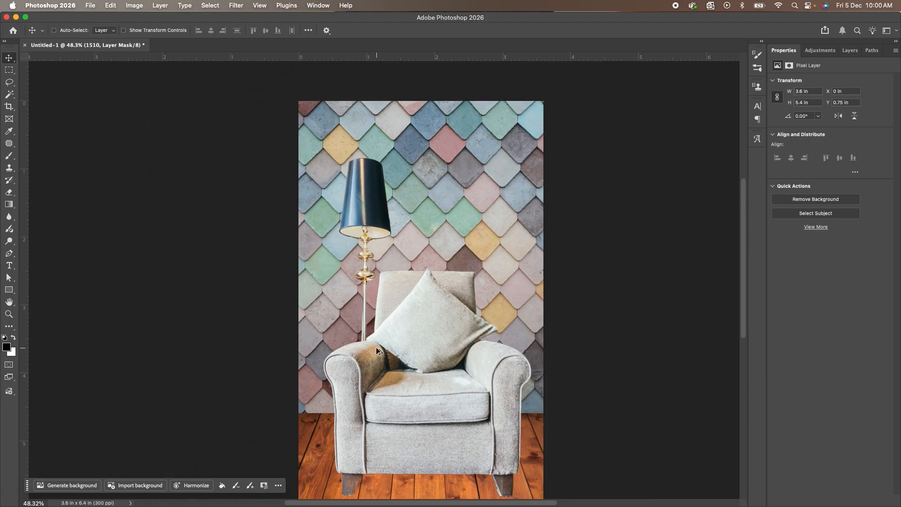
left_click_drag(424, 305, 371, 246)
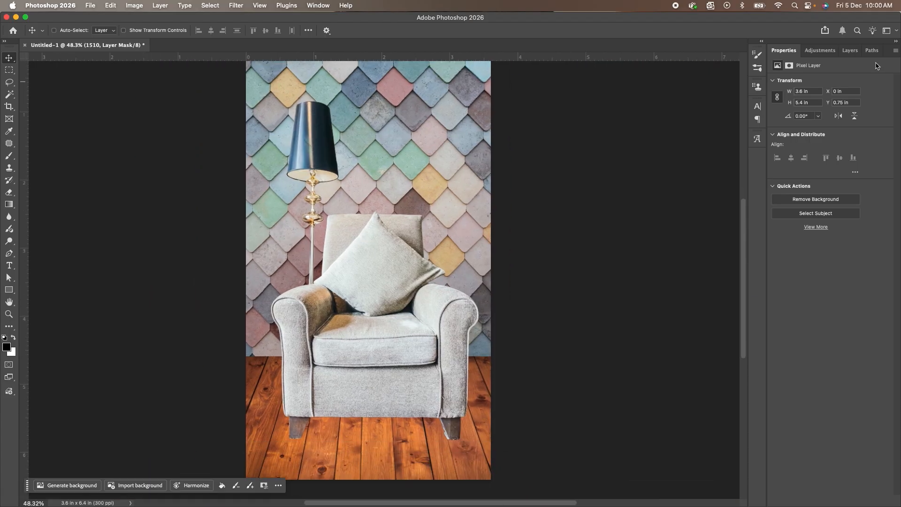
left_click(860, 53)
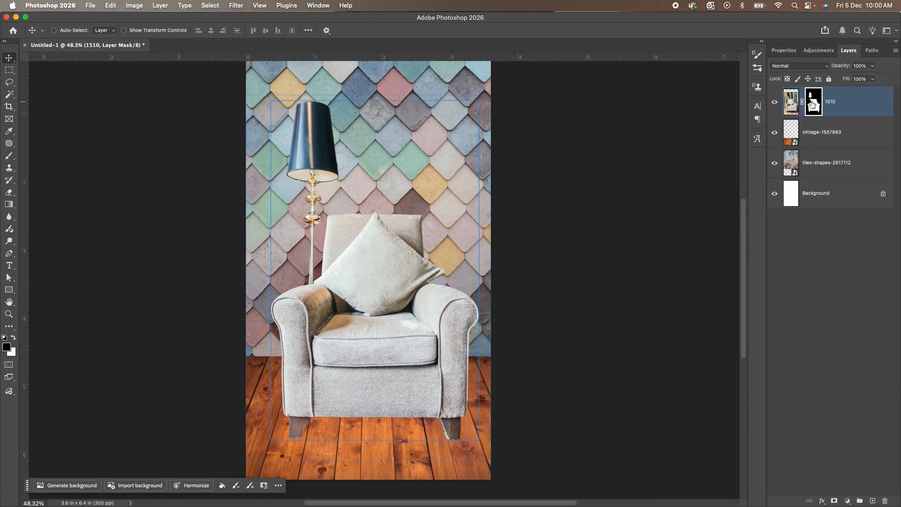
left_click(794, 107)
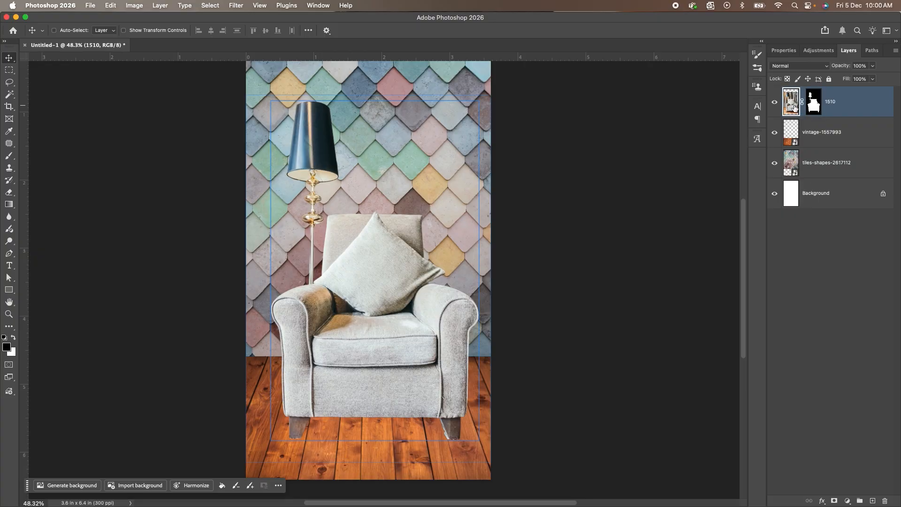
left_click(818, 106)
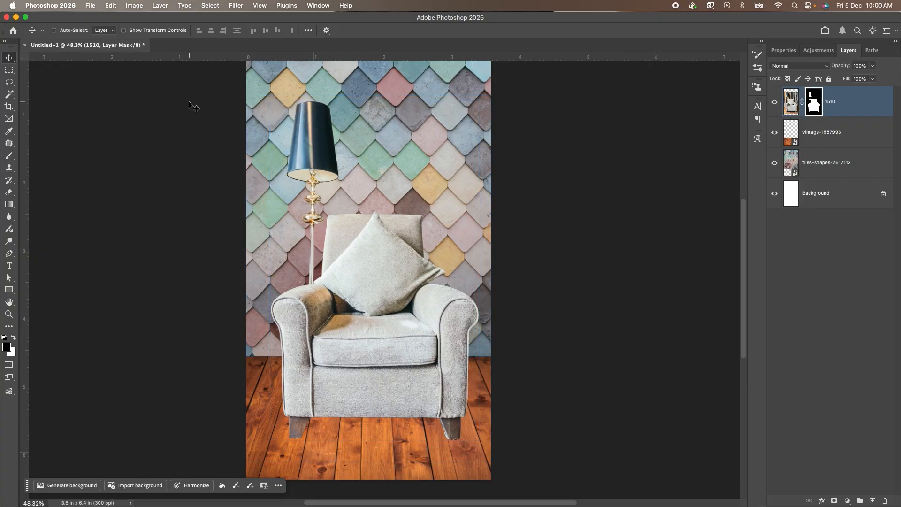
left_click(9, 157)
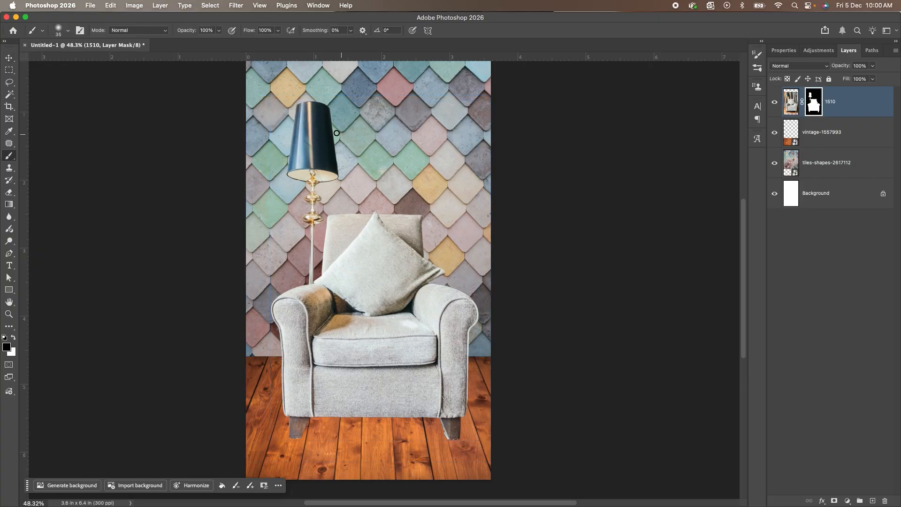
key("bracketright")
key("bracketright")
key("bracketright")
key("bracketright")
key("bracketright")
key("bracketright")
key("bracketright")
mouse_move(298, 106)
left_mouse_down()
mouse_move(346, 105)
mouse_move(273, 107)
mouse_move(306, 124)
mouse_move(286, 137)
mouse_move(302, 143)
mouse_move(280, 145)
mouse_move(329, 147)
mouse_move(310, 162)
mouse_move(283, 163)
mouse_move(328, 169)
mouse_move(308, 185)
mouse_move(292, 182)
mouse_move(312, 193)
mouse_move(304, 212)
mouse_move(315, 213)
mouse_move(317, 229)
mouse_move(308, 214)
mouse_move(318, 245)
left_mouse_up()
Paint out the remaining lamp pole beside the chair's backrest on the mask with a smaller brush.
key("bracketleft")
key("bracketleft")
key("bracketleft")
scroll(319, 244, "up", 1)
scroll(318, 244, "up", 6)
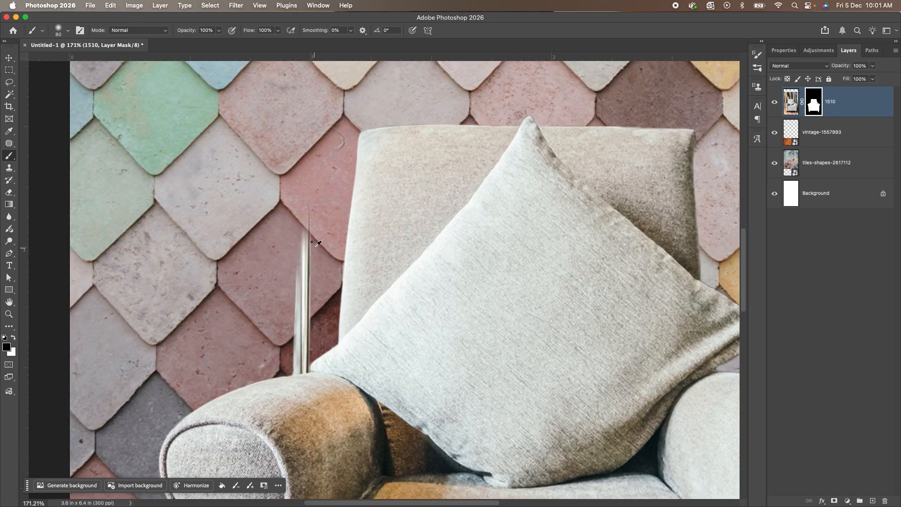
key("bracketleft")
key("bracketleft")
key("bracketleft")
mouse_move(325, 141)
left_mouse_down()
mouse_move(281, 290)
mouse_move(307, 276)
mouse_move(311, 309)
mouse_move(295, 316)
mouse_move(295, 335)
mouse_move(310, 341)
mouse_move(296, 359)
left_mouse_up()
key("bracketleft")
key("bracketleft")
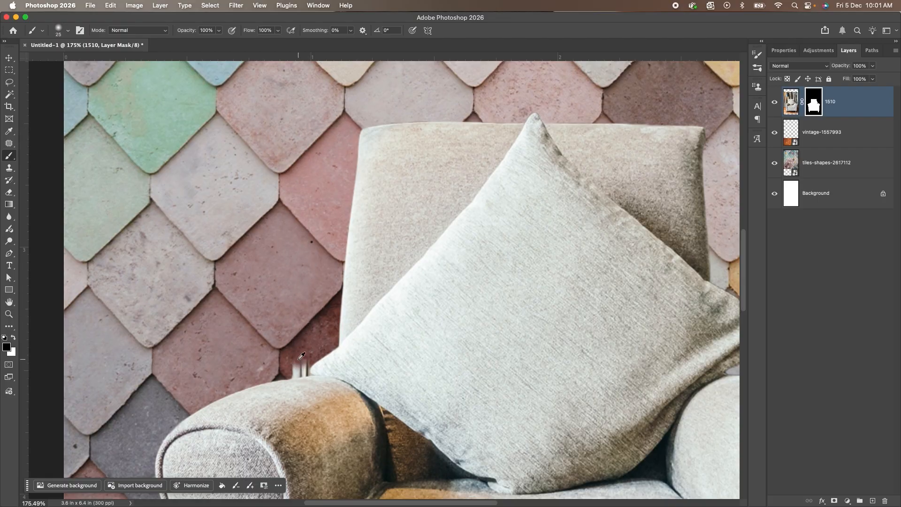
Mask out the last lamp pole remnants where the armrest meets the cushion, using a fine brush.
scroll(300, 360, "up", 8)
key("bracketleft")
key("bracketleft")
key("bracketleft")
mouse_move(323, 216)
left_mouse_down()
mouse_move(324, 245)
mouse_move(235, 228)
mouse_move(247, 260)
mouse_move(316, 254)
mouse_move(328, 278)
mouse_move(260, 291)
left_mouse_up()
key("bracketleft")
key("bracketleft")
key("bracketleft")
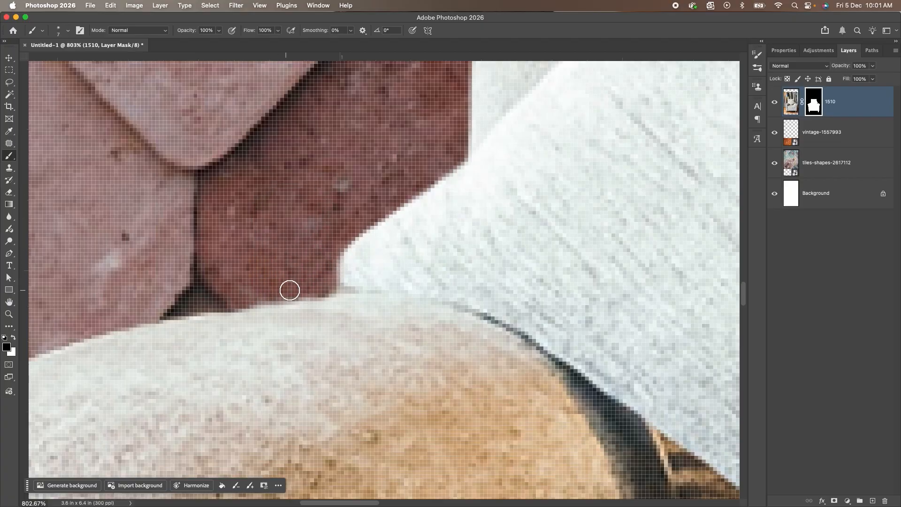
scroll(245, 274, "down", 10)
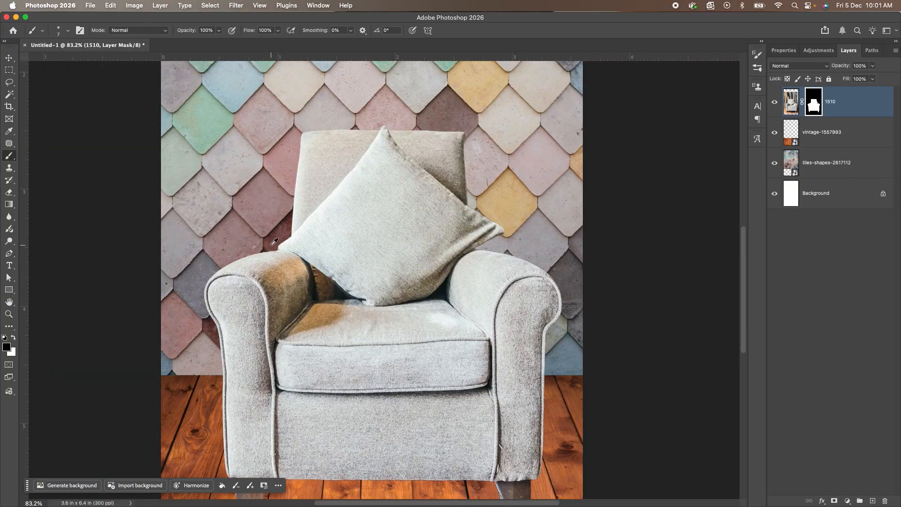
scroll(275, 242, "down", 3)
scroll(274, 242, "down", 2)
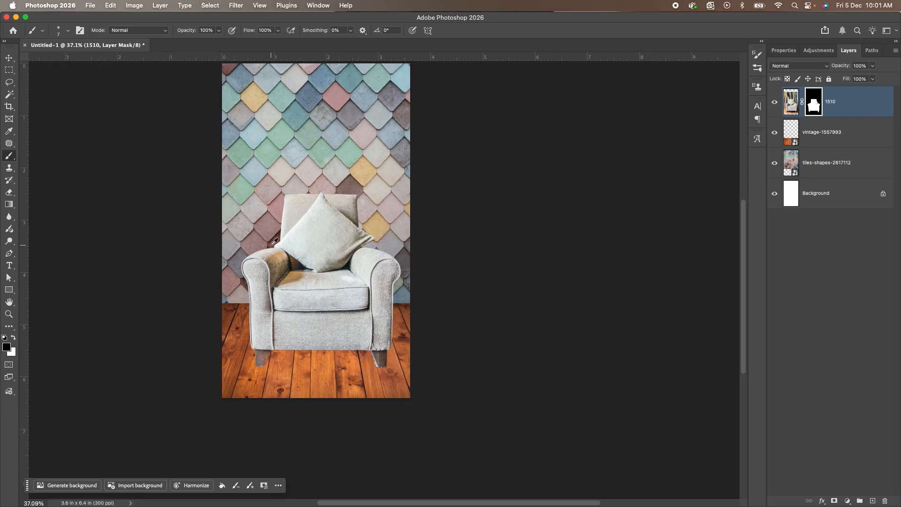
Select the armchair layer with the Move tool and shift it slightly down and left to centre it on the canvas.
key("v")
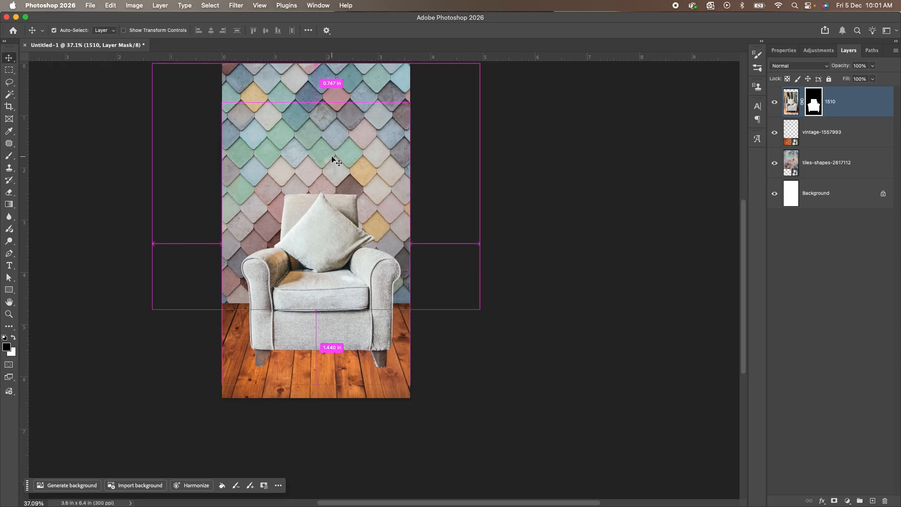
key("super+0")
right_click(403, 285)
left_click(414, 288)
left_click_drag(403, 286, 389, 298)
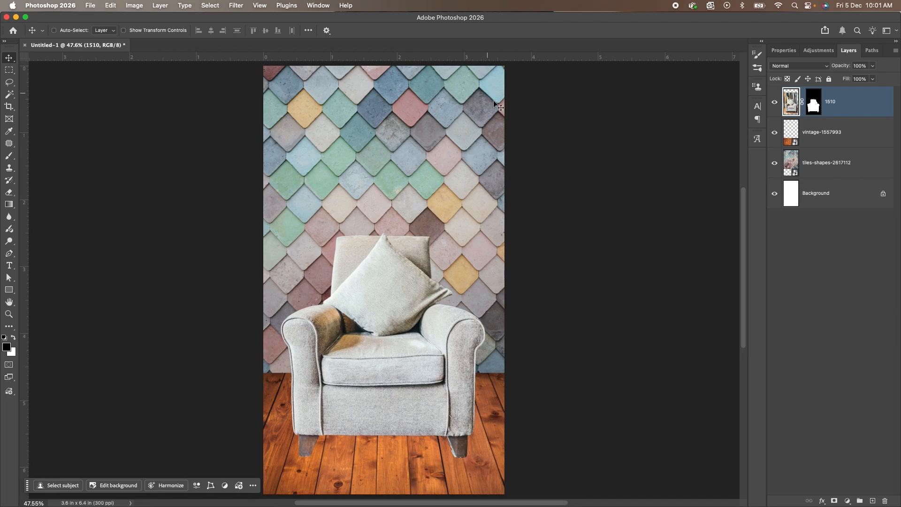
right_click(374, 281)
left_click(380, 283)
left_click_drag(382, 267, 384, 269)
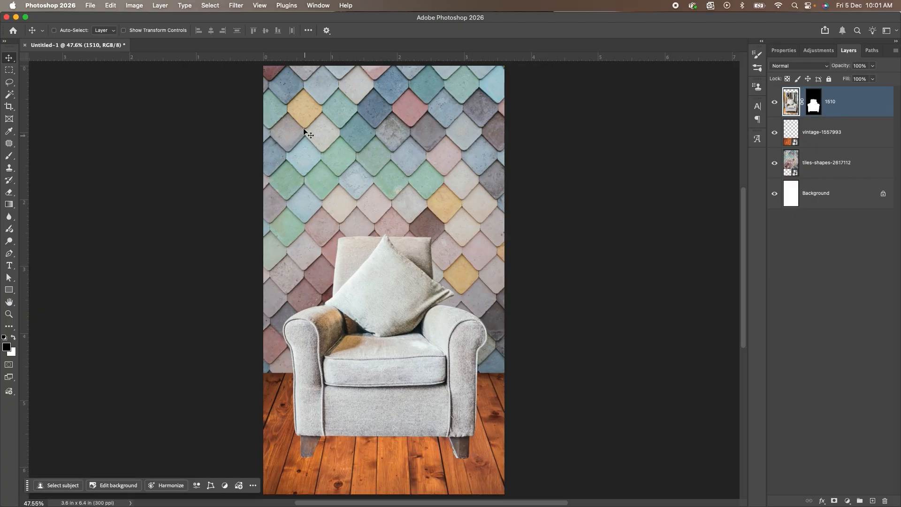
key("Left")
key("Left")
key("Left")
key("Left")
key("Left")
key("Left")
key("Left")
key("Left")
key("Left")
key("Left")
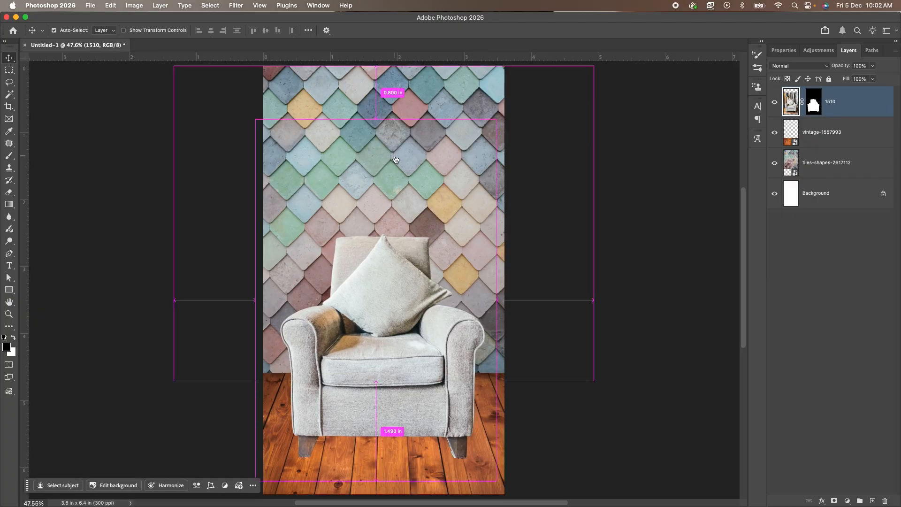
Place clouds-164757_1920.jpg, the open window photo, from the Images folder in Finder.
key("super+Tab")
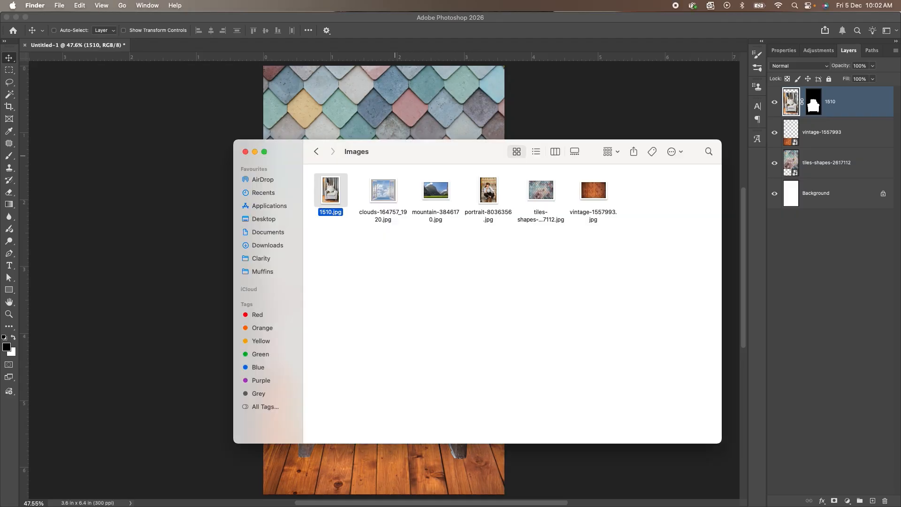
left_click(487, 284)
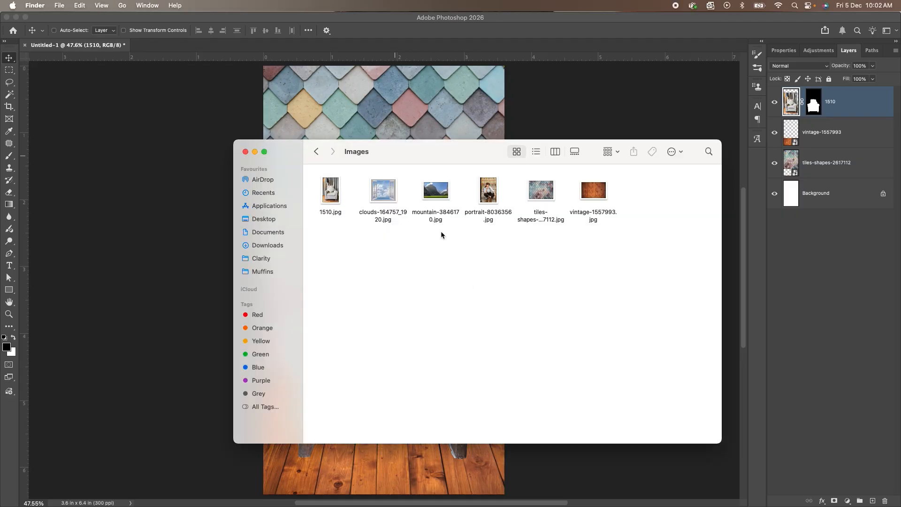
left_click(383, 192)
left_click_drag(384, 197, 402, 112)
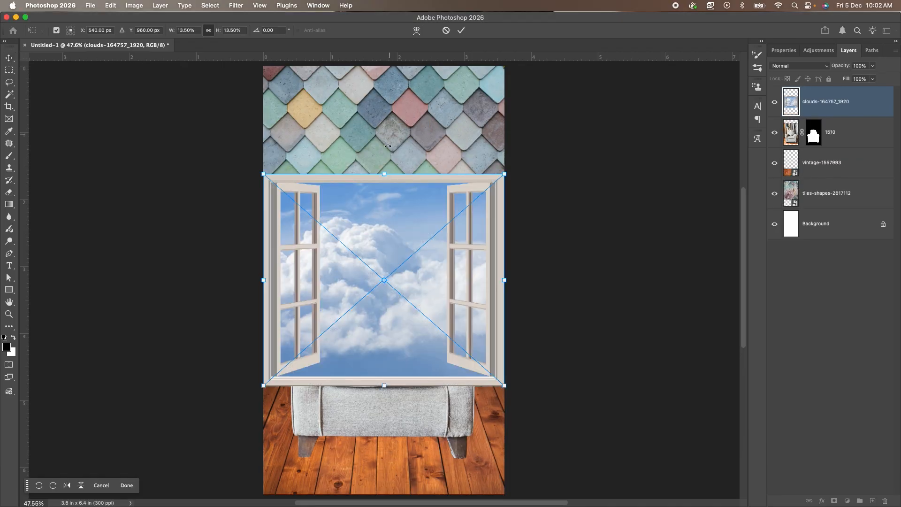
Scale the window image to about 11.94%, position it on the wall at about X 540.5, Y 581 px, and commit the placement.
left_click_drag(390, 272, 390, 194)
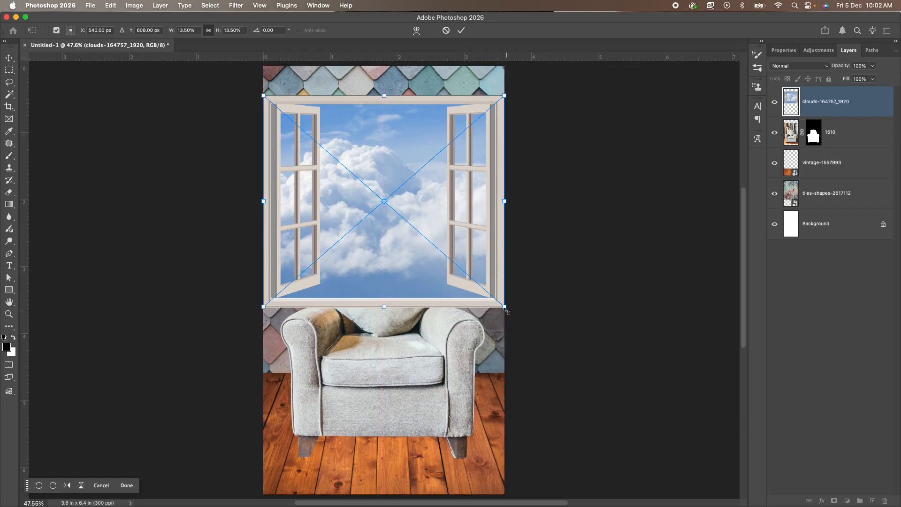
left_click_drag(505, 308, 489, 301)
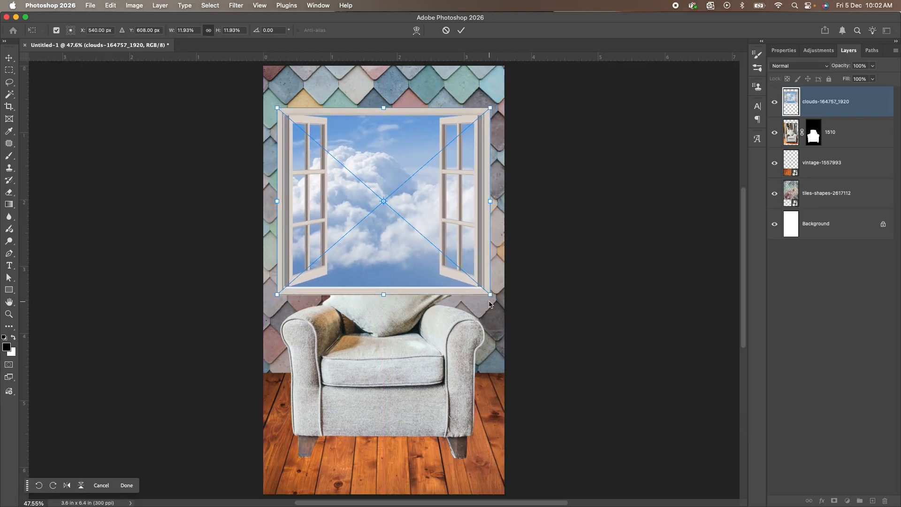
mouse_move(404, 185)
left_mouse_down()
mouse_move(402, 173)
mouse_move(402, 180)
left_mouse_up()
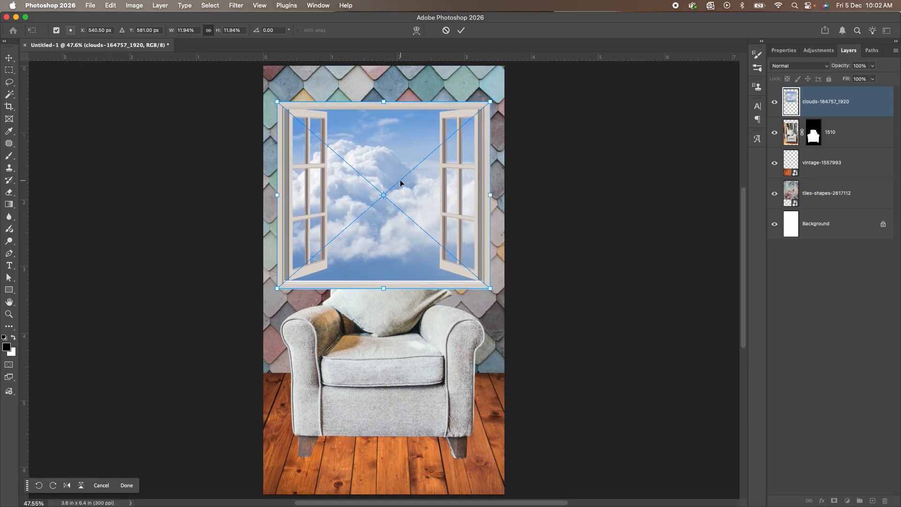
key("Return")
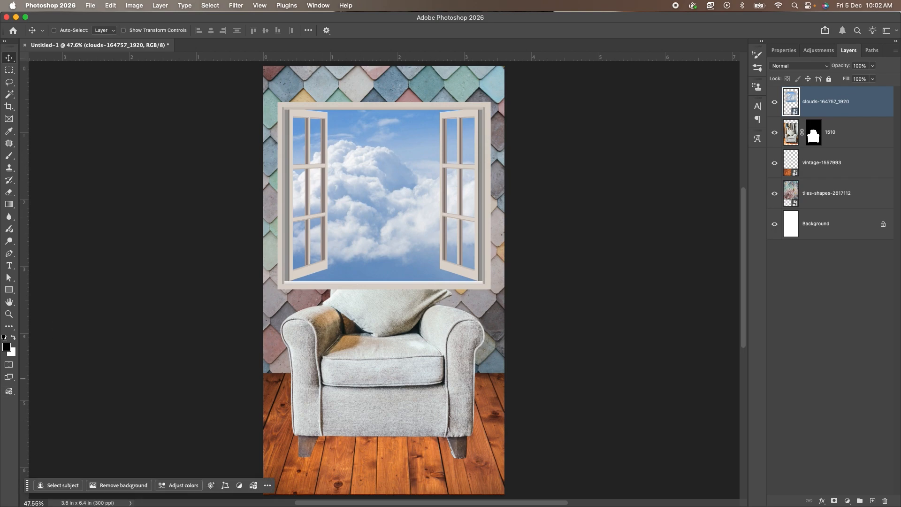
Preview mountain-3846170.jpg from the Images folder in Finder and return to the Photoshop composite.
key("super+Tab")
left_click(434, 196)
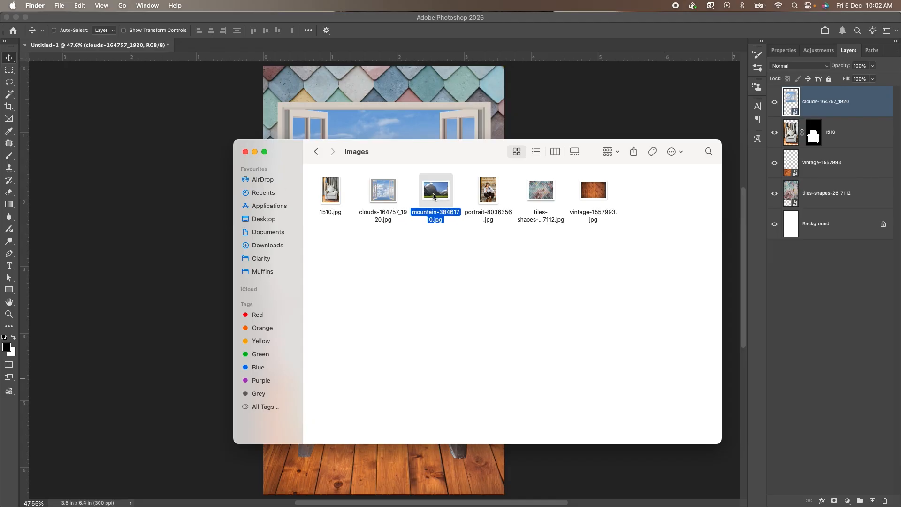
key("space")
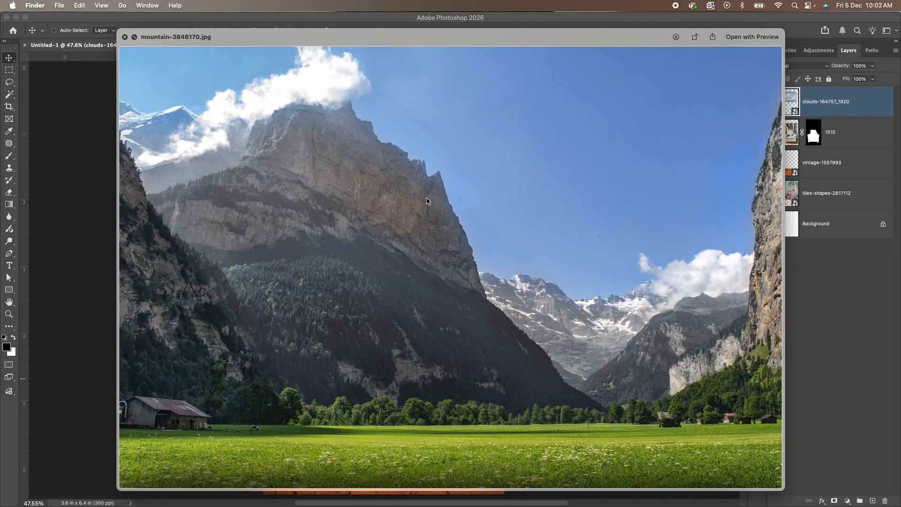
key("space")
left_click(173, 193)
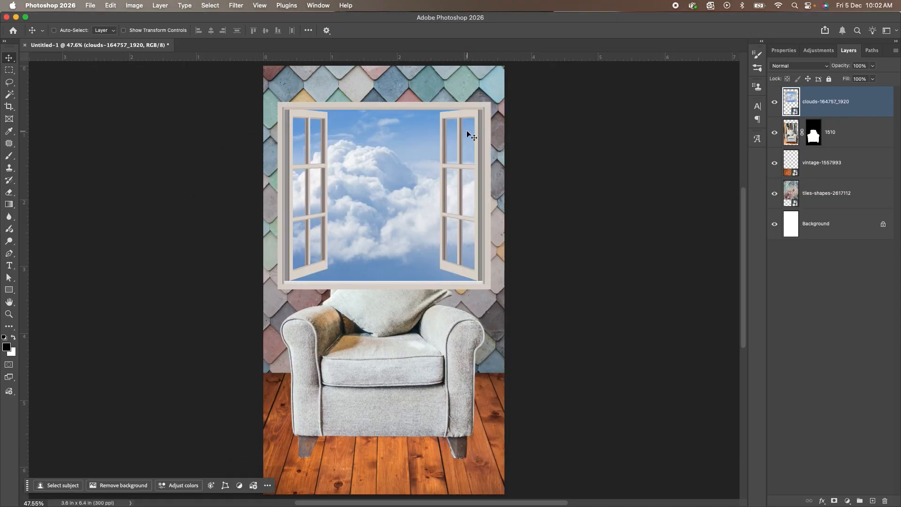
Remove the background of the clouds-164757_1920 window layer and move the layer beneath the 1510 armchair layer.
right_click(391, 150)
left_click(407, 160)
left_click(124, 486)
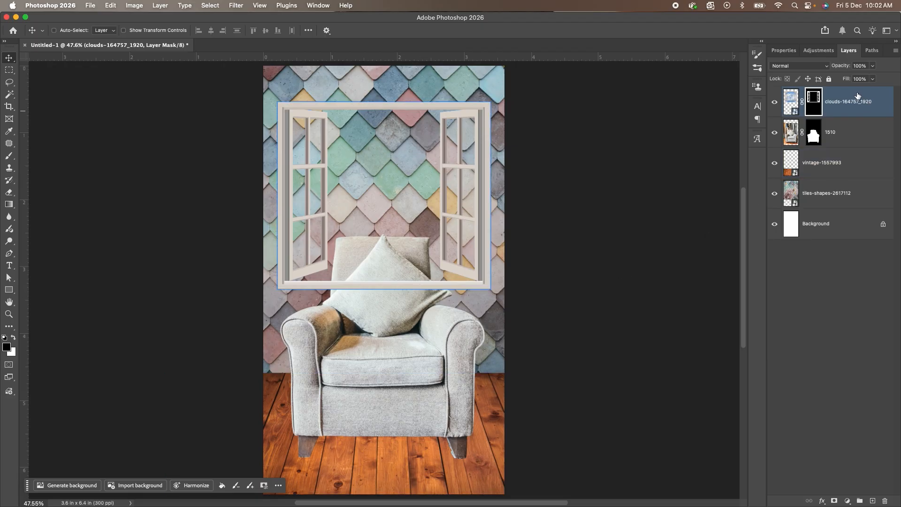
left_click_drag(858, 96, 851, 142)
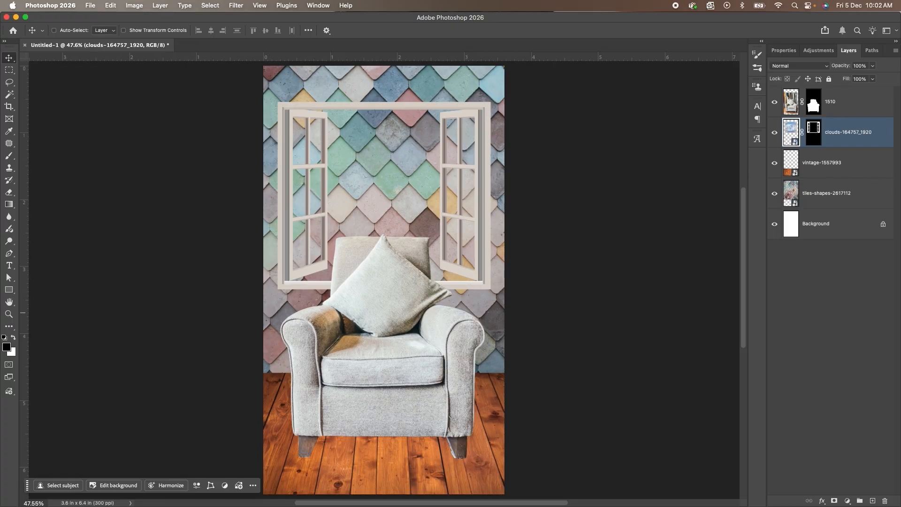
Place mountain-3846170.jpg from the Images folder in Finder and enlarge it over the window until it covers the opening's height.
key("super+Tab")
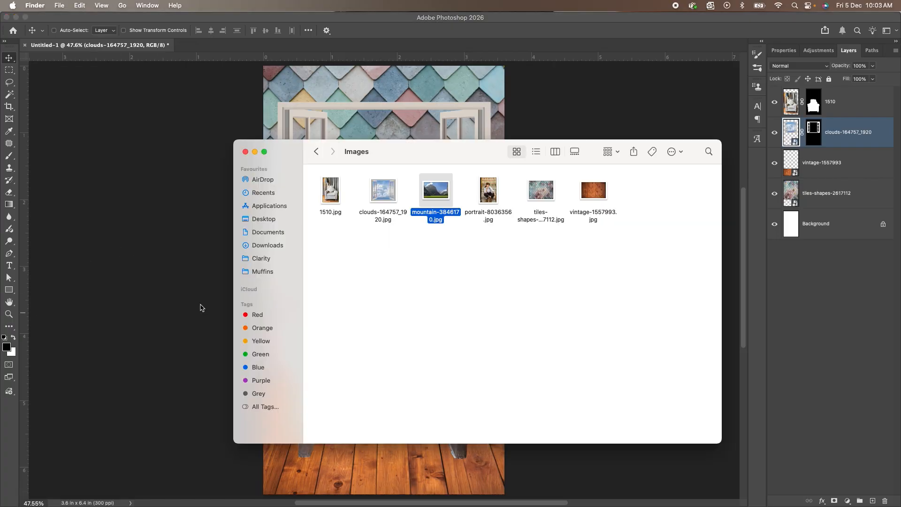
left_click_drag(436, 192, 417, 123)
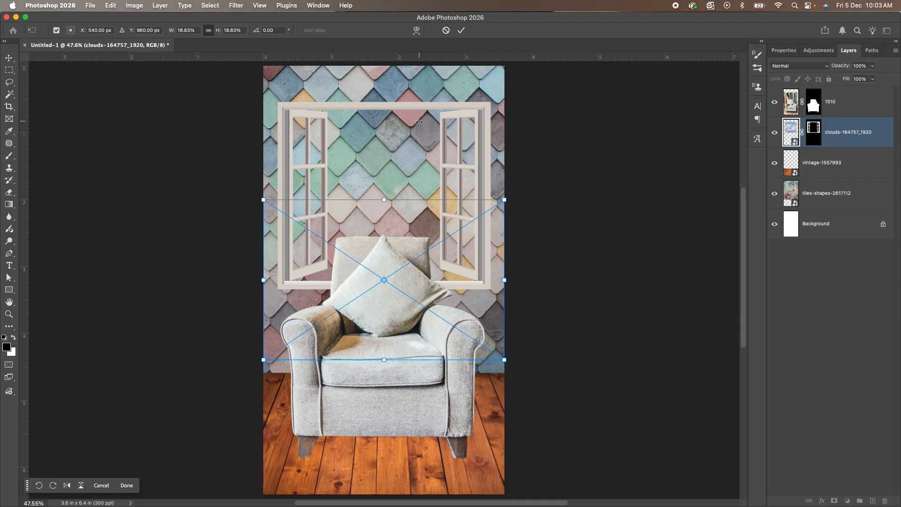
left_click_drag(413, 261, 411, 150)
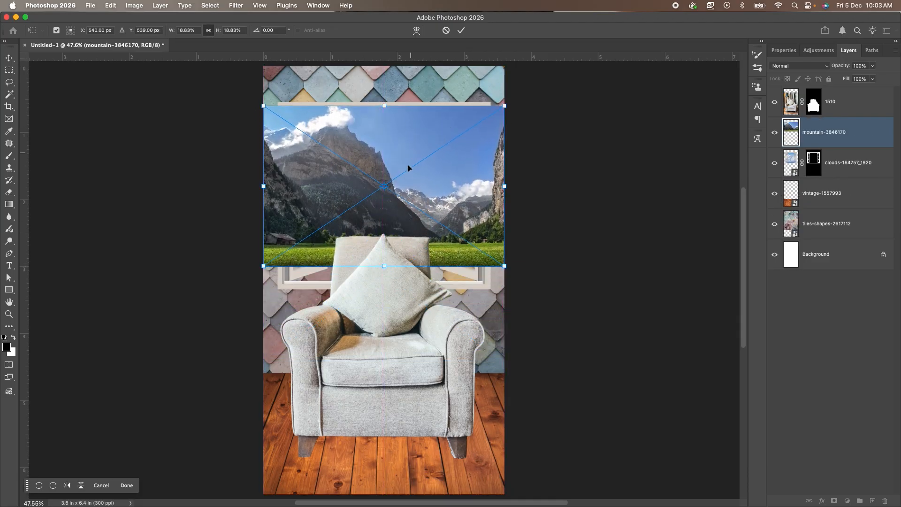
left_click_drag(384, 265, 386, 285)
key("Return")
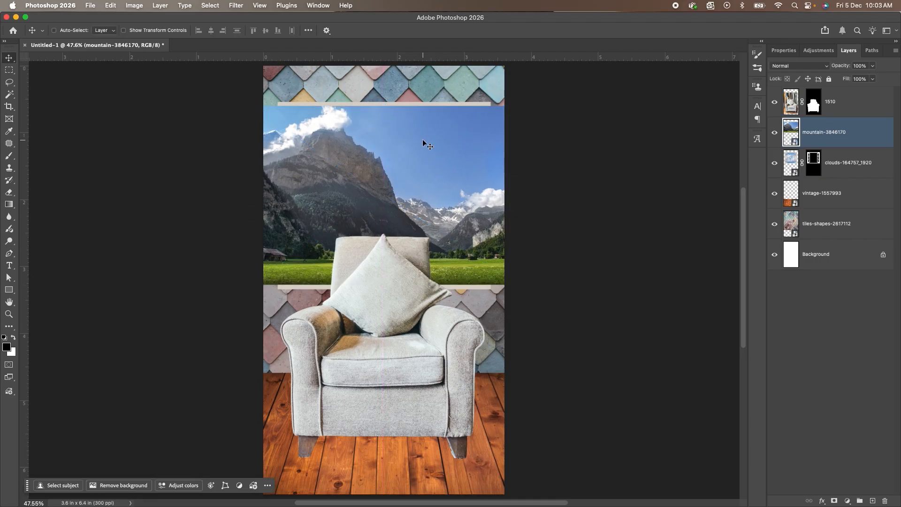
Move the mountain-3846170 layer beneath the window layer, then shift it left and enlarge it slightly to span the frame's full height.
left_click_drag(874, 130, 869, 174)
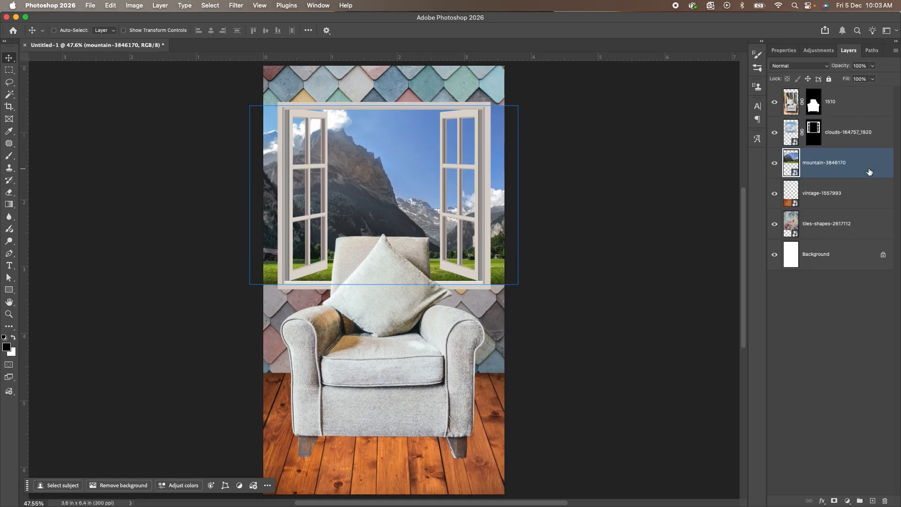
left_click_drag(393, 153, 371, 159)
key("super+t")
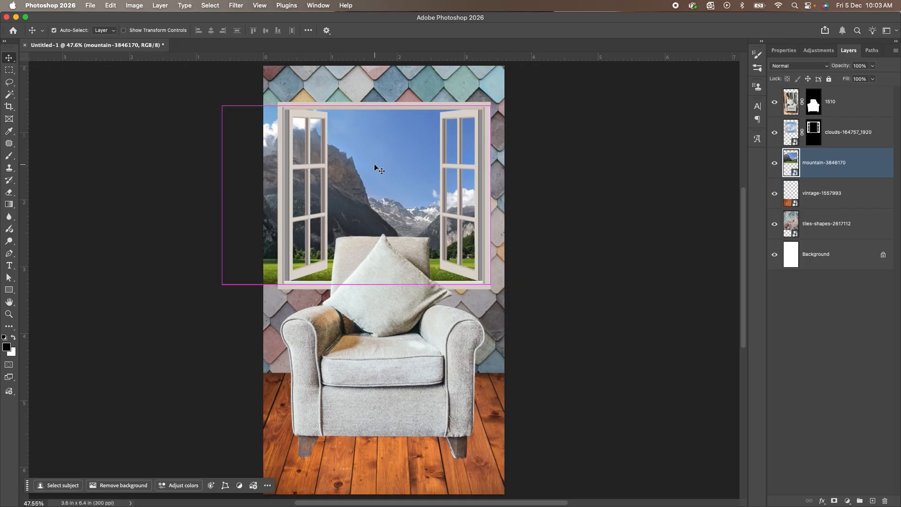
left_click_drag(357, 108, 356, 105)
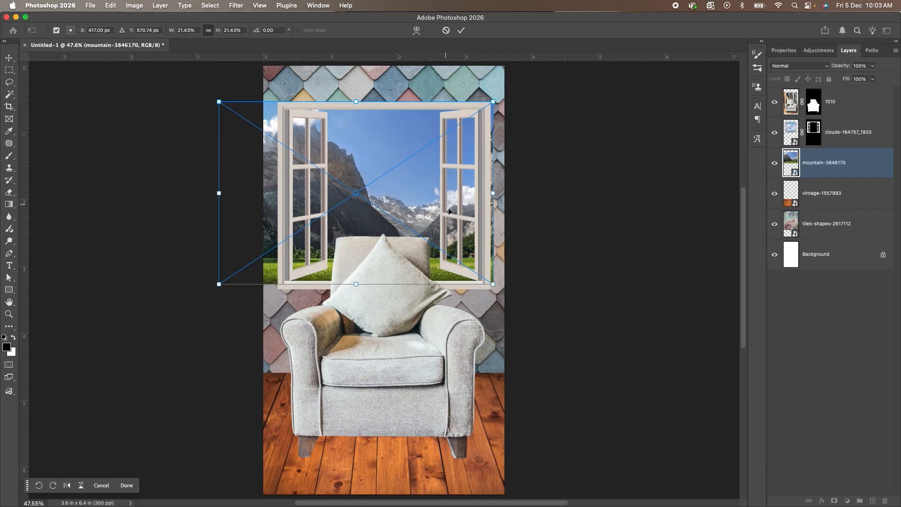
left_click_drag(361, 285, 360, 288)
key("Return")
Fine-tune the mountain photo's horizontal position so the snowy peaks sit between the open window sashes.
left_click_drag(424, 179, 416, 185)
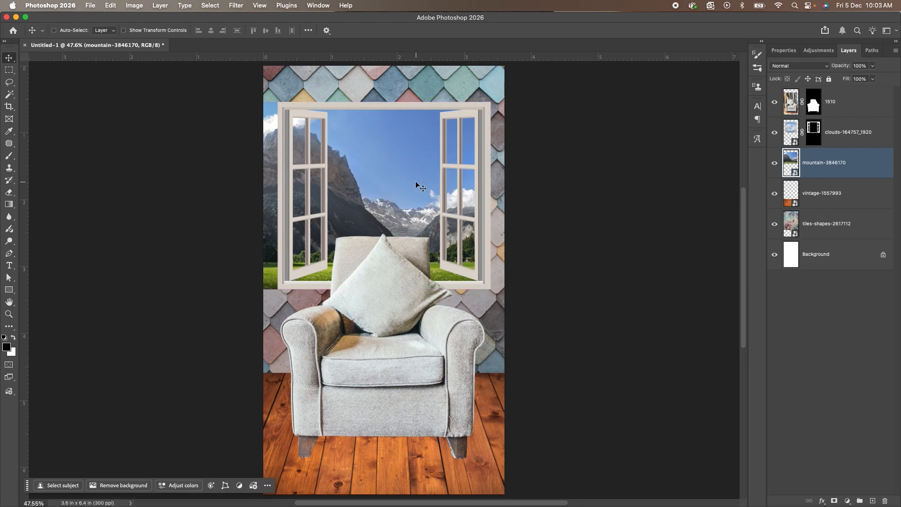
key("Right")
key("Right")
key("Right")
key("Right")
key("Right")
key("Right")
key("Right")
key("Right")
key("Right")
key("Right")
key("Right")
key("Right")
key("Right")
key("Right")
key("Right")
key("Right")
key("Right")
key("Right")
key("Right")
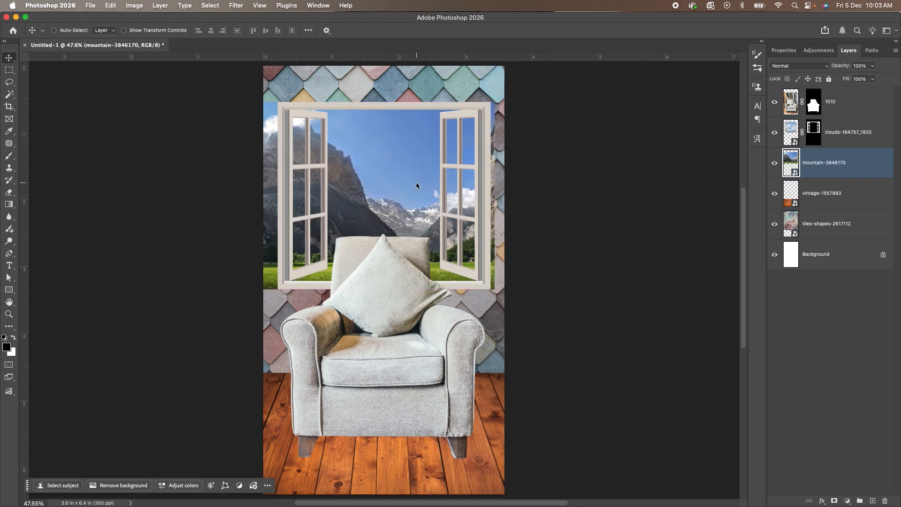
left_click_drag(416, 183, 461, 181)
left_click_drag(335, 171, 300, 177)
left_click_drag(435, 182, 403, 186)
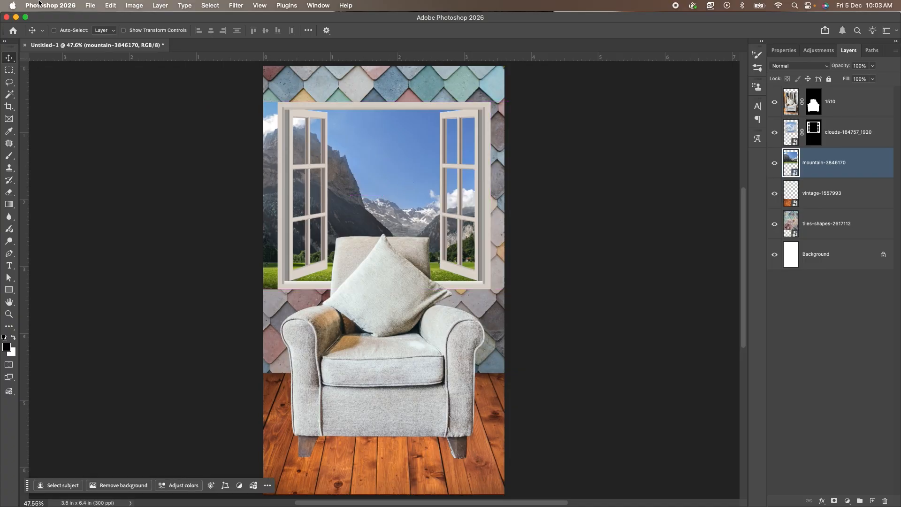
Make a rectangular selection along the window frame's outer edge and mask the mountain-3846170 layer to it.
left_click(9, 70)
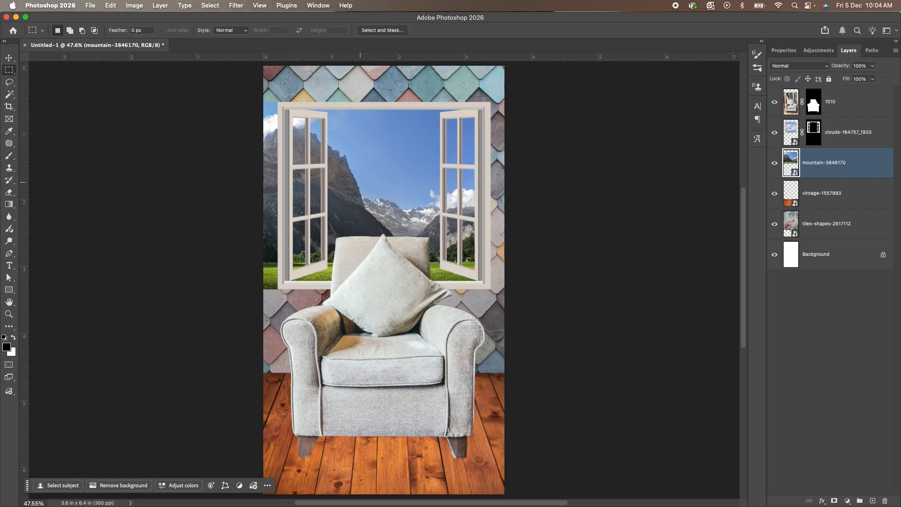
scroll(371, 195, "up", 1)
scroll(371, 196, "down", 2)
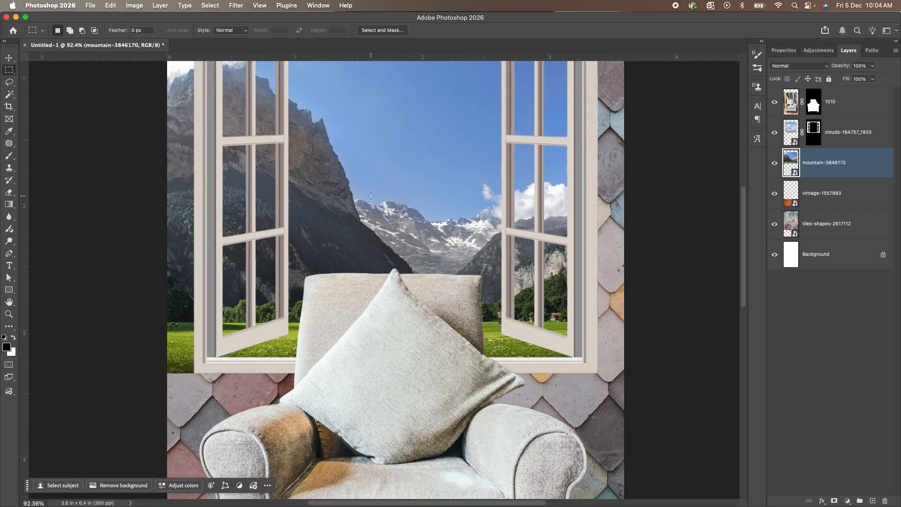
left_click_drag(356, 143, 337, 199)
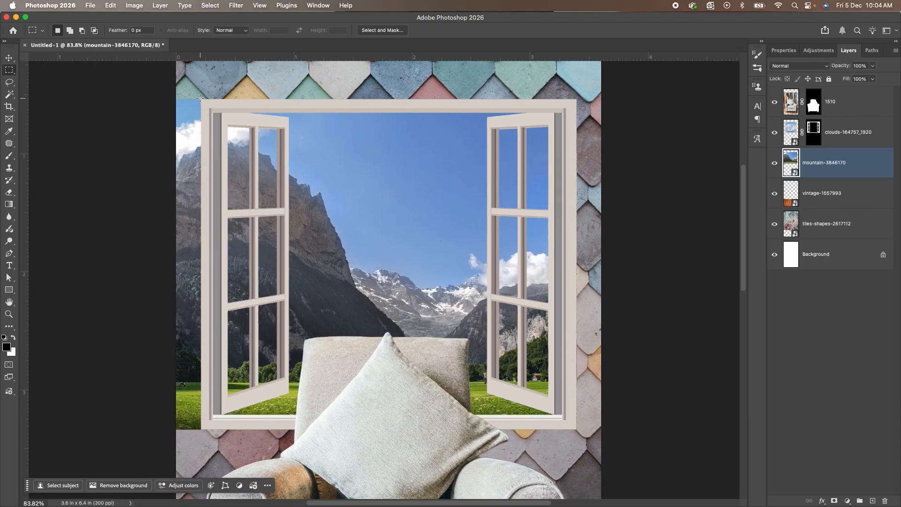
left_click_drag(201, 100, 575, 431)
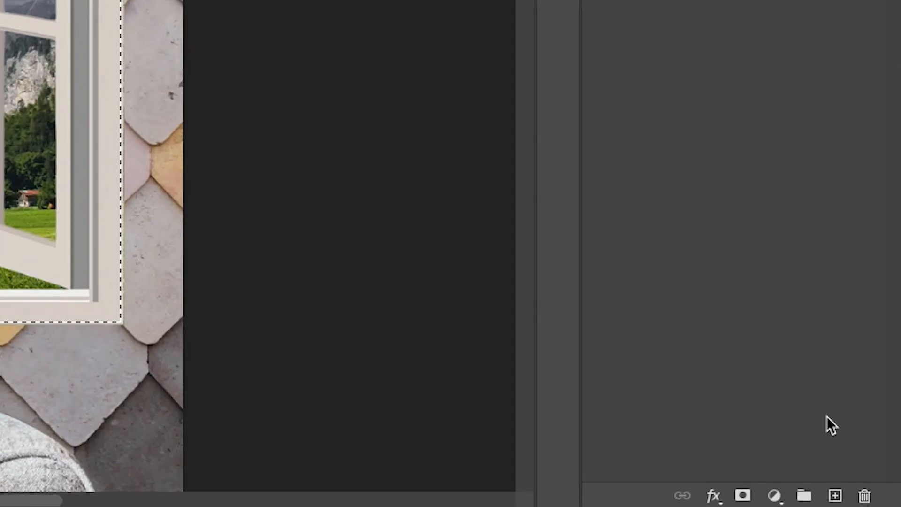
left_click(743, 496)
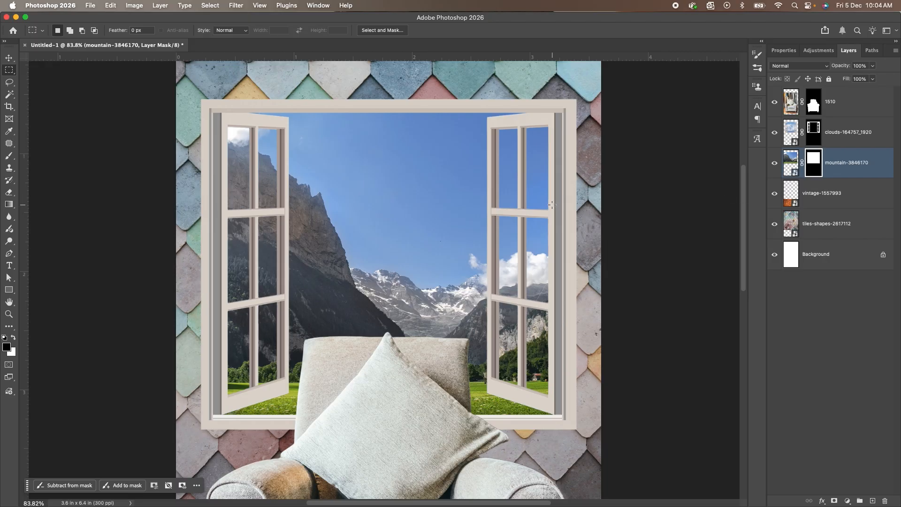
Place portrait-8036356.jpg from the Images folder in Finder directly above the 1510 armchair layer.
key("super+0")
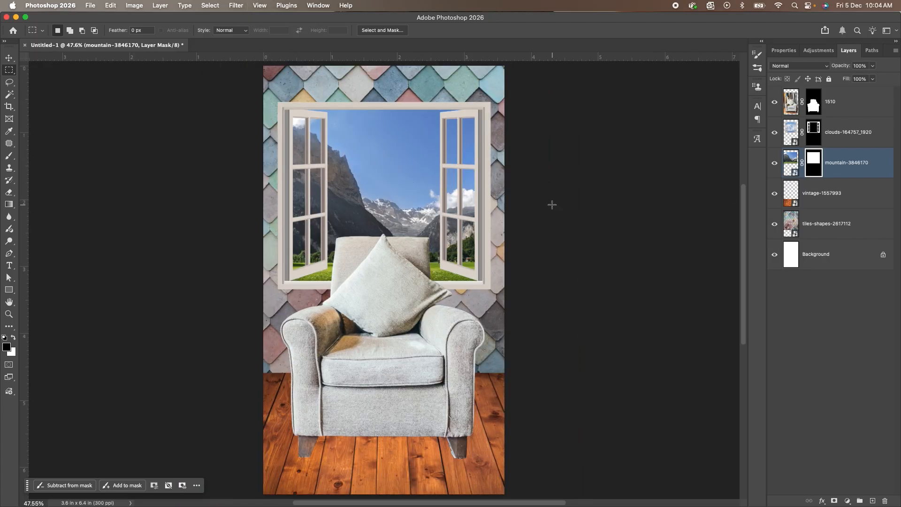
key("v")
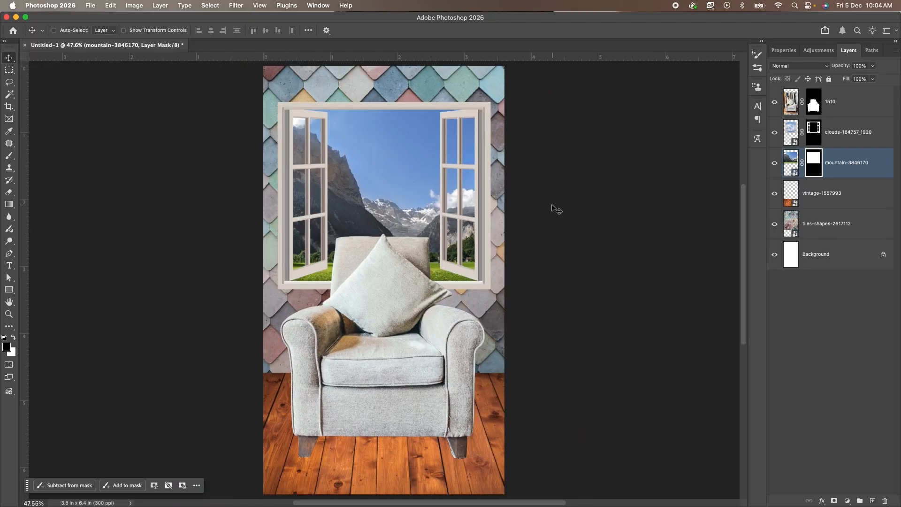
right_click(400, 268)
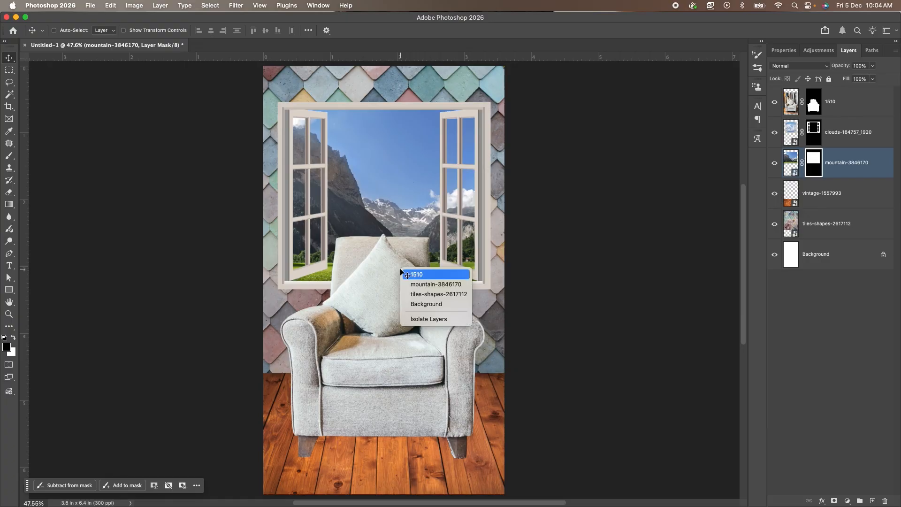
left_click(409, 269)
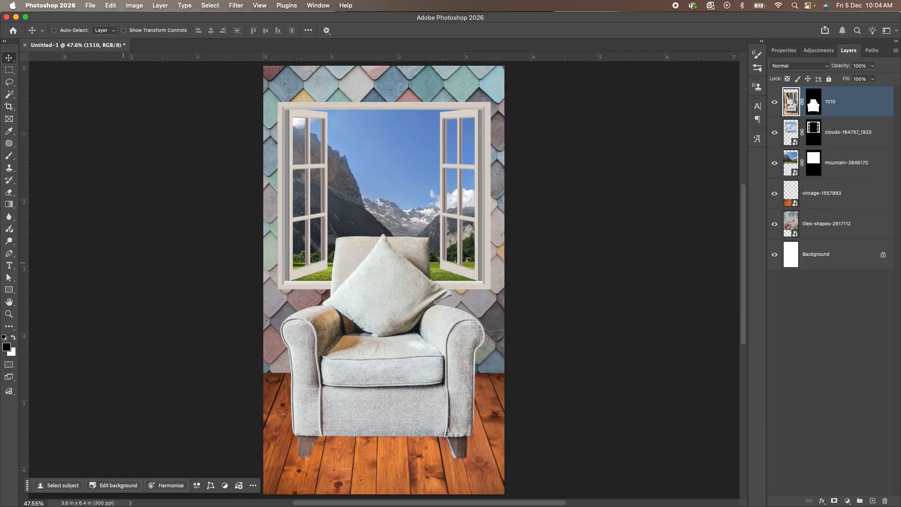
key("super+Tab")
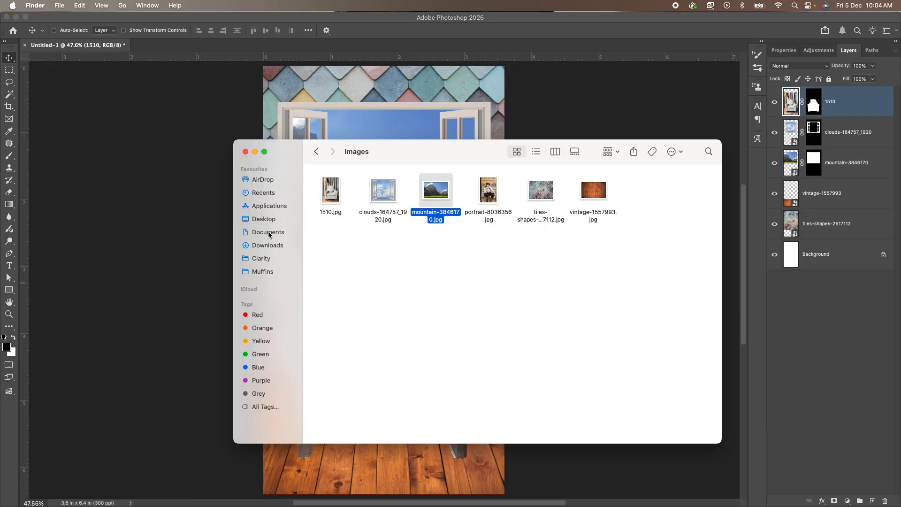
left_click(528, 260)
left_click(491, 193)
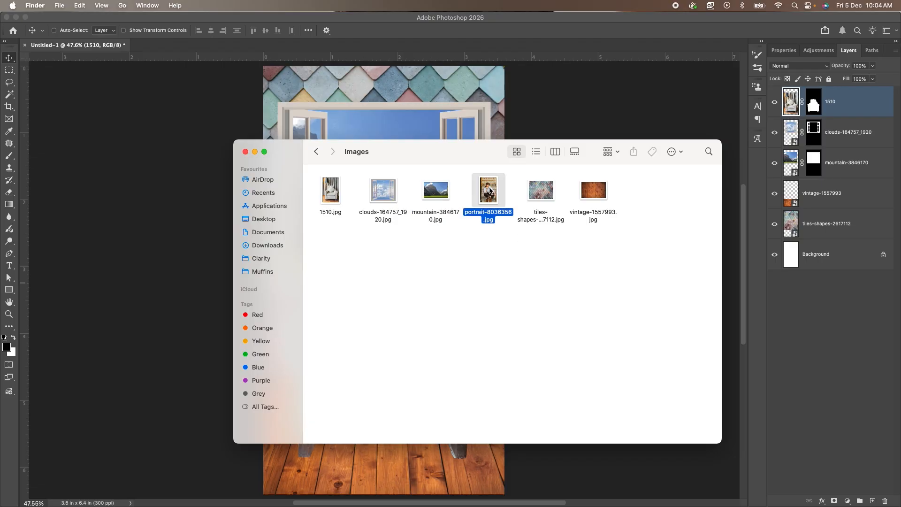
left_click_drag(492, 197, 419, 116)
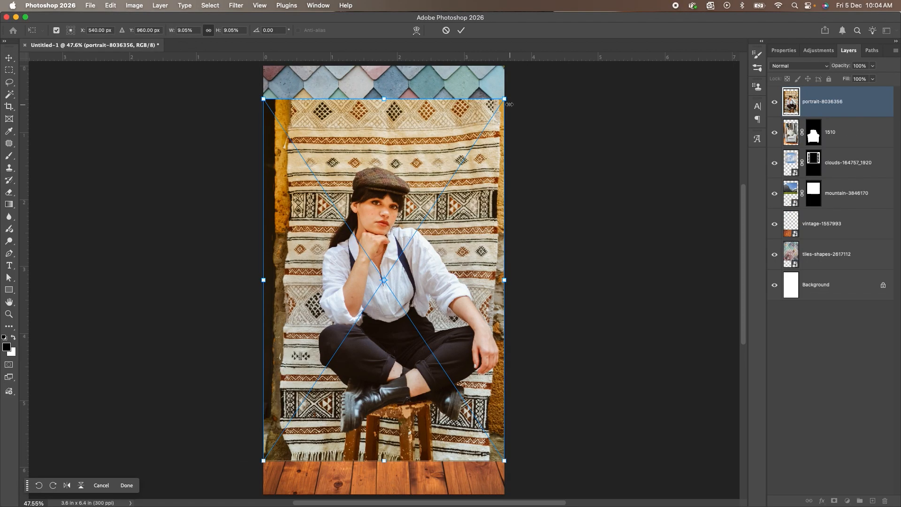
Shrink the portrait slightly, move it up over the armchair, commit the placement and remove its background.
left_click_drag(505, 100, 498, 110)
left_click_drag(425, 187, 425, 170)
key("Return")
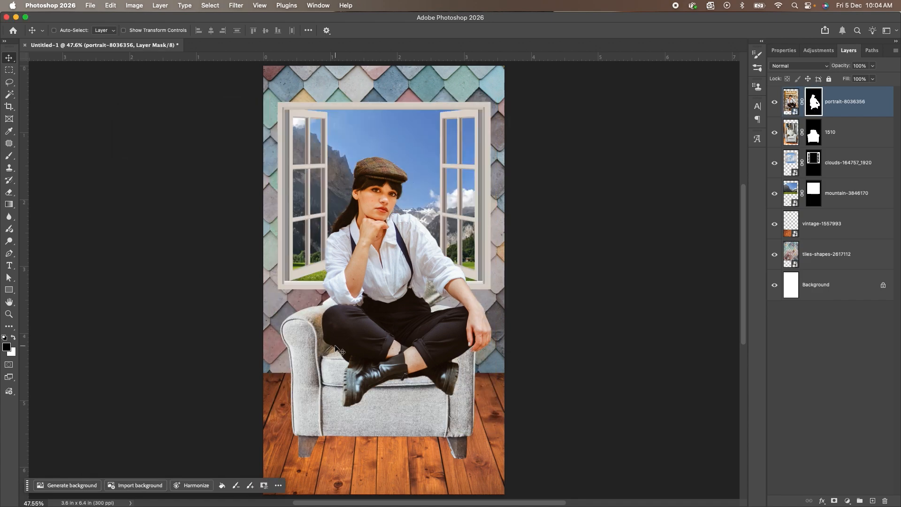
Examine the woman's cut-out edges up close around the hand, legs, boots, face, cap and hair.
scroll(439, 317, "up", 5)
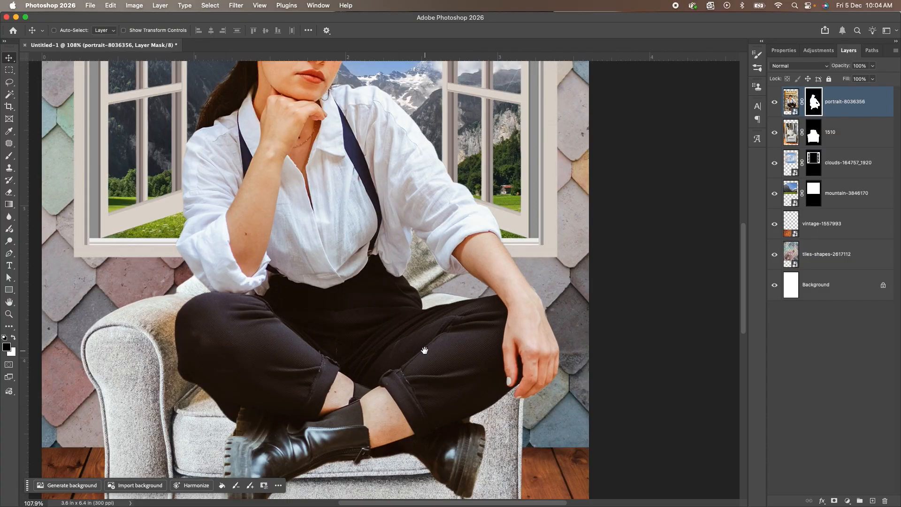
scroll(434, 352, "left", 3)
left_click_drag(449, 362, 428, 348)
scroll(573, 343, "up", 5)
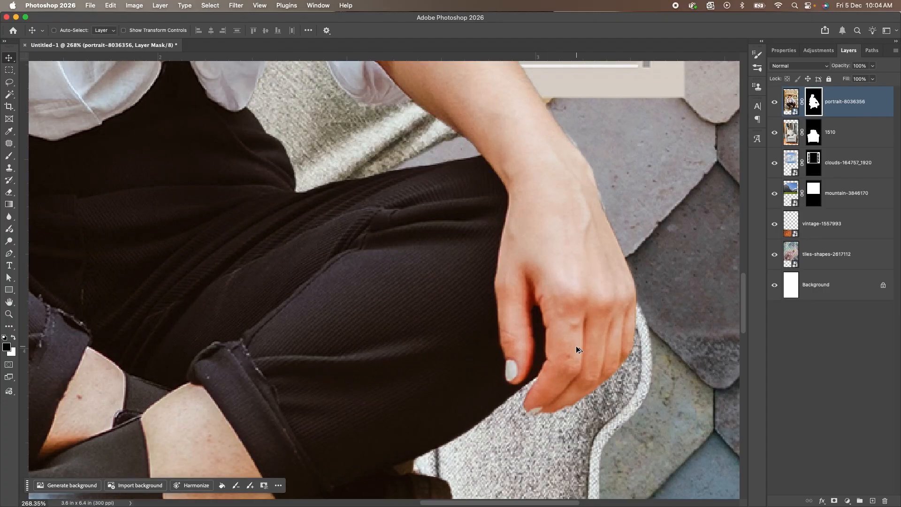
scroll(577, 346, "down", 4)
left_click_drag(366, 371, 444, 283)
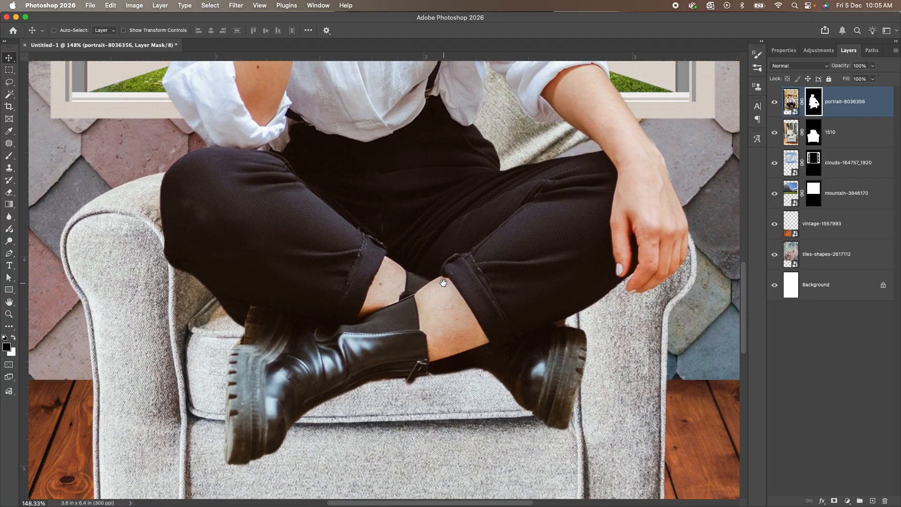
scroll(323, 335, "down", 4)
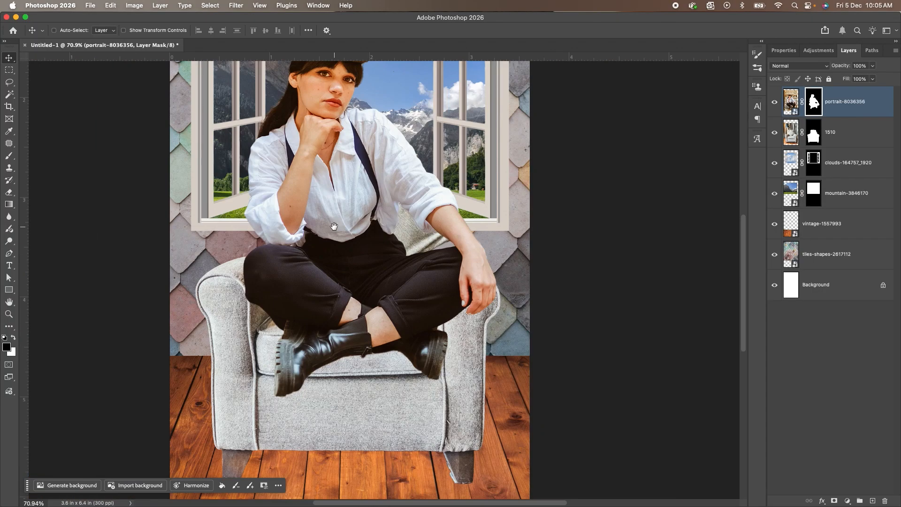
left_click_drag(333, 227, 341, 342)
scroll(295, 209, "up", 8)
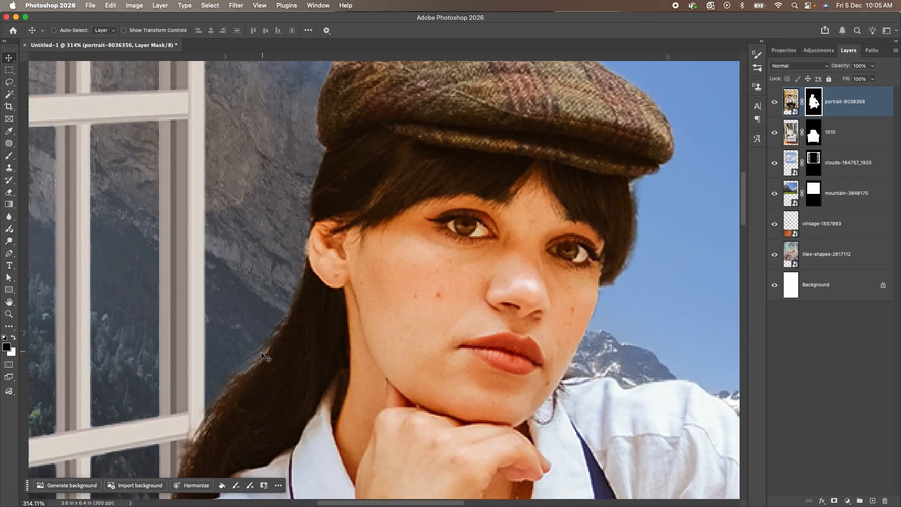
scroll(330, 345, "down", 6)
left_click_drag(333, 345, 355, 254)
scroll(355, 255, "down", 2)
left_click_drag(371, 339, 407, 295)
scroll(334, 227, "down", 1)
scroll(360, 322, "down", 2)
Scale the cut-out woman to about 91.78%, seat her on the armchair at about X 479.8, Y 859.4 px, and commit the transform.
key("super")
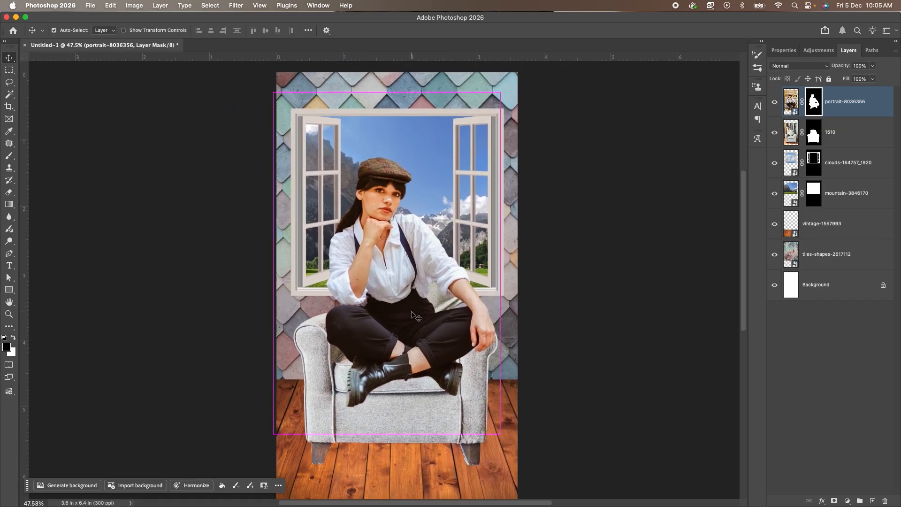
key("super+t")
left_click_drag(274, 92, 288, 113)
left_click_drag(436, 306, 428, 296)
left_click_drag(398, 268, 398, 277)
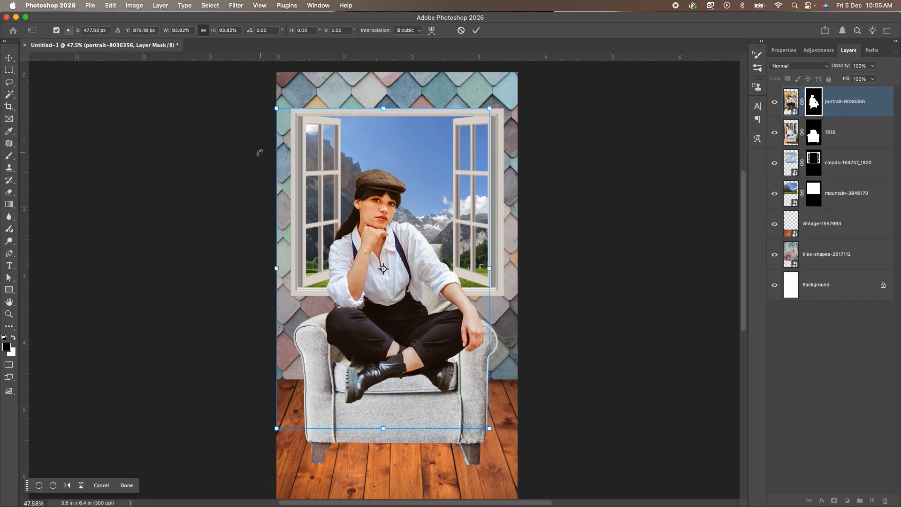
left_click_drag(282, 108, 287, 116)
left_click_drag(387, 245, 380, 238)
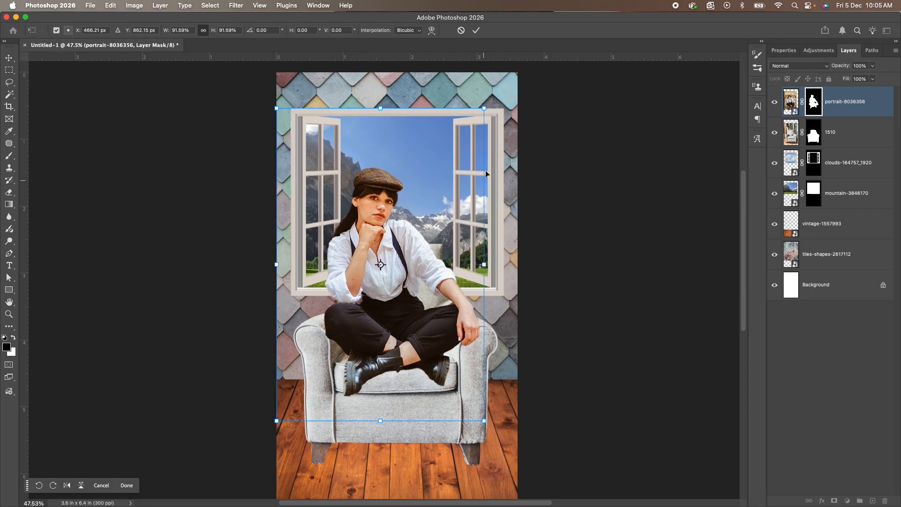
left_click_drag(484, 108, 488, 103)
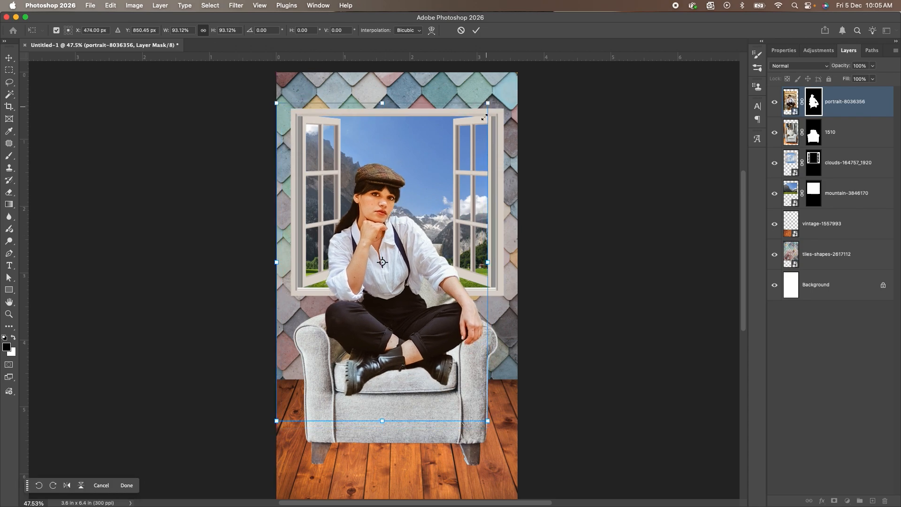
left_click_drag(485, 420, 485, 419)
left_click_drag(277, 424, 280, 421)
left_click_drag(385, 330, 385, 342)
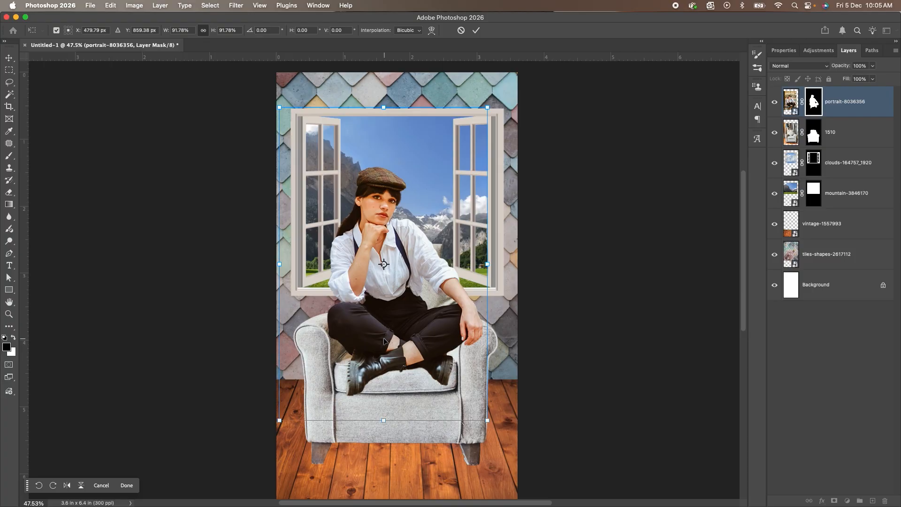
key("Return")
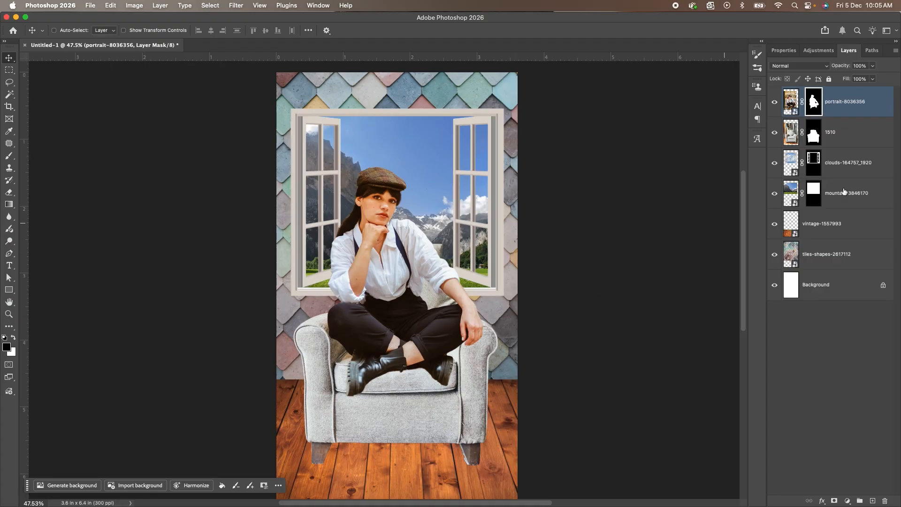
Mask out the pale leftover fringe along the armchair's right leg with a 15 px black brush on the 1510 layer mask.
scroll(486, 452, "up", 10)
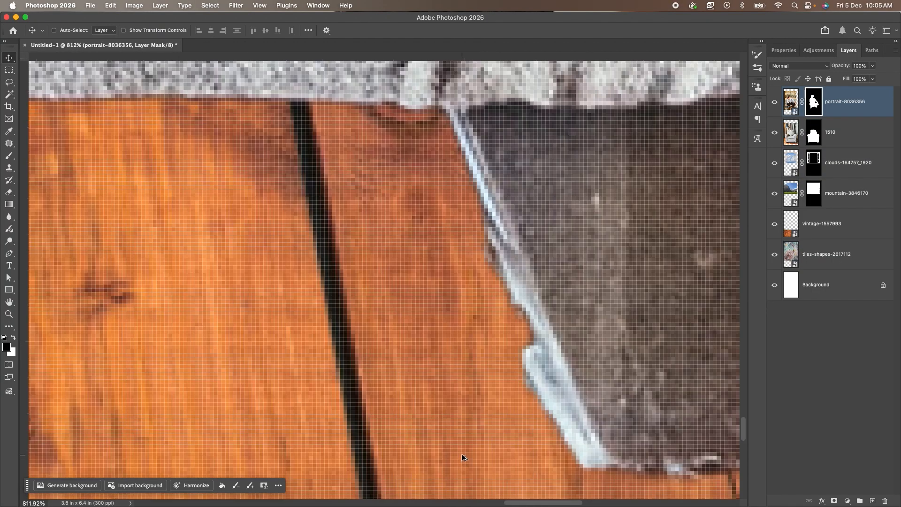
scroll(543, 419, "down", 5)
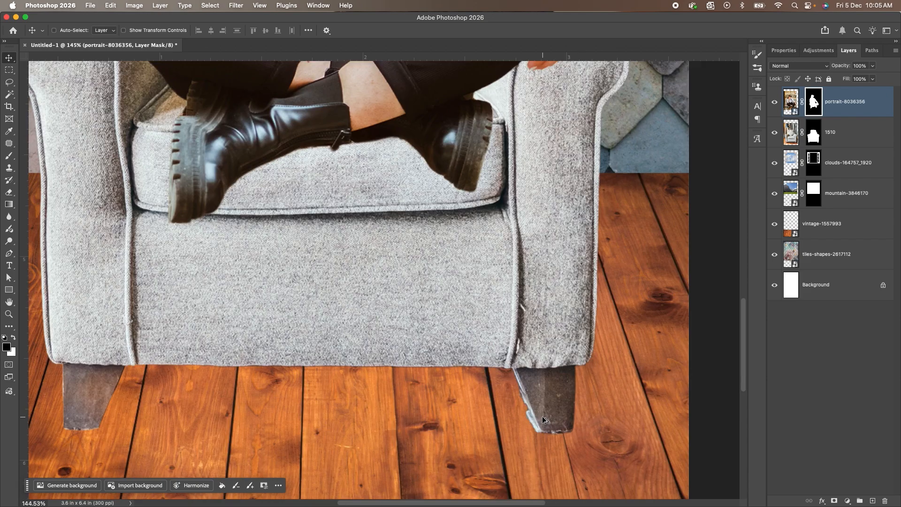
scroll(248, 338, "down", 2)
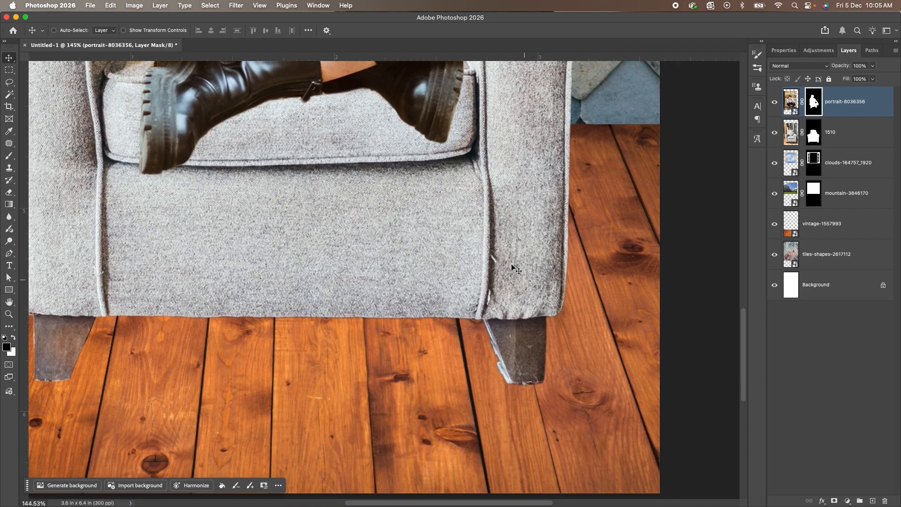
key("alt+bracketleft")
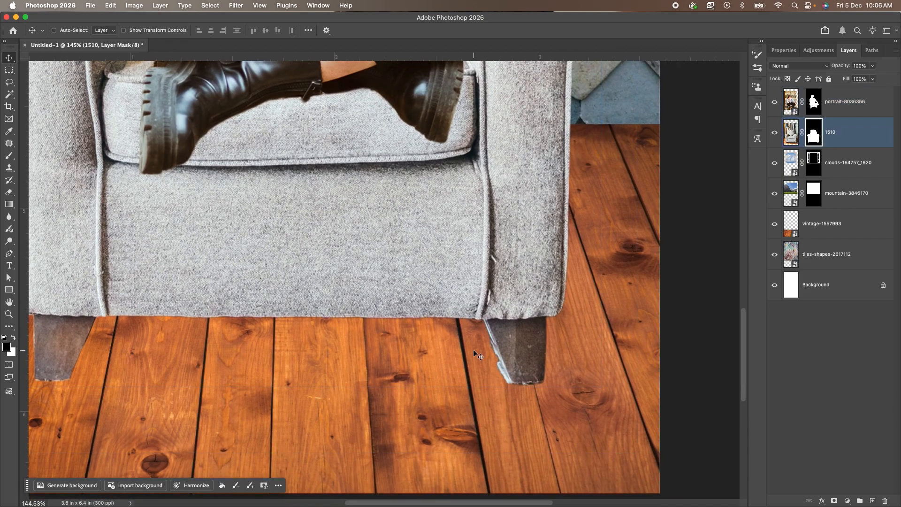
key("b")
key("bracketright")
key("bracketright")
mouse_move(481, 323)
left_mouse_down()
mouse_move(509, 388)
mouse_move(505, 382)
mouse_move(483, 327)
mouse_move(532, 387)
left_mouse_up()
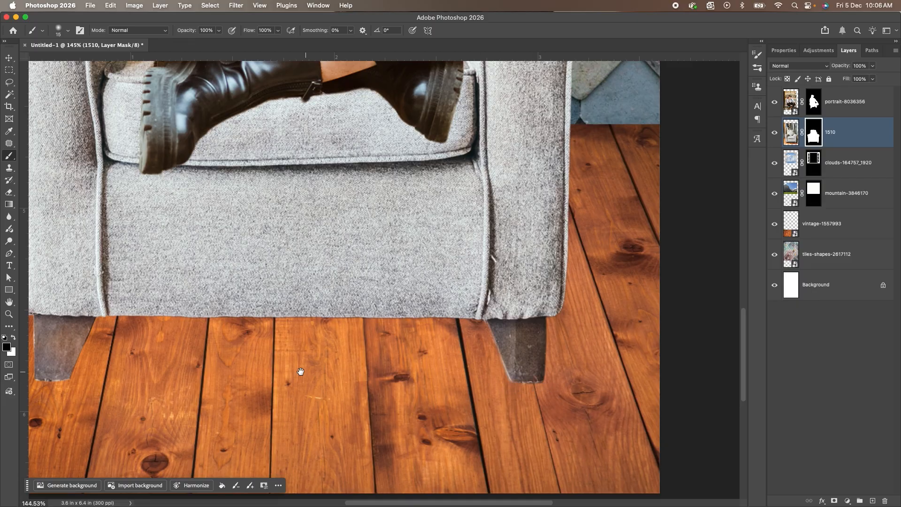
Paint away the pale remnant beneath the armchair's left leg on the 1510 mask and return to the full composition.
left_click_drag(301, 371, 513, 368)
left_click_drag(364, 394, 326, 391)
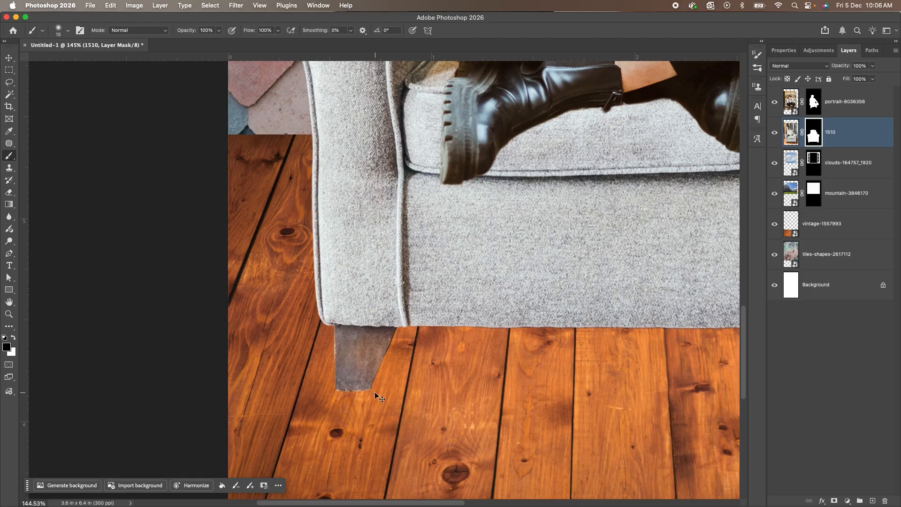
key("super+0")
key("v")
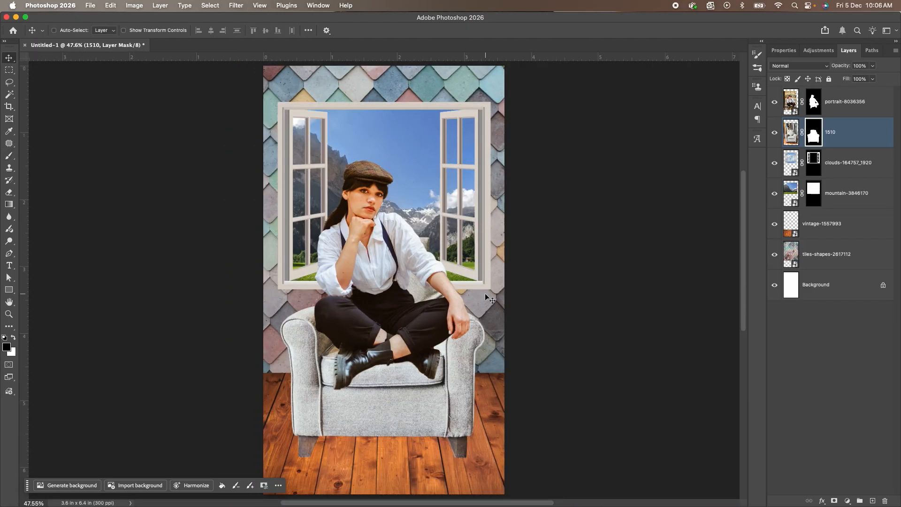
Scale the portrait-8036356 woman down slightly, reposition her on the armchair seat and commit the transform.
left_click(787, 102)
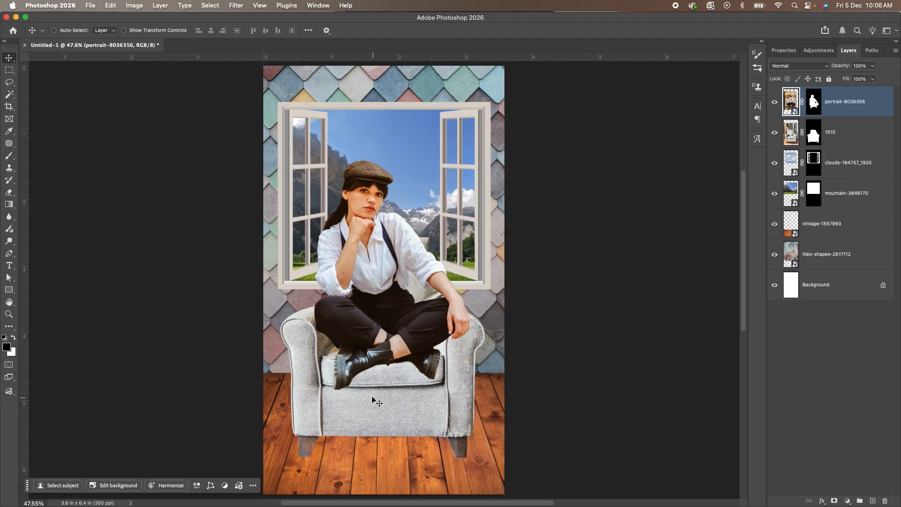
right_click(369, 280)
left_click(381, 289)
key("ctrl+t")
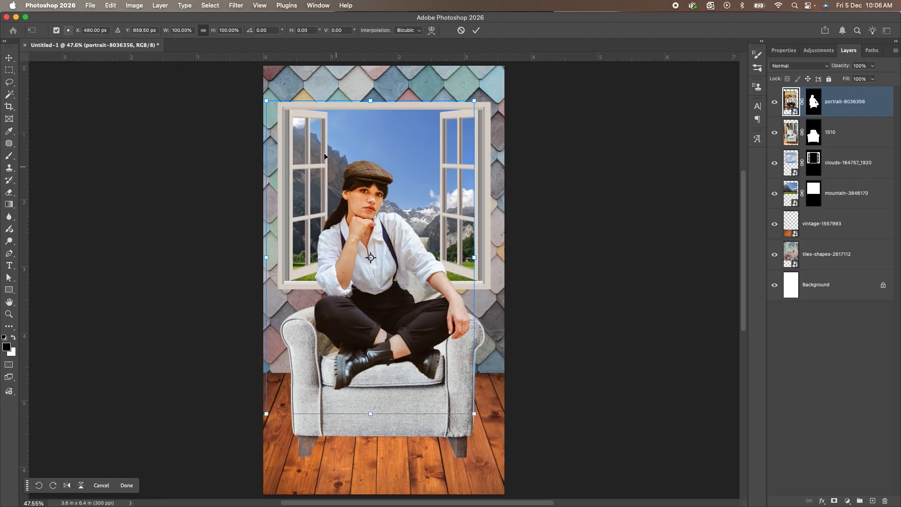
left_click_drag(264, 101, 271, 108)
left_click_drag(433, 297, 431, 299)
key("Return")
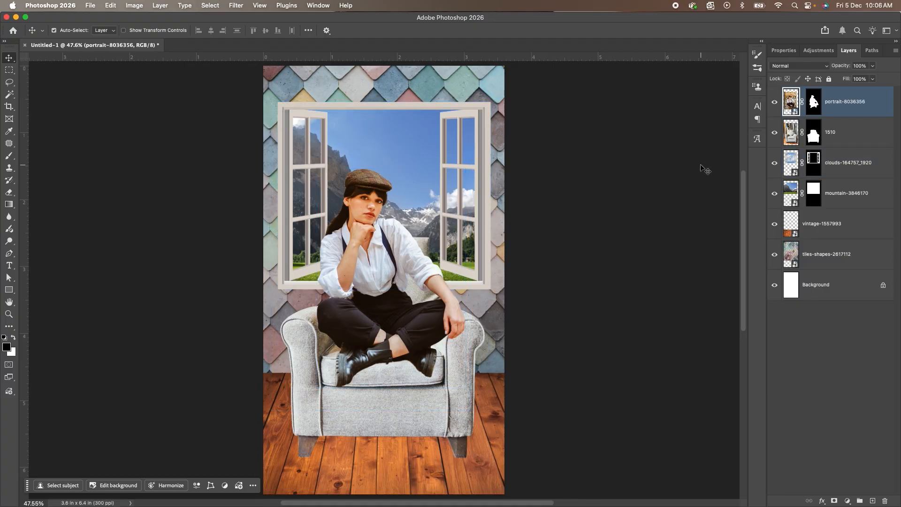
Load the woman's mask as a selection and fill it with black (000000) on a new layer.
left_click(814, 102, "super")
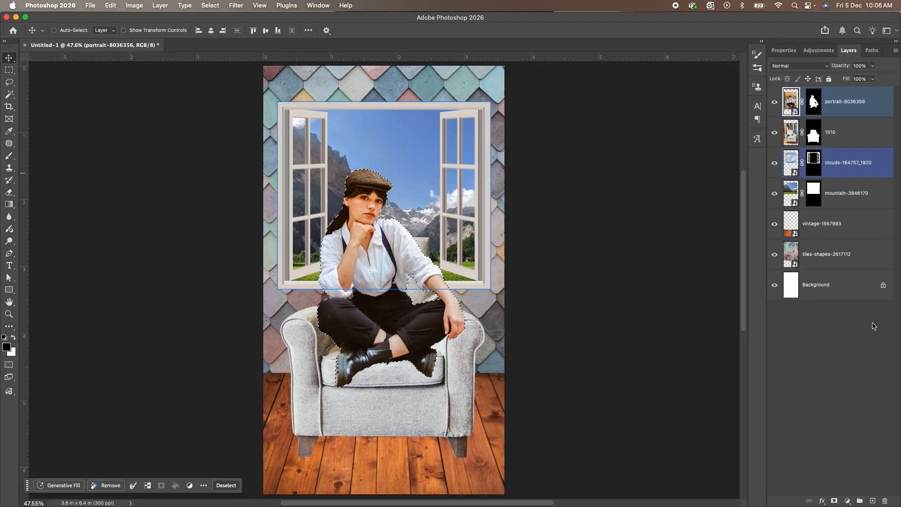
left_click(873, 501)
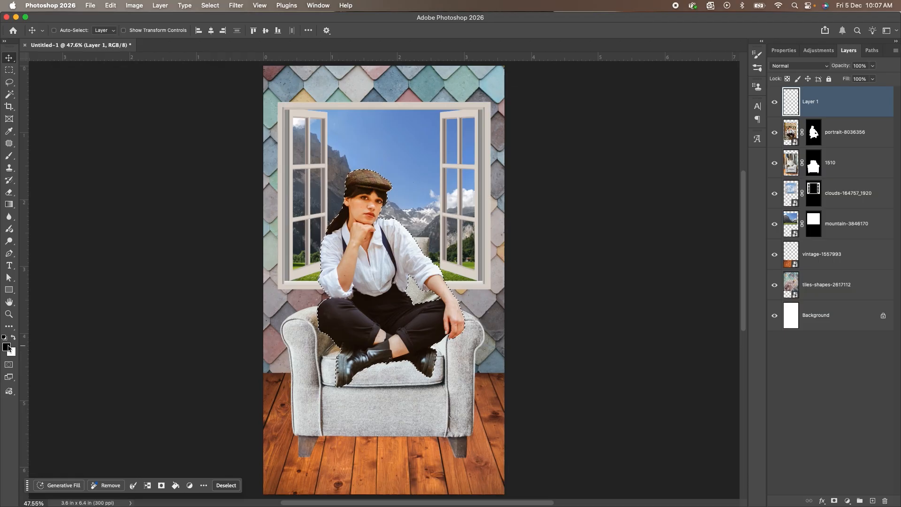
left_click(6, 348)
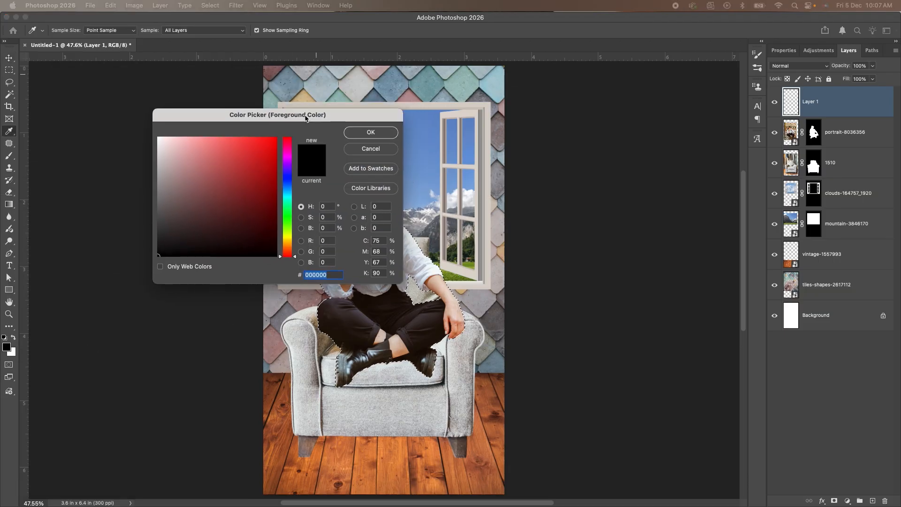
left_click(375, 134)
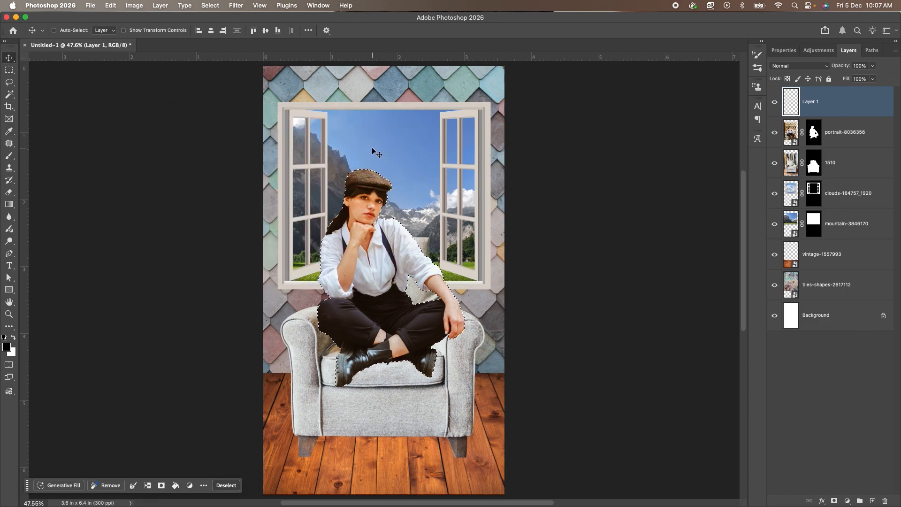
key("alt+BackSpace")
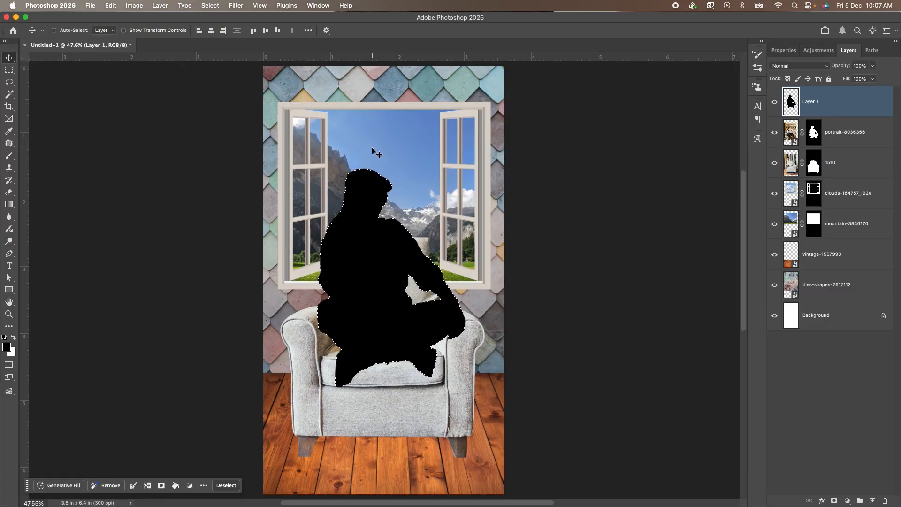
Deselect and move the black silhouette layer directly below the portrait-8036356 layer.
left_click(210, 5)
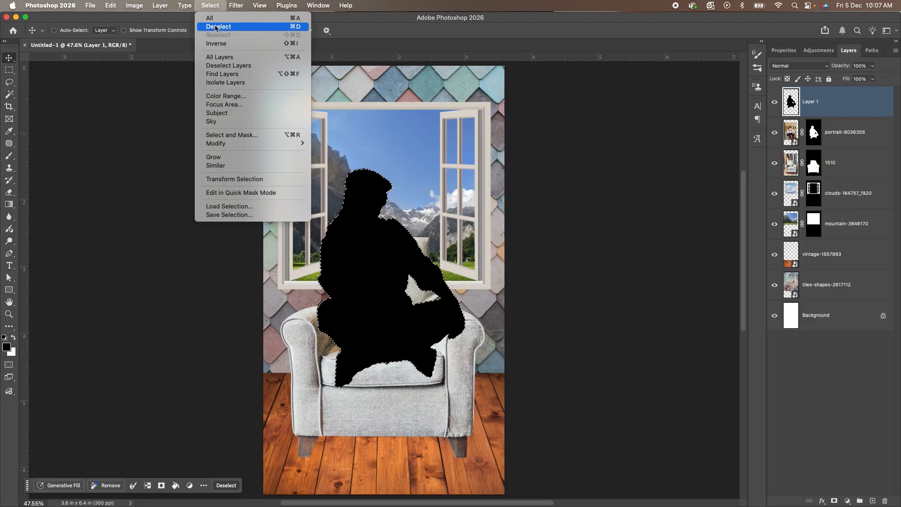
left_click(279, 27)
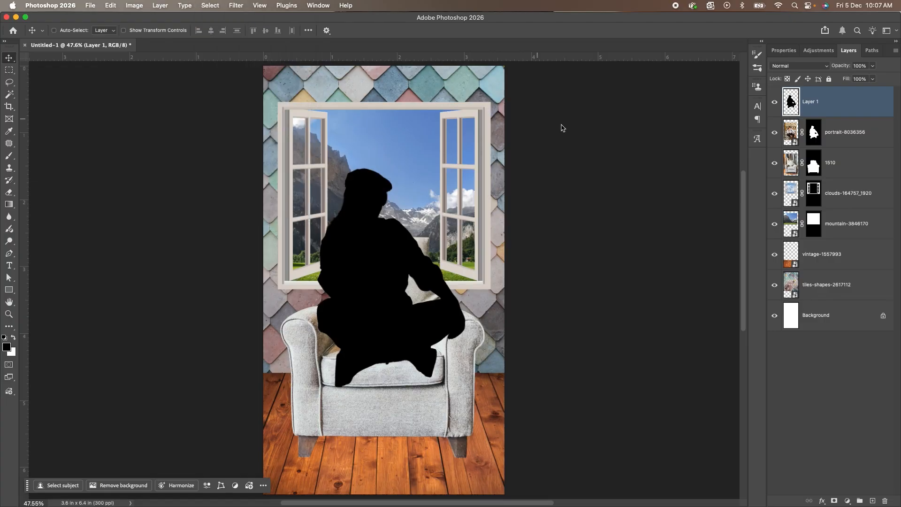
left_click_drag(840, 102, 838, 137)
left_click_drag(838, 137, 838, 139)
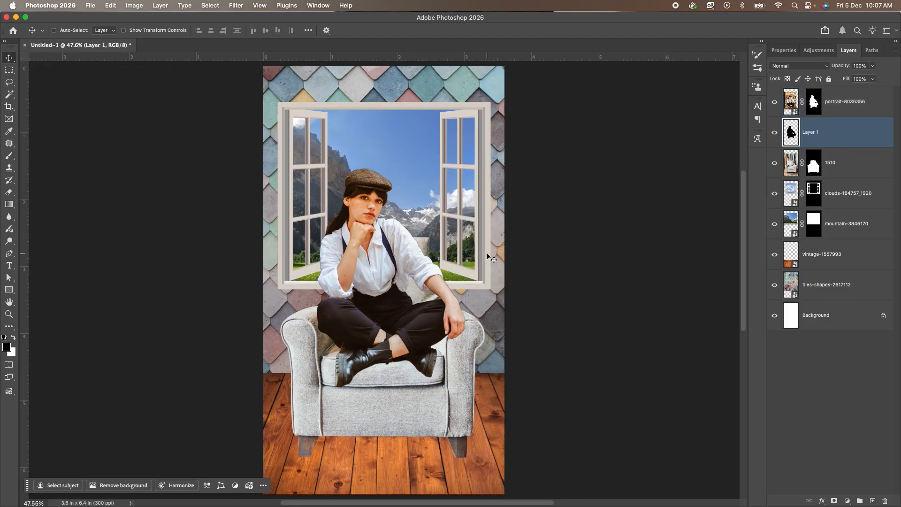
Warp the black silhouette so it peeks out as a shadow beneath the woman's arm, hand and boots.
key("super")
key("super+t")
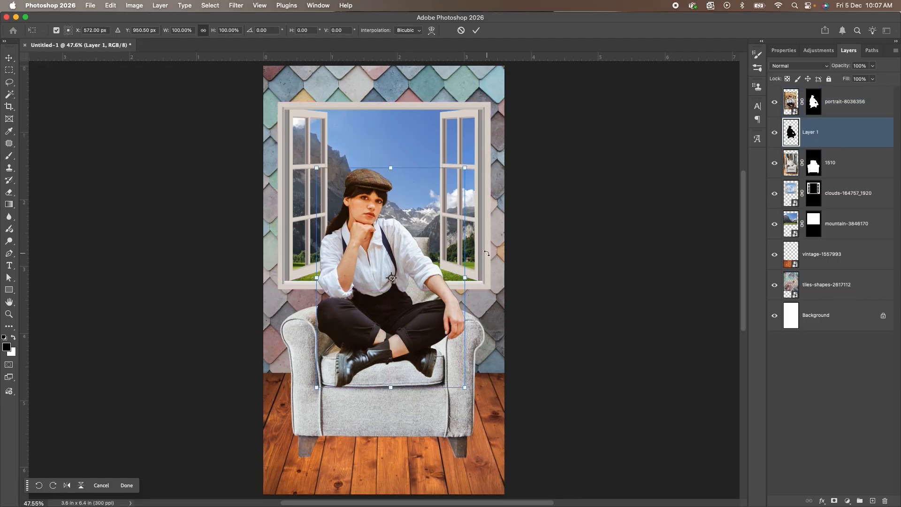
right_click(377, 193)
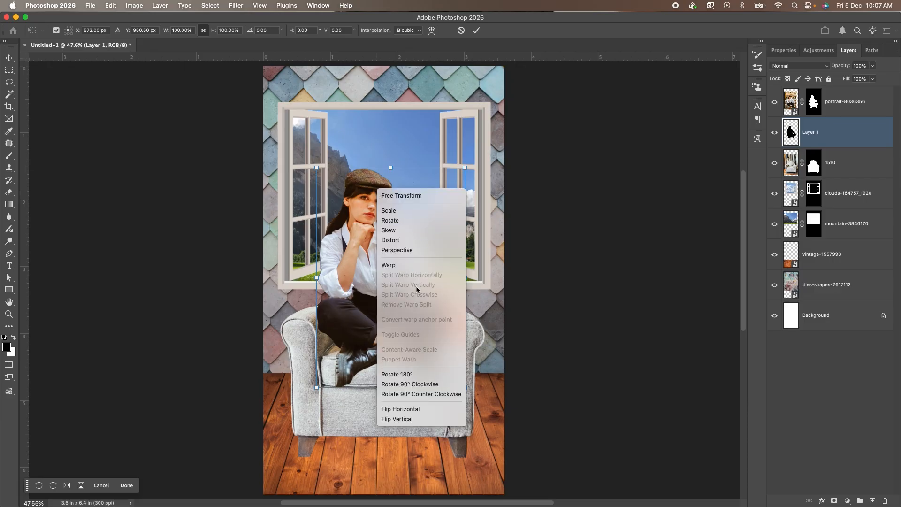
left_click(415, 265)
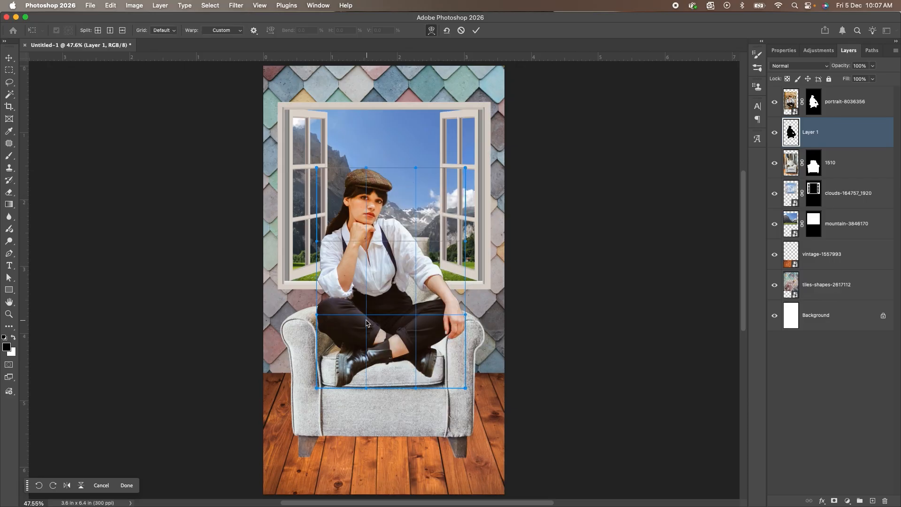
left_click_drag(316, 317, 344, 339)
left_click_drag(465, 315, 452, 338)
mouse_move(345, 338)
left_mouse_down()
mouse_move(357, 344)
mouse_move(349, 341)
left_mouse_up()
left_click_drag(452, 338, 448, 341)
left_click_drag(465, 241, 462, 227)
left_click_drag(375, 320, 414, 322)
left_click_drag(466, 387, 466, 385)
left_click_drag(350, 342, 365, 345)
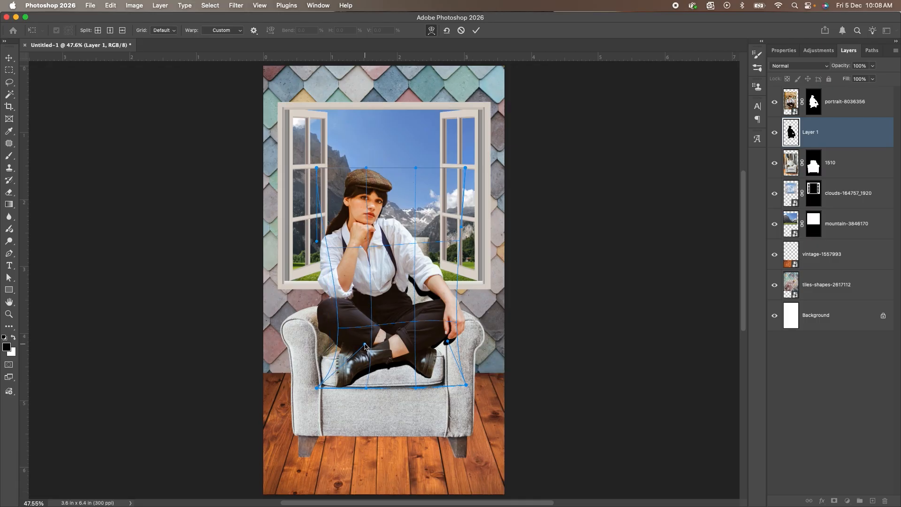
Pull the silhouette's upper corners inward and lower its upper edge to about the woman's shoulder height.
right_click(375, 230)
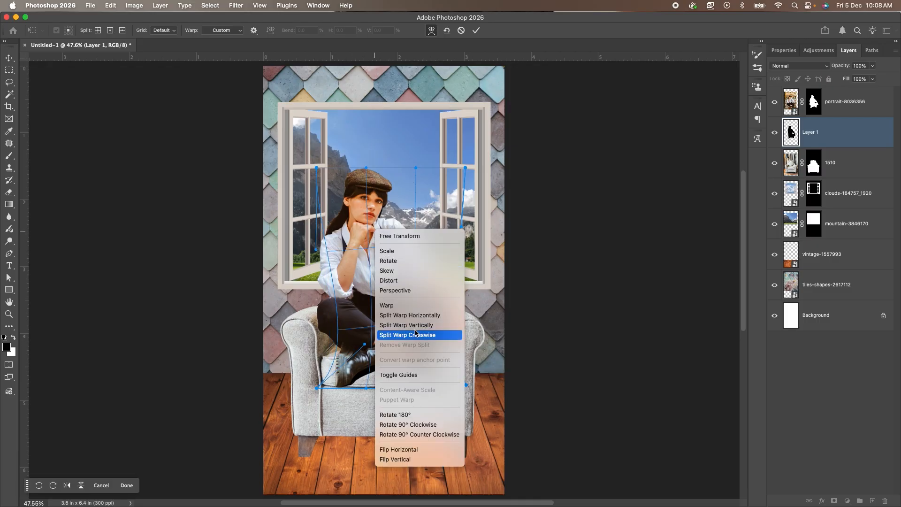
left_click(413, 236)
left_click_drag(466, 168, 452, 168)
left_click_drag(329, 169, 328, 173)
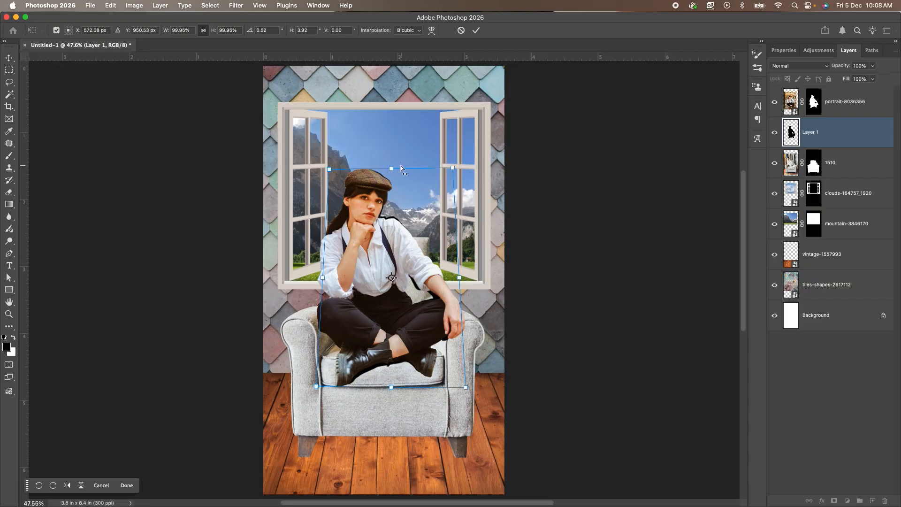
left_click_drag(390, 168, 388, 215)
right_click(378, 219)
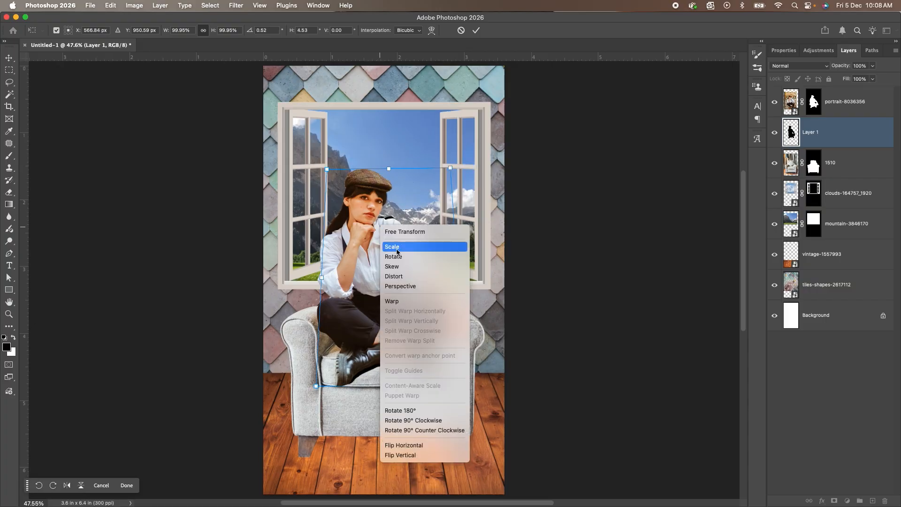
left_click(404, 248)
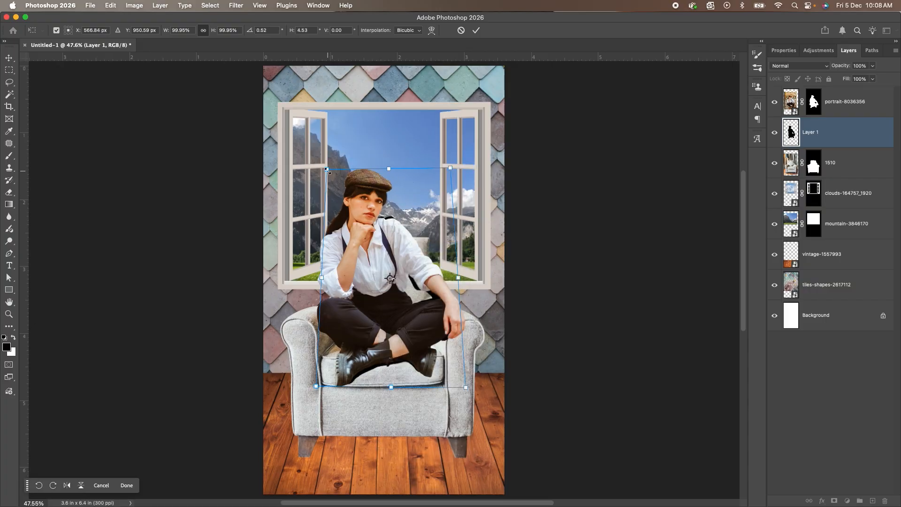
left_click_drag(389, 168, 389, 214)
Warp the silhouette again, drawing its upper right corner inward to hide it behind the shoulder, and commit the transform.
right_click(393, 246)
left_click(424, 305)
left_click_drag(458, 221, 436, 220)
left_click_drag(451, 302, 451, 300)
left_click_drag(466, 388, 467, 391)
key("Return")
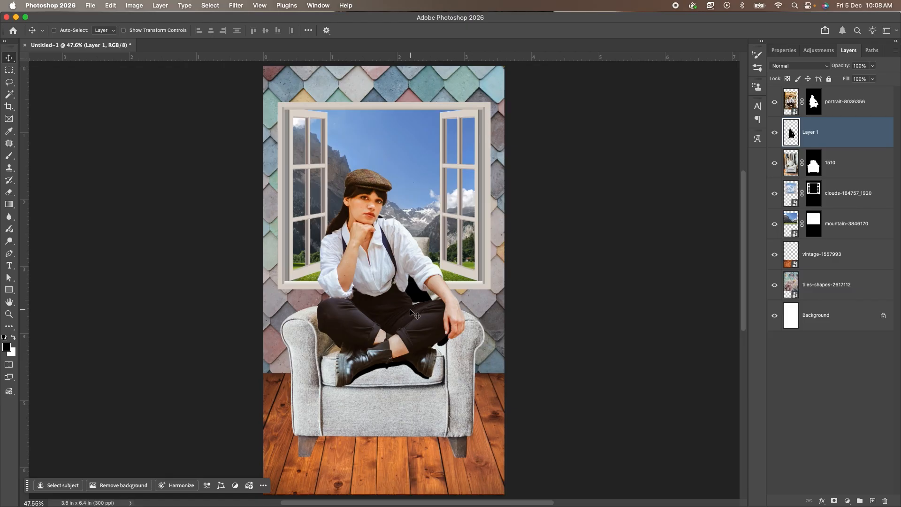
Set the silhouette shadow layer's opacity to 62%.
left_click(873, 67)
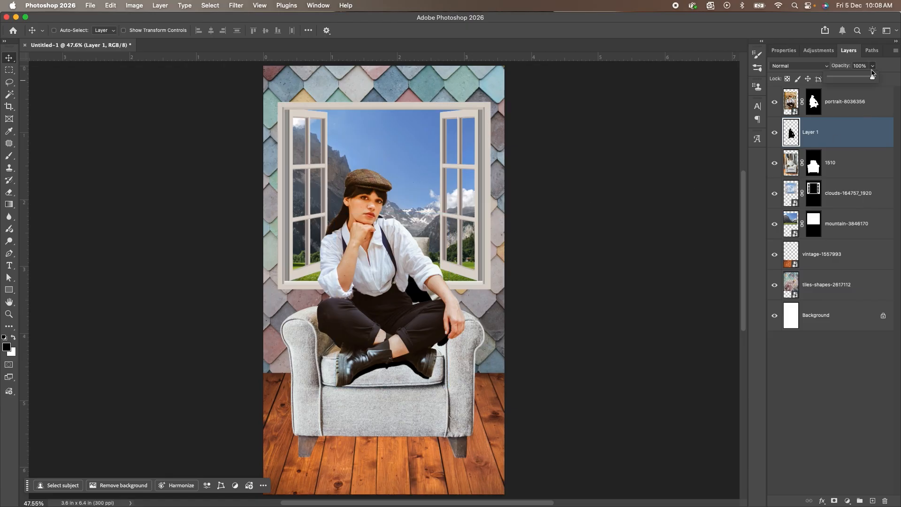
left_click_drag(869, 79, 855, 81)
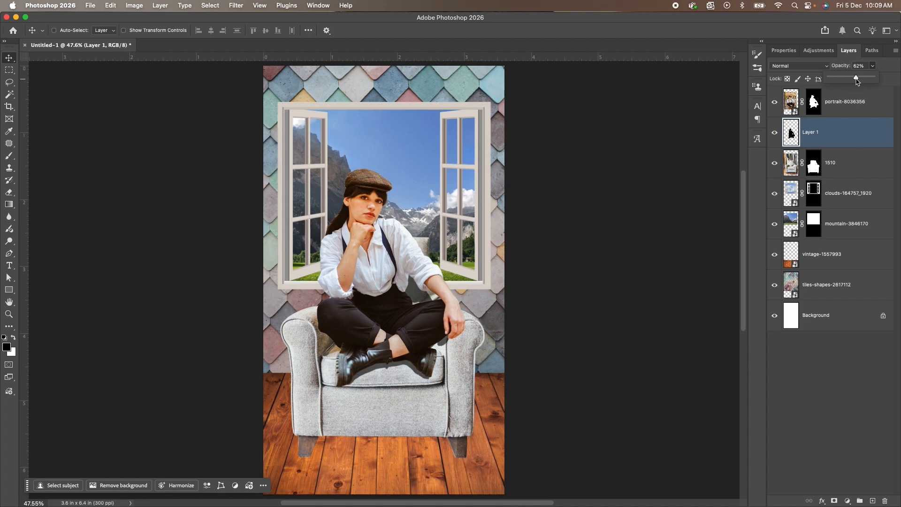
left_click(894, 74)
Soften the silhouette shadow with a Gaussian Blur of about 7 px and check its edges around the boots.
left_click(236, 6)
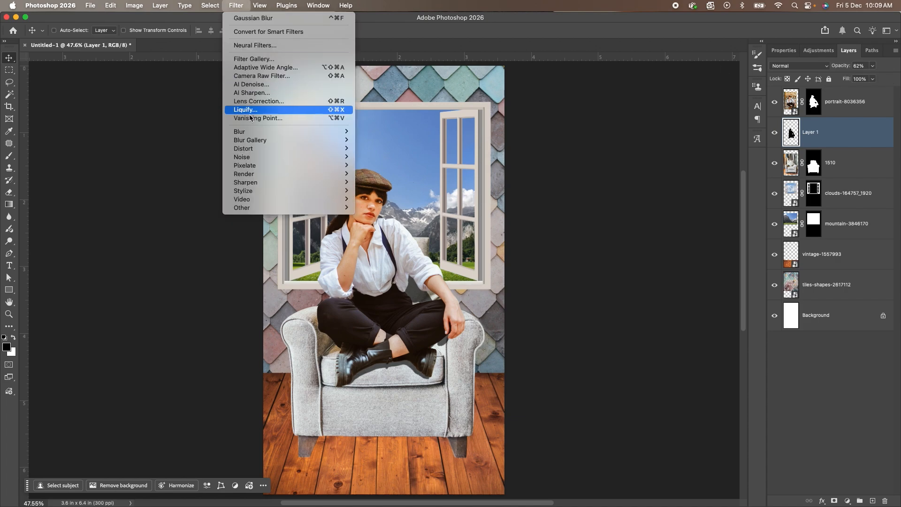
mouse_move(269, 136)
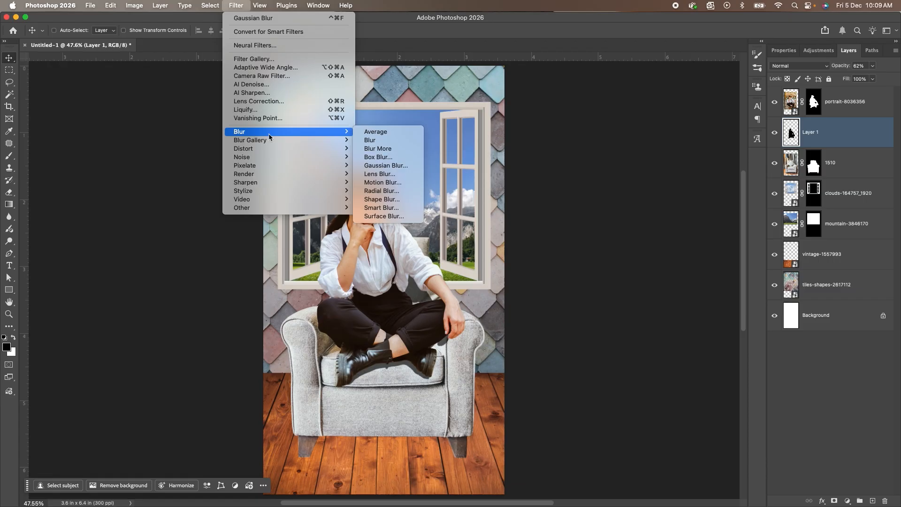
left_click(401, 168)
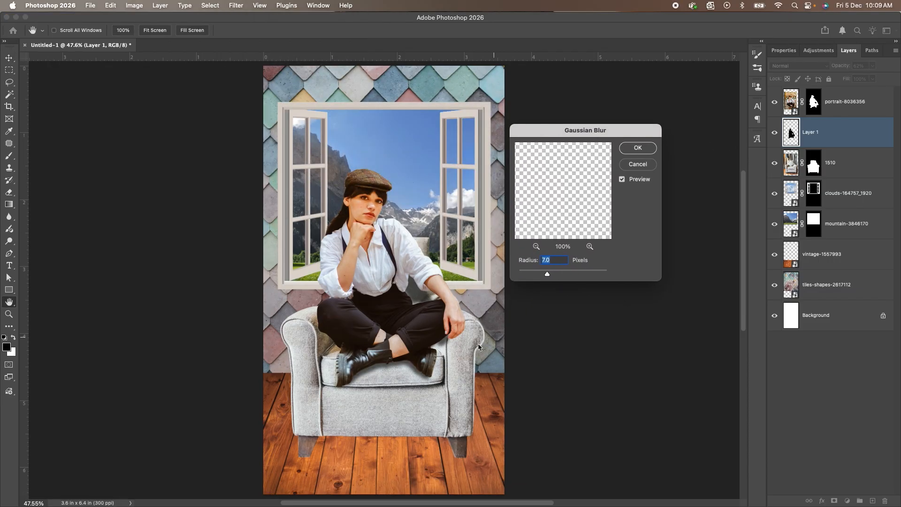
left_click(401, 365)
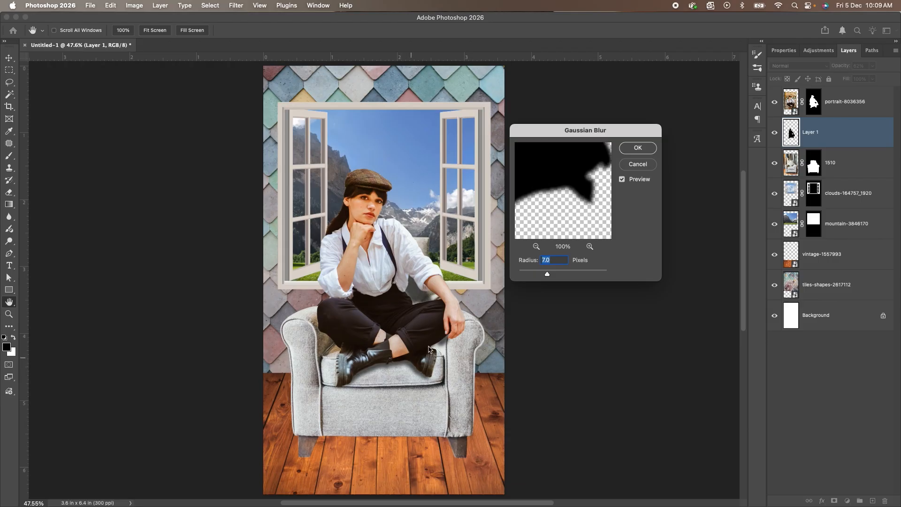
mouse_move(544, 278)
left_mouse_down()
mouse_move(534, 278)
mouse_move(548, 276)
left_mouse_up()
left_click(649, 149)
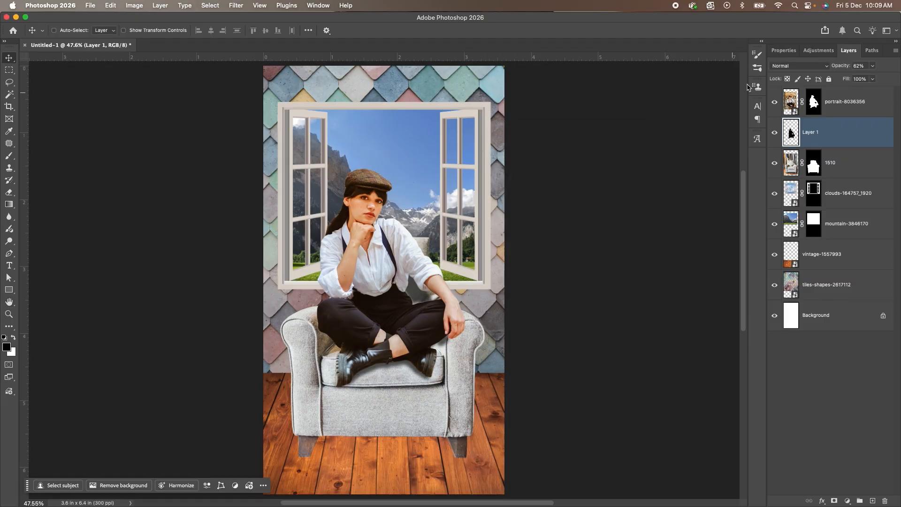
scroll(393, 402, "up", 5)
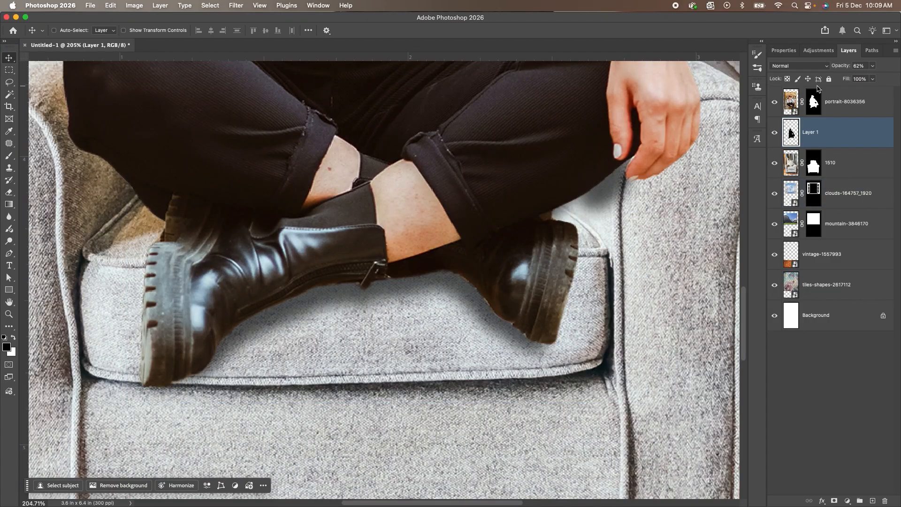
Set the woman's silhouette shadow layer to Multiply blending at 75% opacity.
left_click(809, 69)
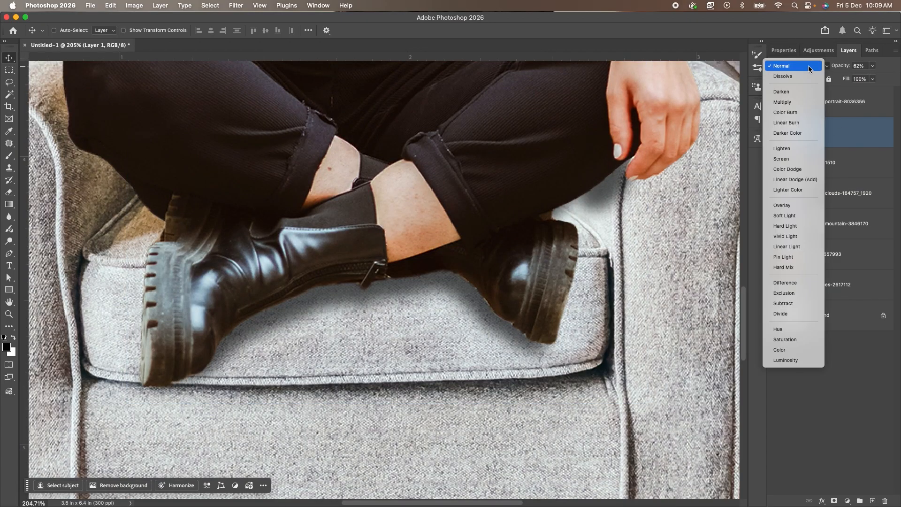
left_click(793, 104)
key("super+z")
key("super+shift+z")
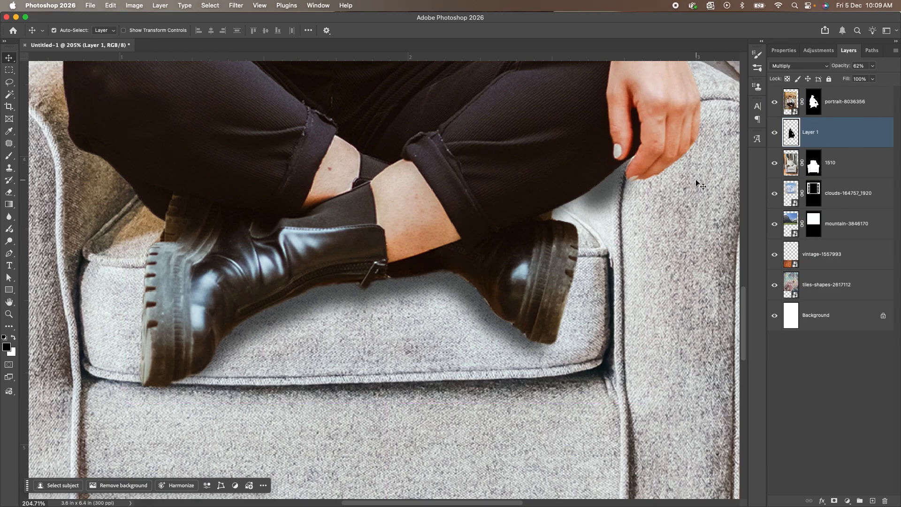
left_click(873, 66)
left_click_drag(873, 80, 879, 80)
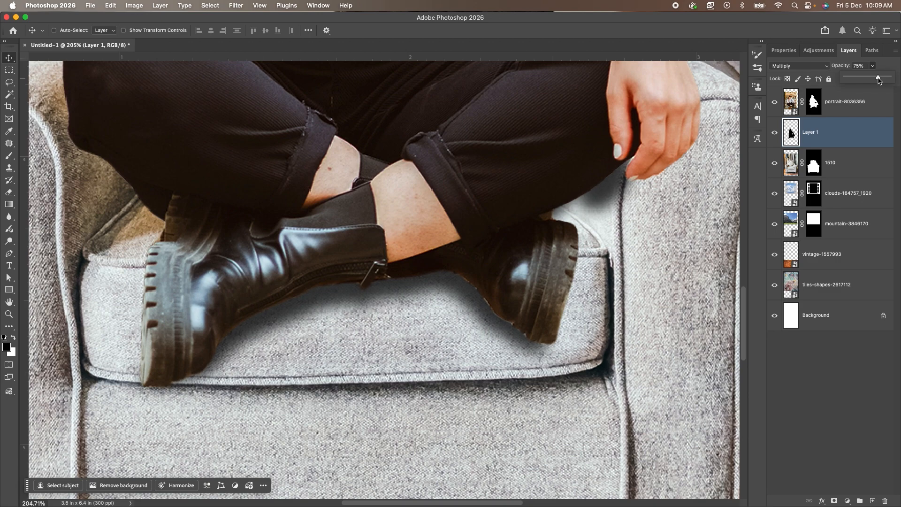
Mask the woman's shadow layer and paint black with a soft brush of about 700 px to fade the shadow behind her torso.
scroll(605, 214, "down", 5)
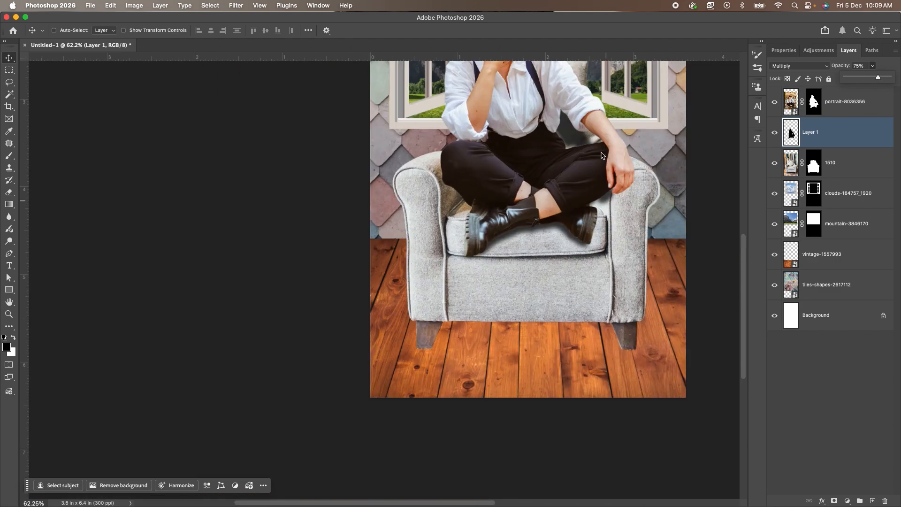
left_click_drag(604, 156, 520, 224)
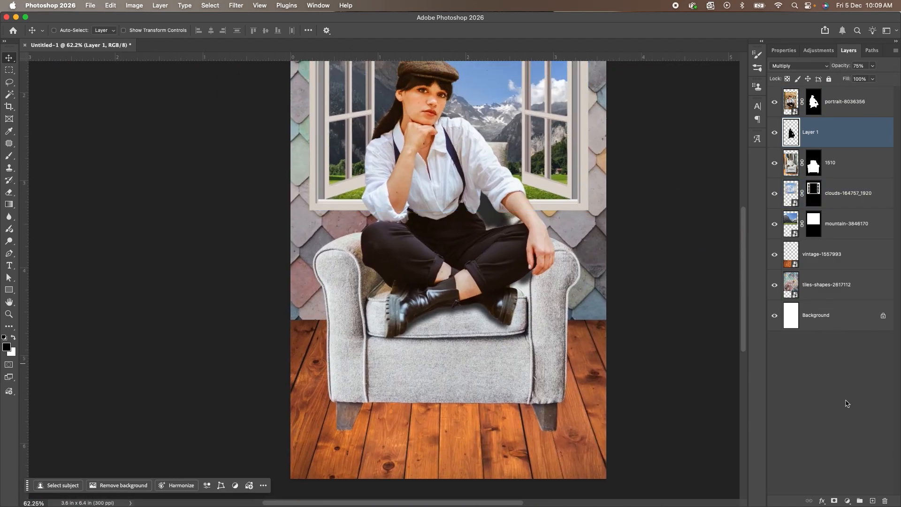
left_click(834, 501)
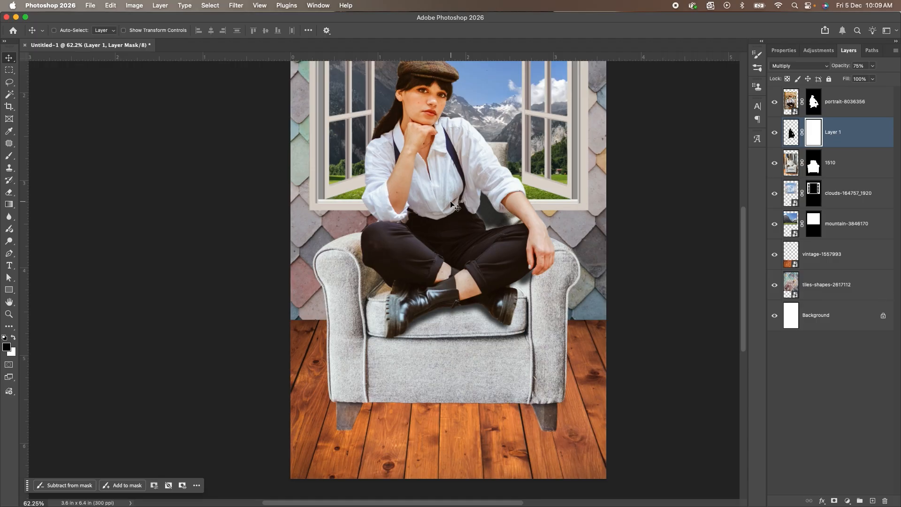
key("b")
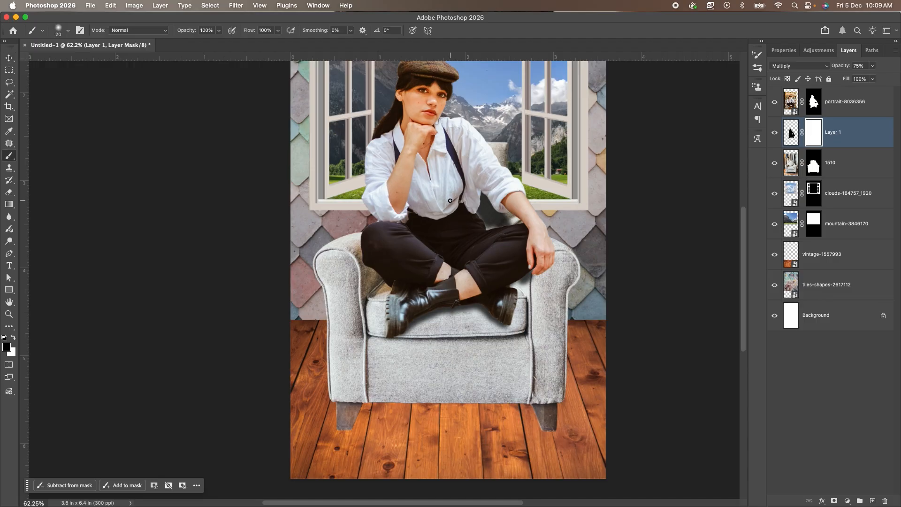
key("bracketright")
key("bracketright")
key("bracketright")
key("bracketright")
key("bracketright")
key("bracketright")
key("bracketright")
key("bracketright")
key("bracketright")
key("bracketright")
key("bracketright")
key("bracketright")
key("bracketright")
key("bracketright")
key("bracketright")
key("bracketright")
key("bracketright")
key("bracketright")
mouse_move(464, 160)
left_mouse_down()
mouse_move(453, 131)
mouse_move(443, 171)
mouse_move(498, 207)
left_mouse_up()
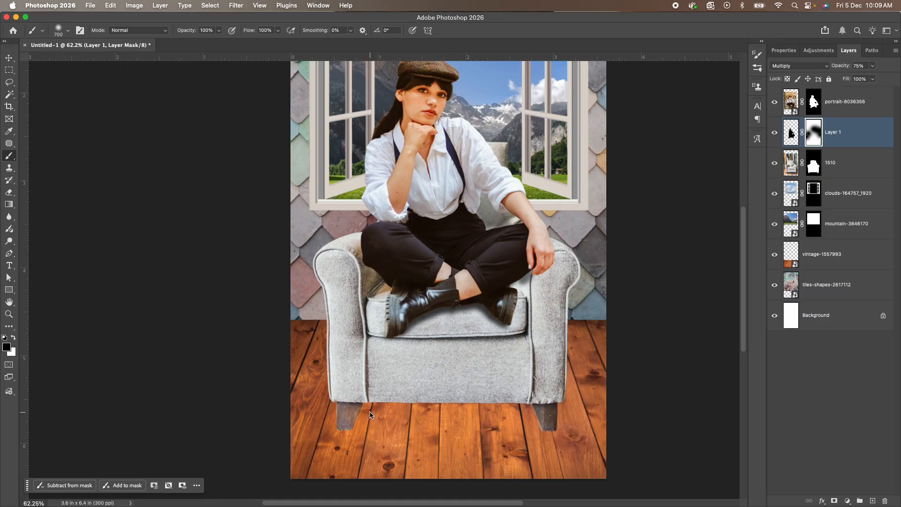
key("super+0")
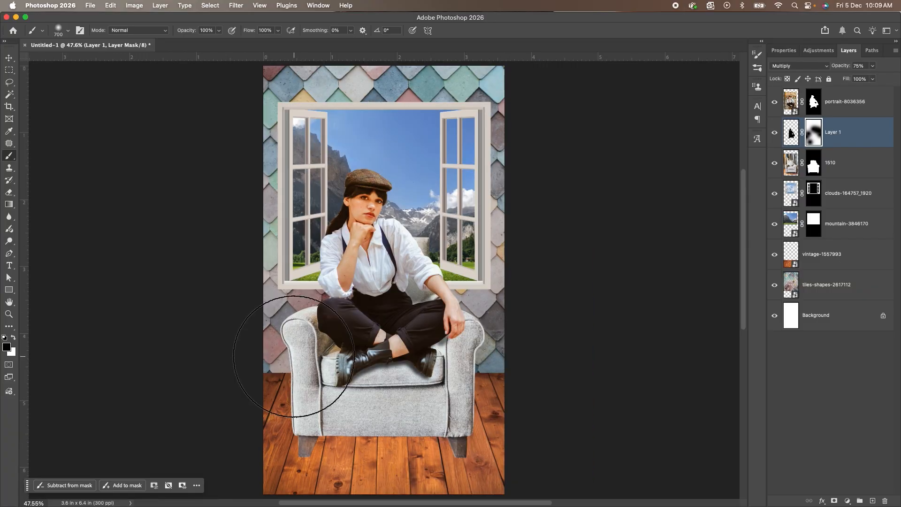
key("v")
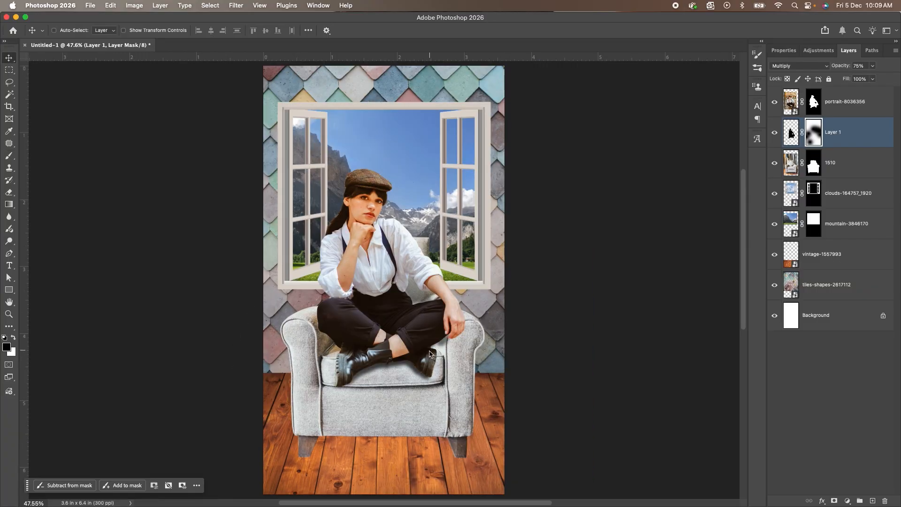
Distort the woman's shadow slightly, lowering its upper left corner and shifting its right corners outward, and commit the transform.
left_click(791, 132)
key("super+t")
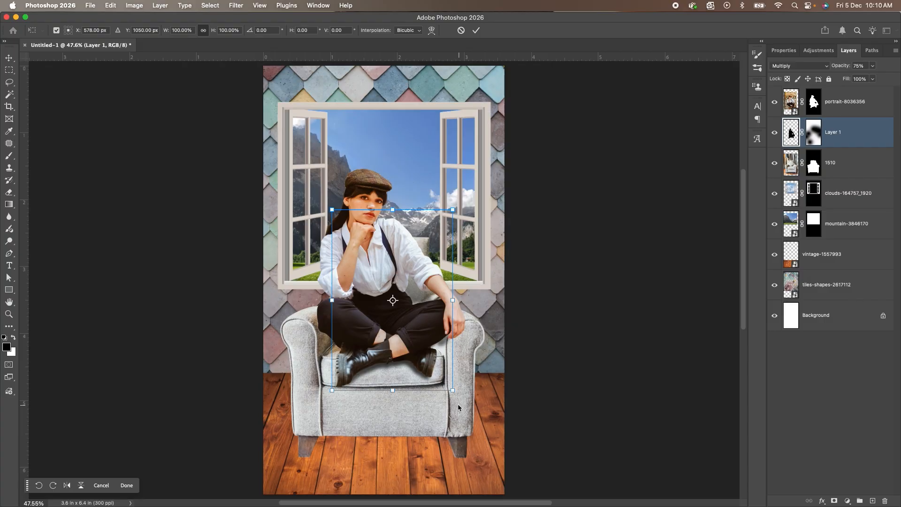
left_click_drag(450, 391, 456, 389)
left_click_drag(330, 394, 333, 393)
left_click_drag(331, 214, 332, 228)
left_click_drag(452, 213, 454, 208)
left_click_drag(338, 389, 337, 388)
left_click_drag(458, 390, 459, 388)
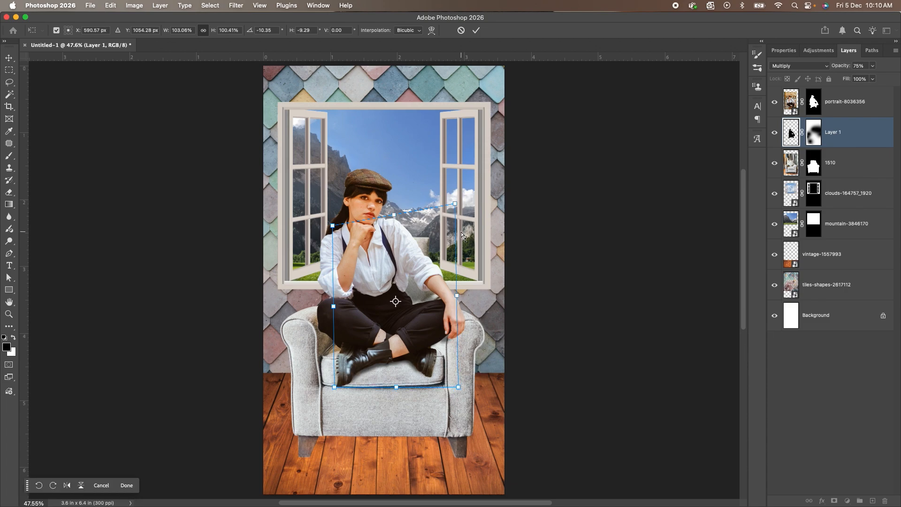
left_click_drag(457, 203, 457, 209)
key("Return")
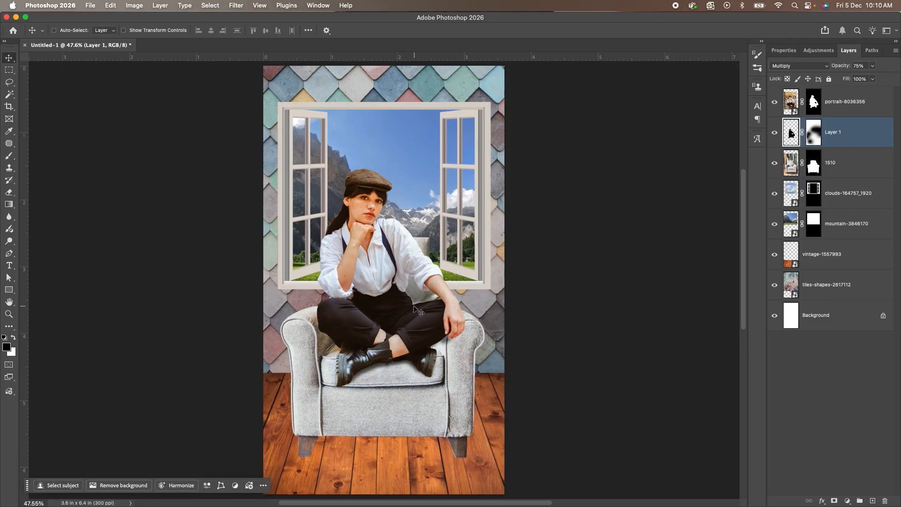
Fill the armchair mask's selection with black on a new layer and place that layer beneath the armchair.
key("super+0")
left_click(813, 166, "super")
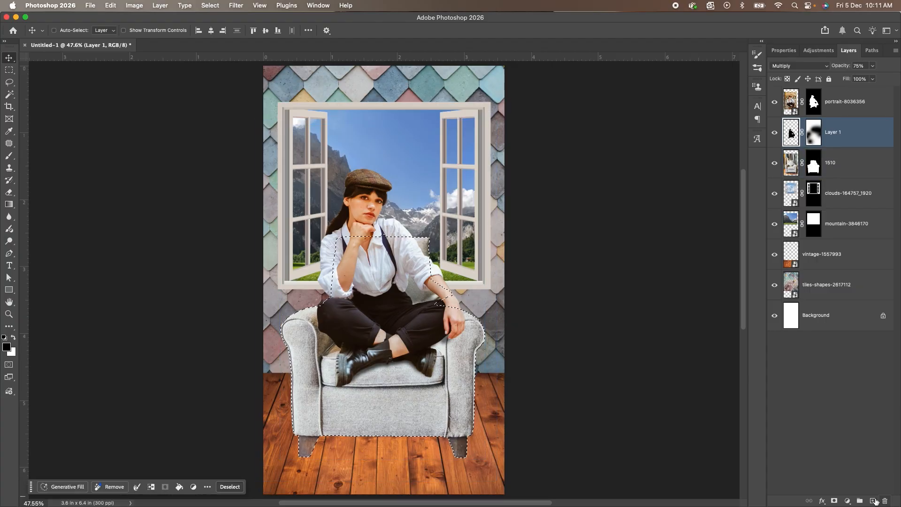
left_click(874, 501)
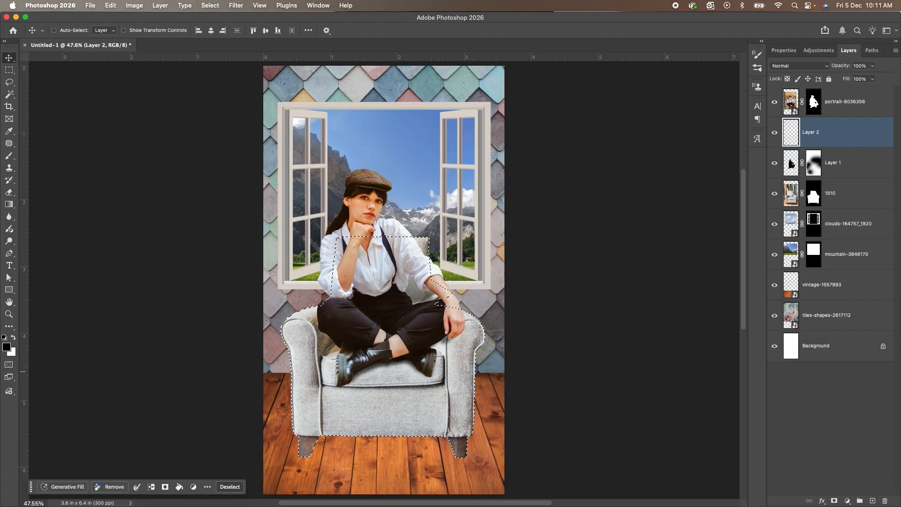
key("alt+BackSpace")
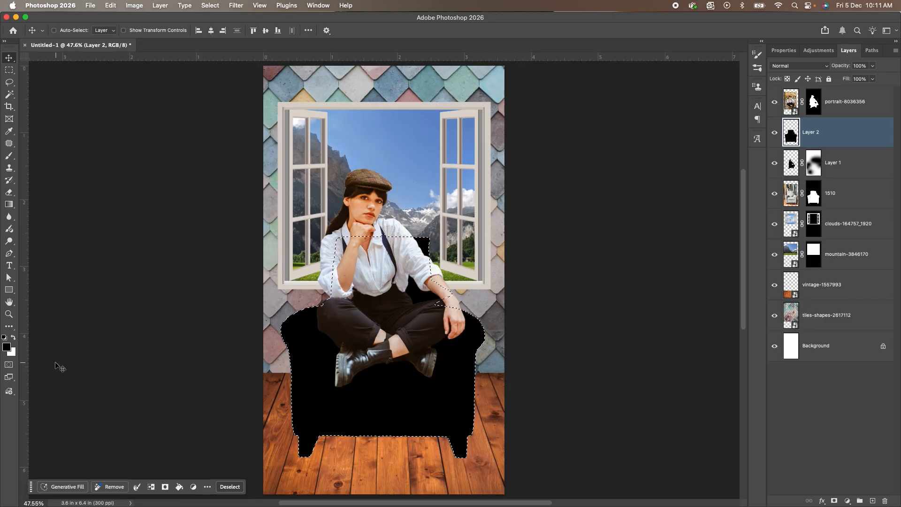
key("super+d")
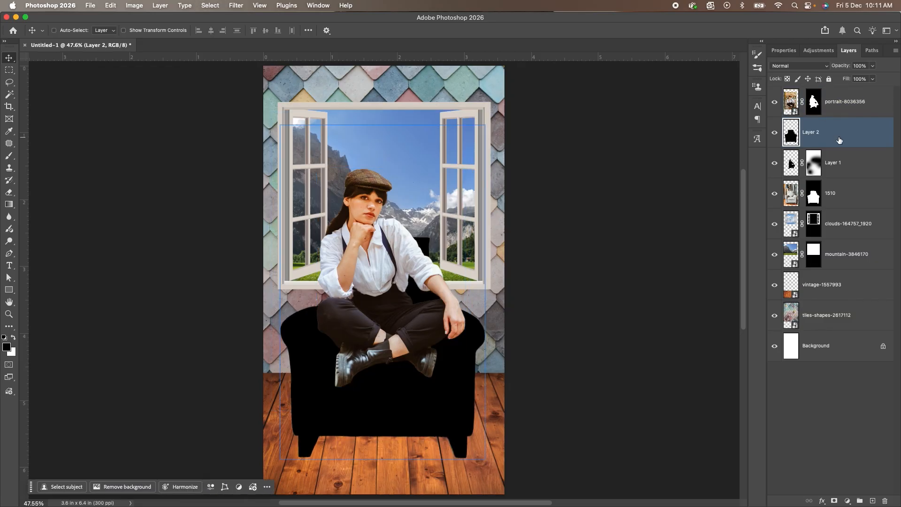
left_click_drag(840, 138, 840, 194)
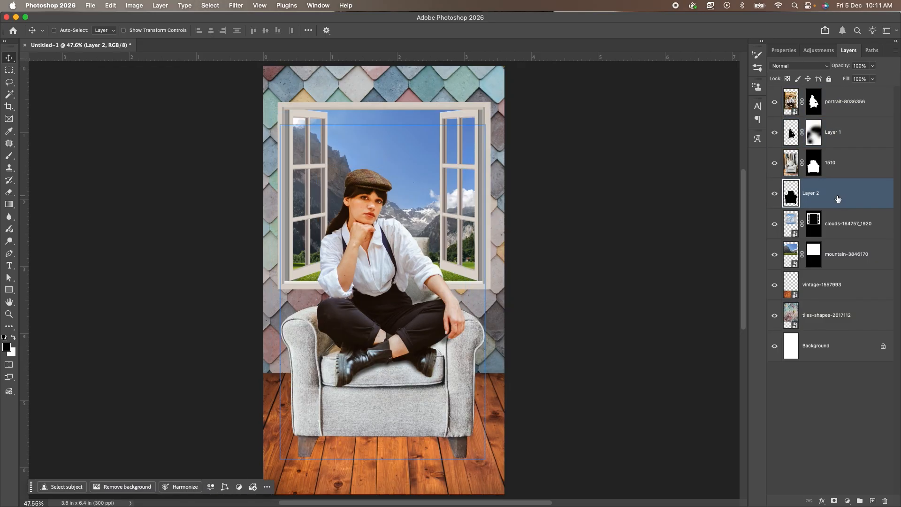
Squash the armchair silhouette to about 53% height and skew it about -18° so it falls to the chair's right, and commit.
key("super")
key("super+t")
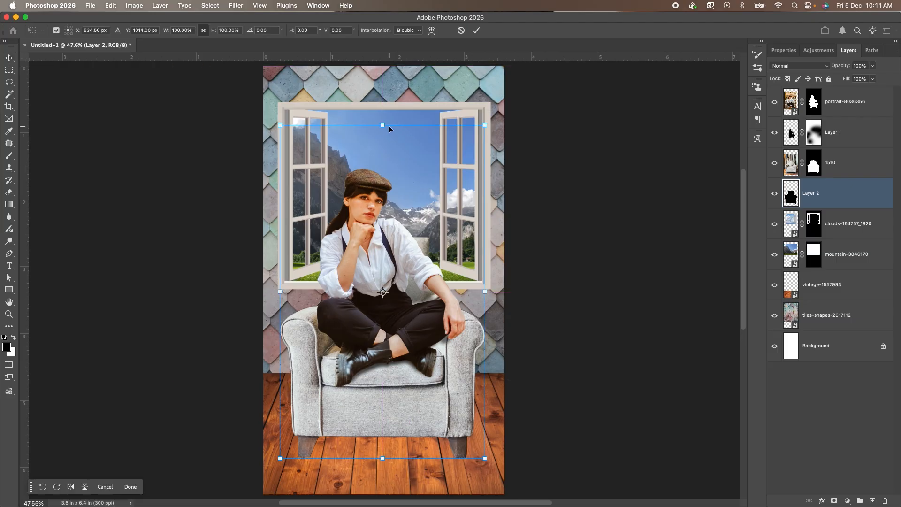
left_click_drag(388, 126, 397, 303, "super")
left_click_drag(295, 302, 326, 312, "super")
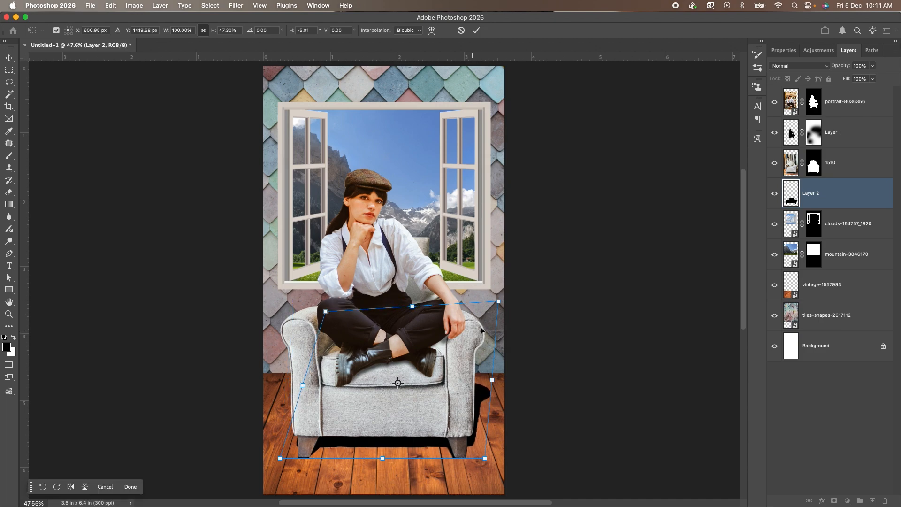
left_click_drag(499, 306, 483, 312, "super")
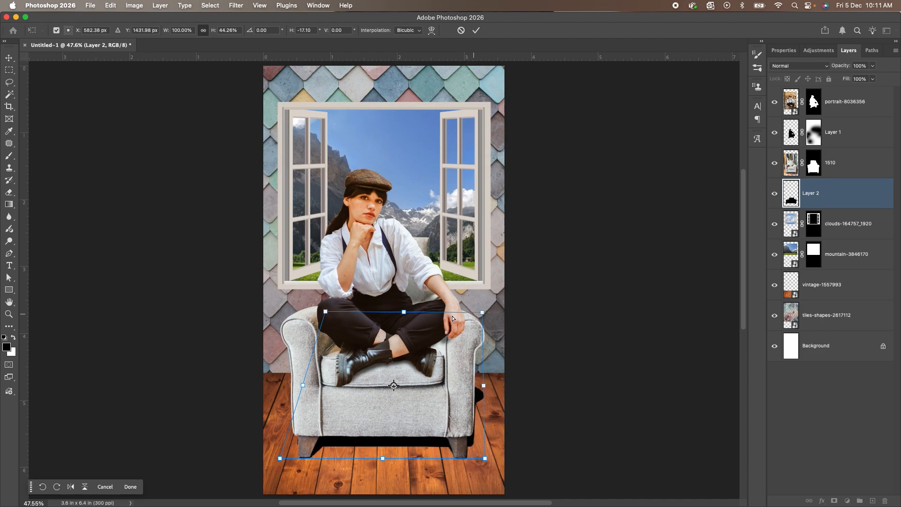
left_click_drag(415, 314, 419, 285, "super")
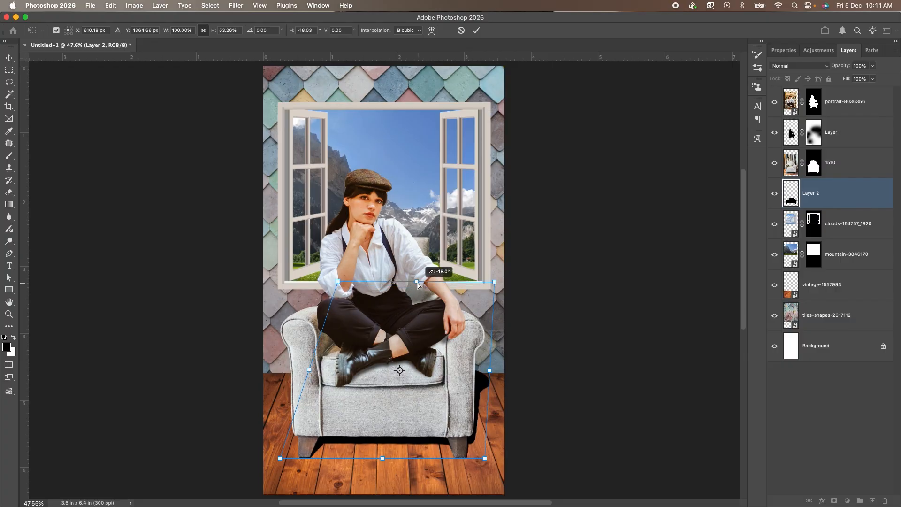
left_click_drag(419, 285, 419, 286, "super")
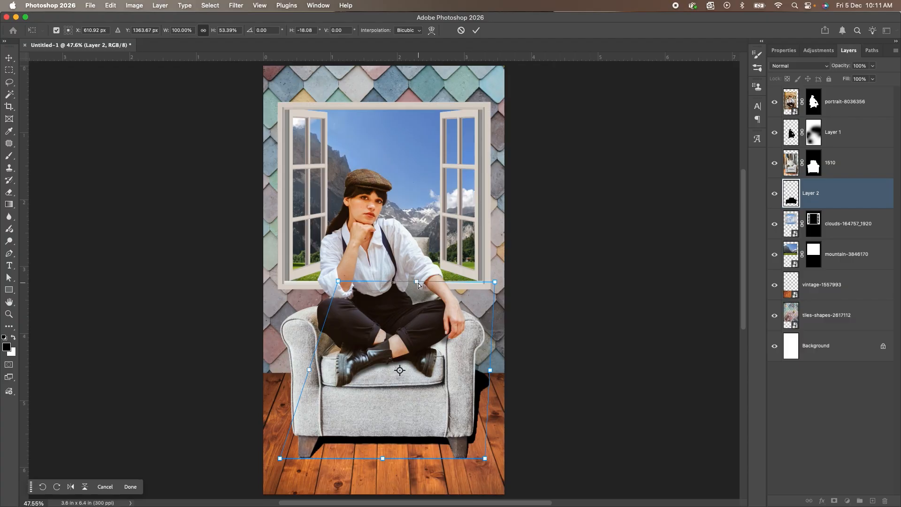
key("Return")
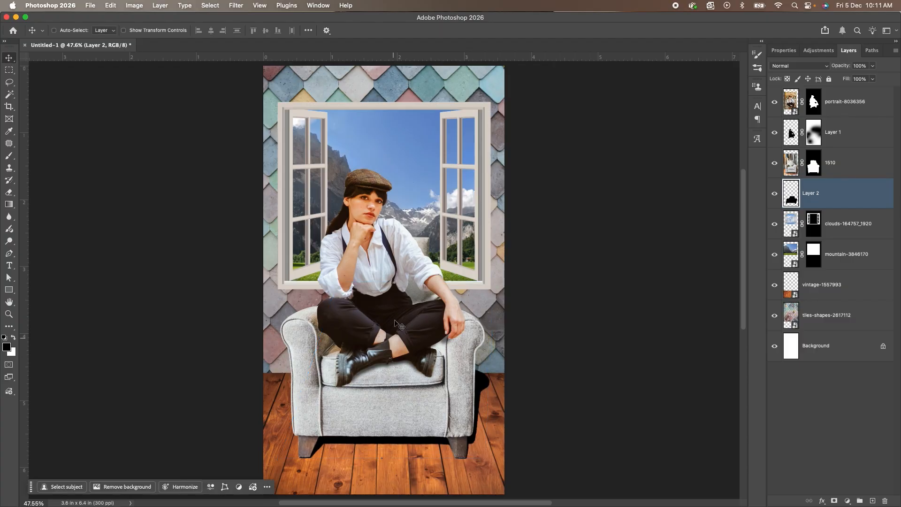
Soften the armchair shadow with a Gaussian Blur of 4.8 px.
left_click(237, 7)
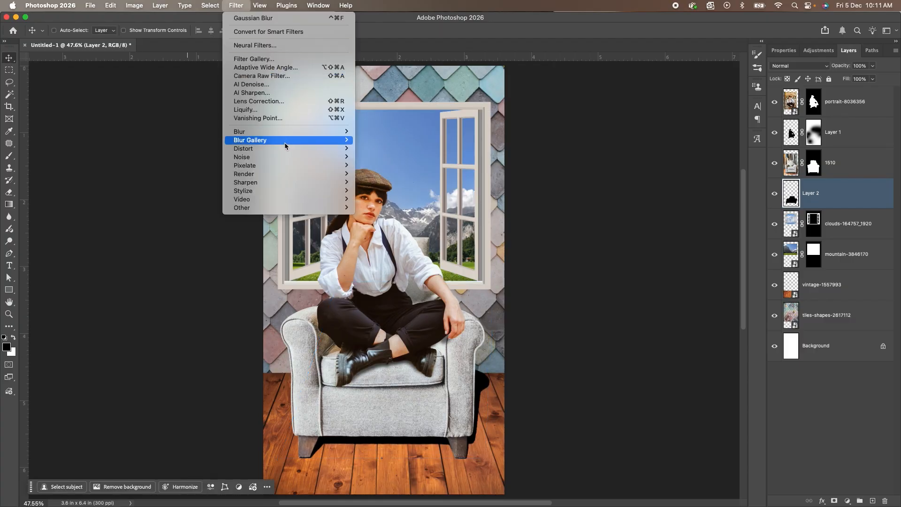
mouse_move(288, 134)
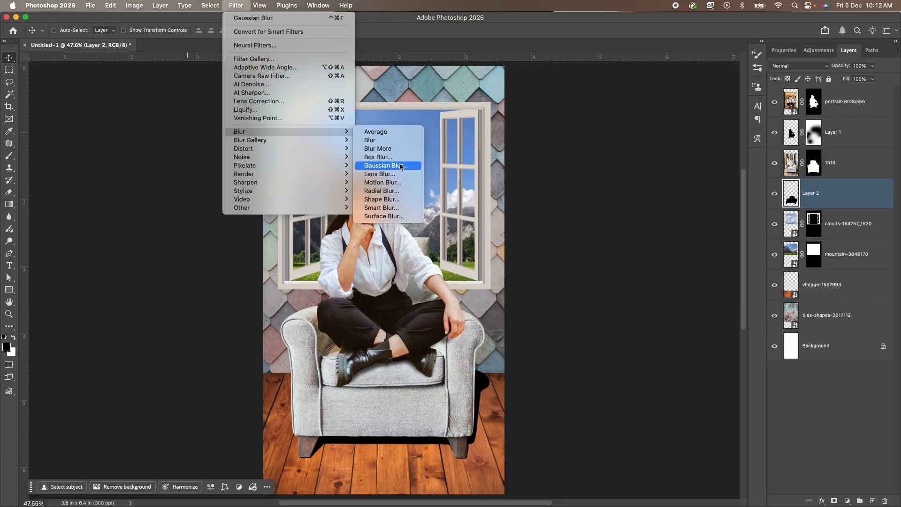
left_click(401, 166)
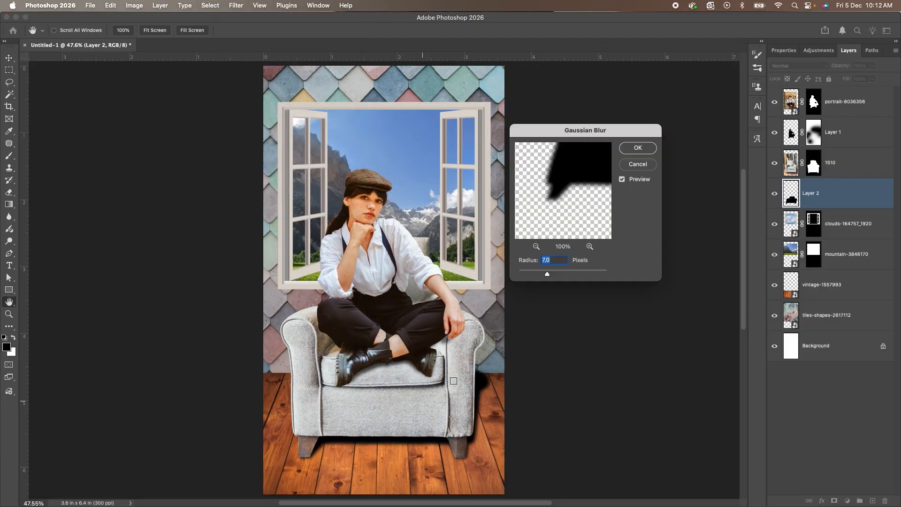
left_click_drag(547, 274, 542, 275)
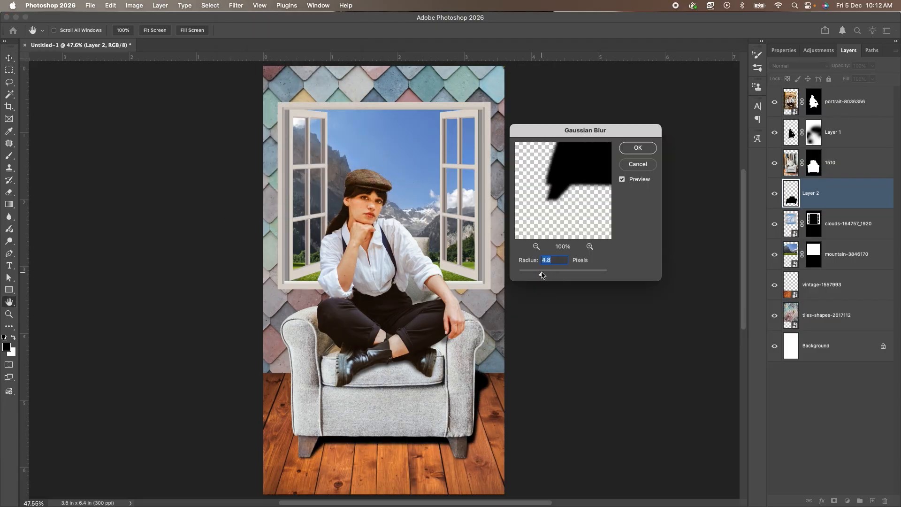
left_click(651, 148)
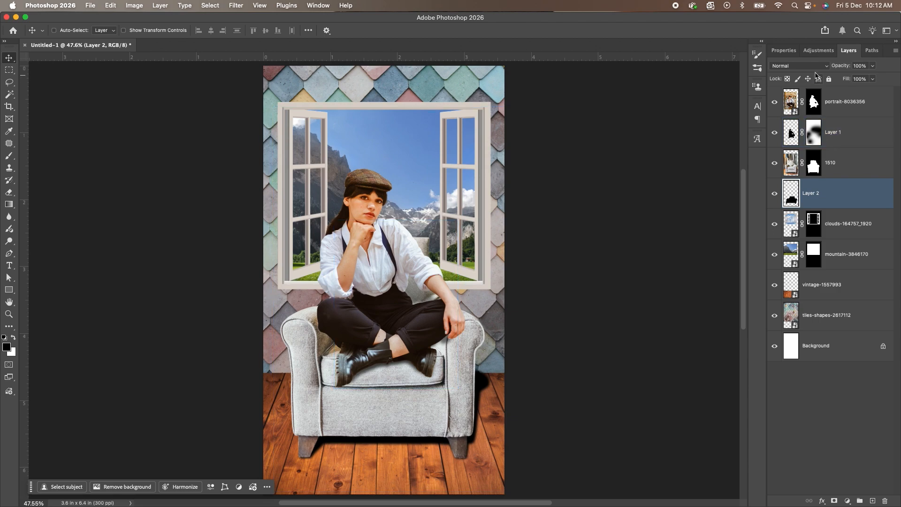
Set the armchair shadow layer to Multiply blending at 71% opacity.
left_click(813, 68)
left_click(800, 102)
left_click(873, 66)
left_click_drag(870, 77, 863, 77)
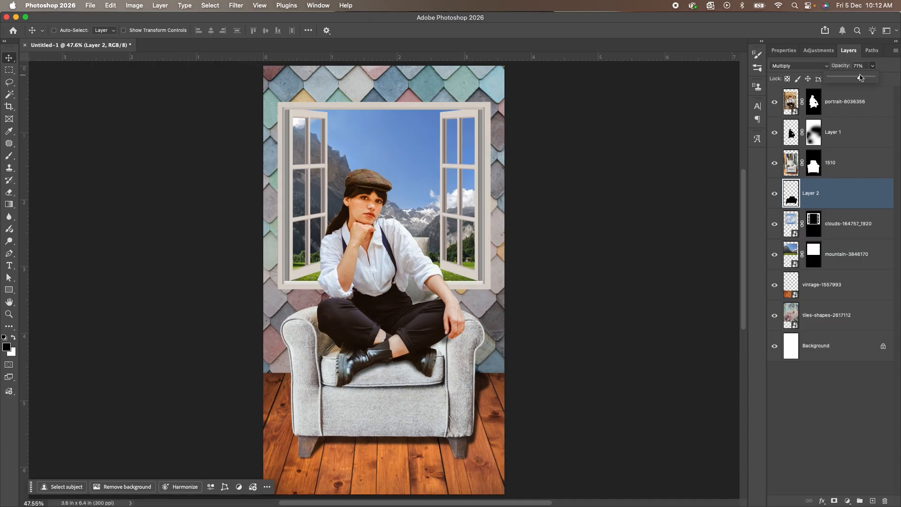
Mask the armchair shadow layer and paint black with the 700 px soft brush to fade the shadow's outer edges beside the chair.
left_click(834, 500)
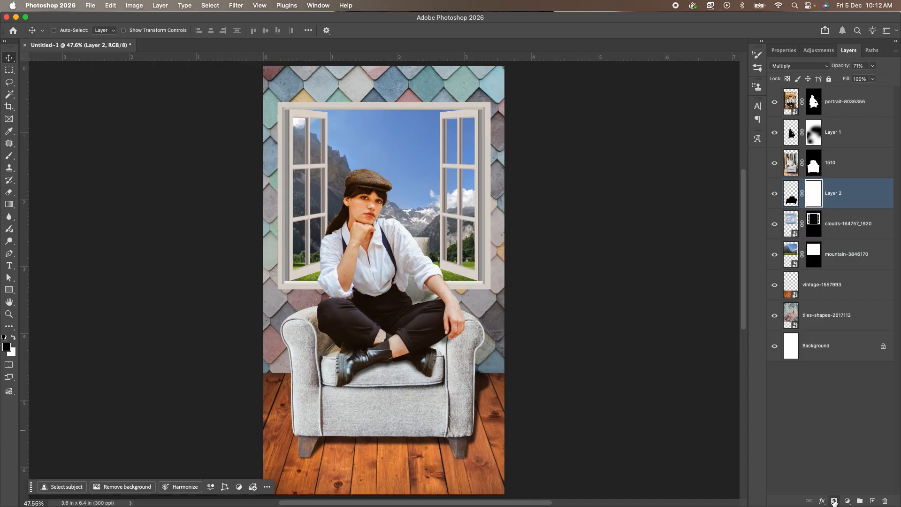
key("b")
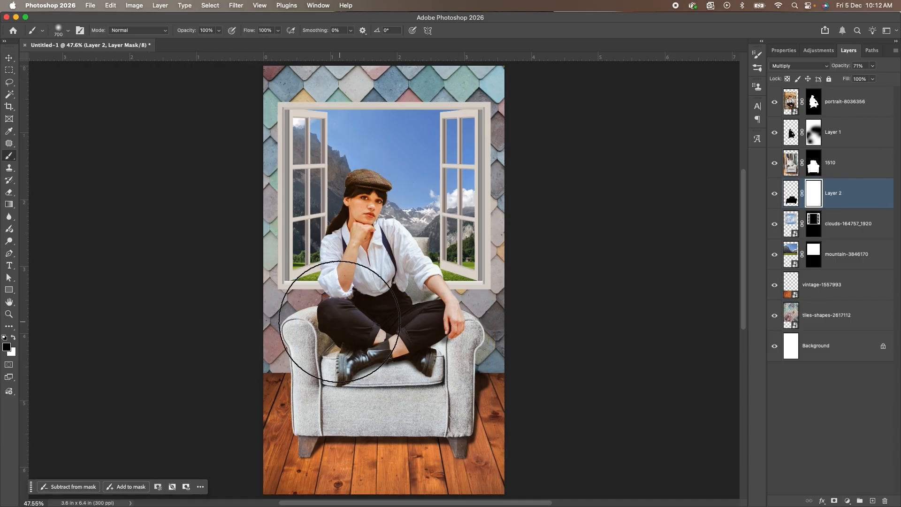
mouse_move(526, 345)
left_mouse_down()
mouse_move(546, 359)
mouse_move(540, 443)
left_mouse_up()
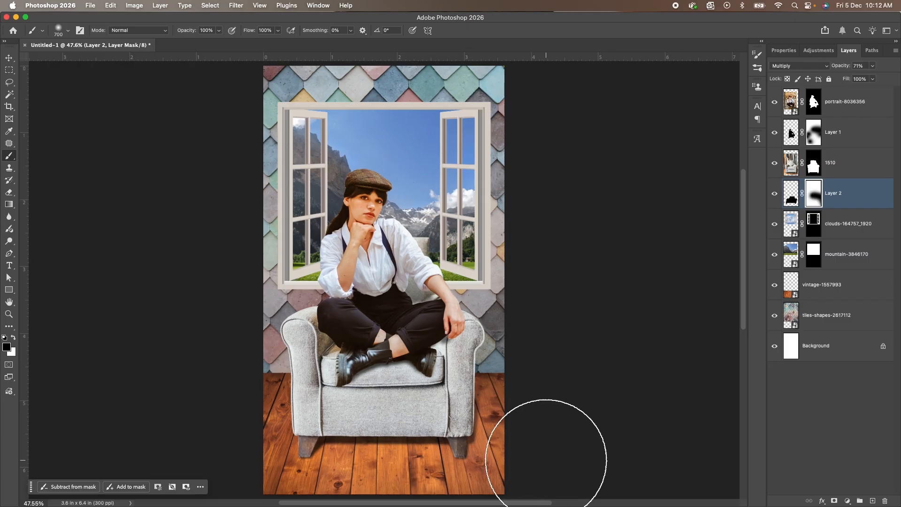
left_click_drag(276, 289, 261, 335)
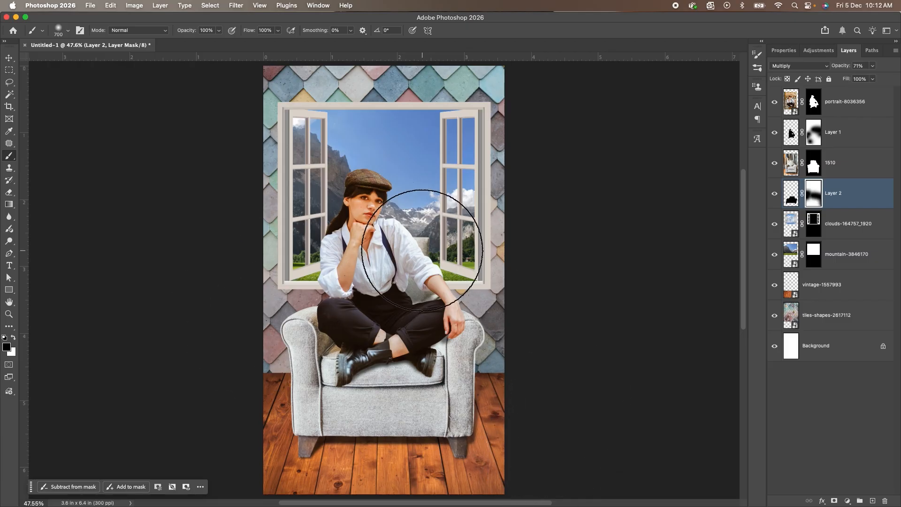
key("v")
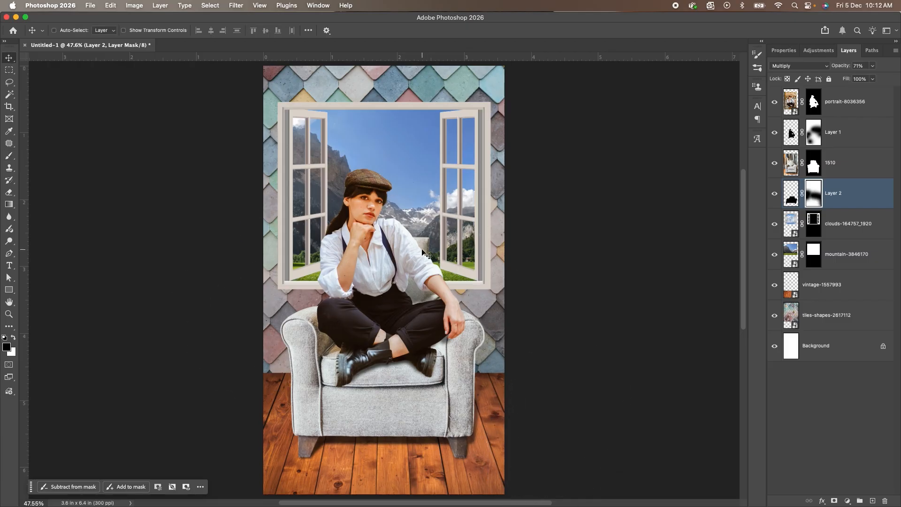
Add a Drop Shadow effect to the wooden floor layer, vintage-1557993, to shade where it meets the tiled wall.
left_click(792, 132)
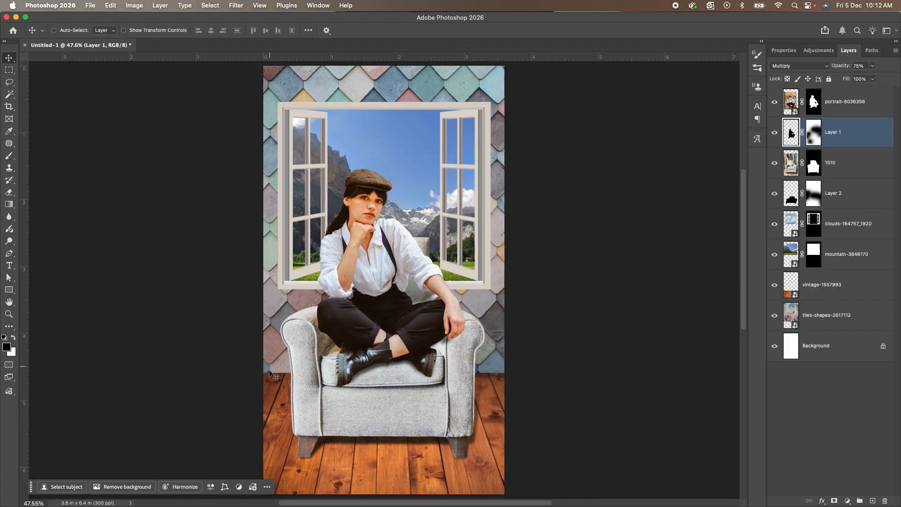
scroll(276, 377, "up", 6)
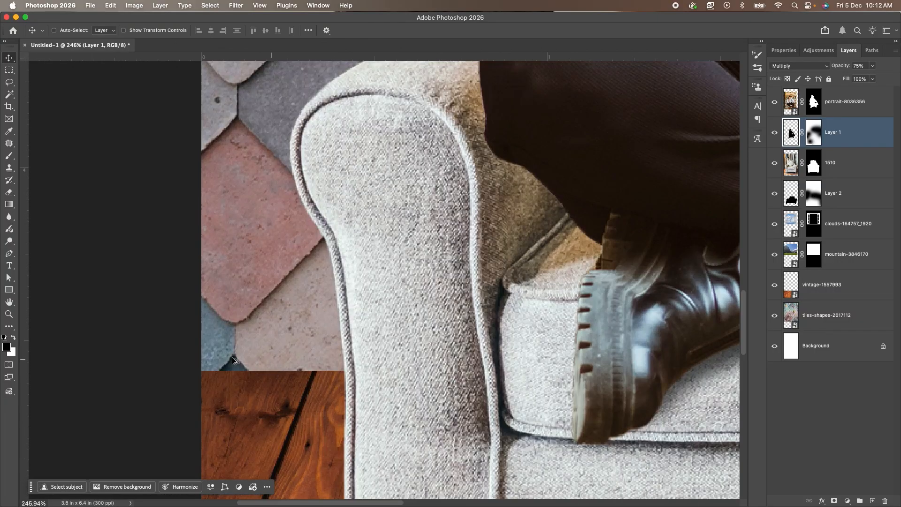
scroll(267, 358, "down", 6)
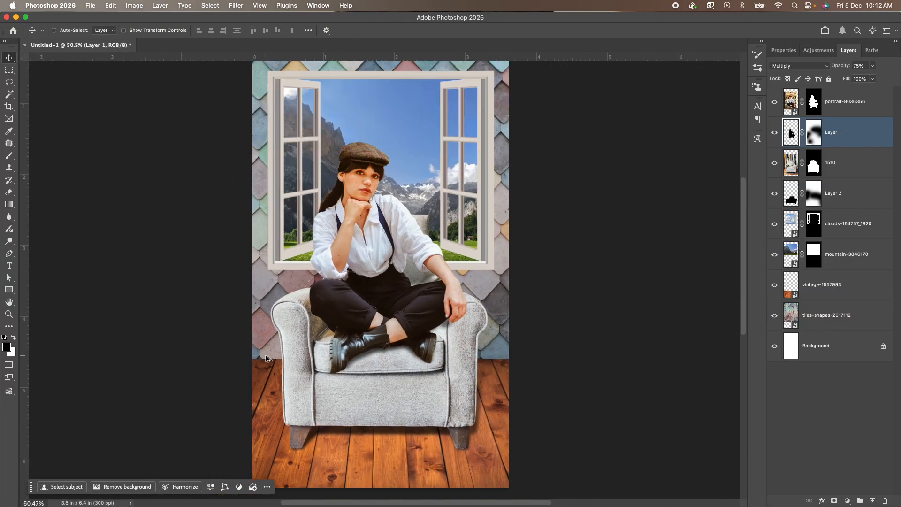
scroll(378, 370, "right", 3)
left_click(858, 322)
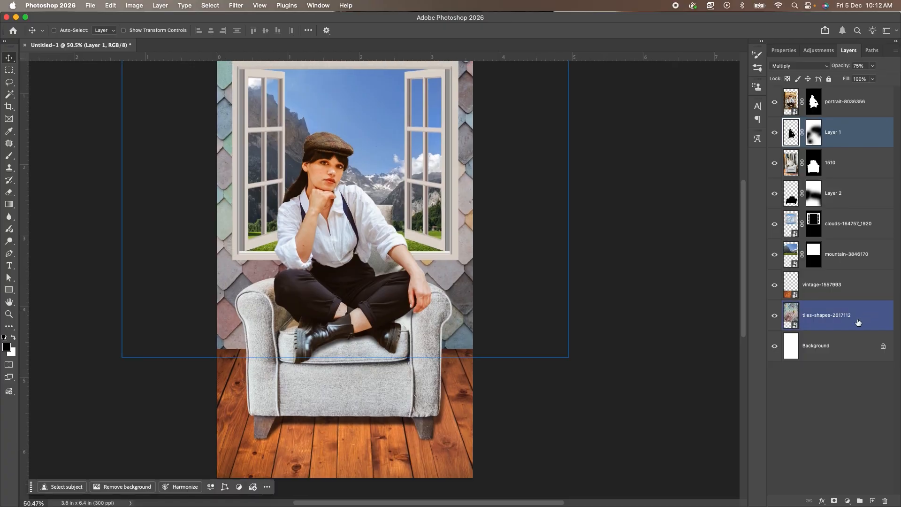
left_click(867, 286)
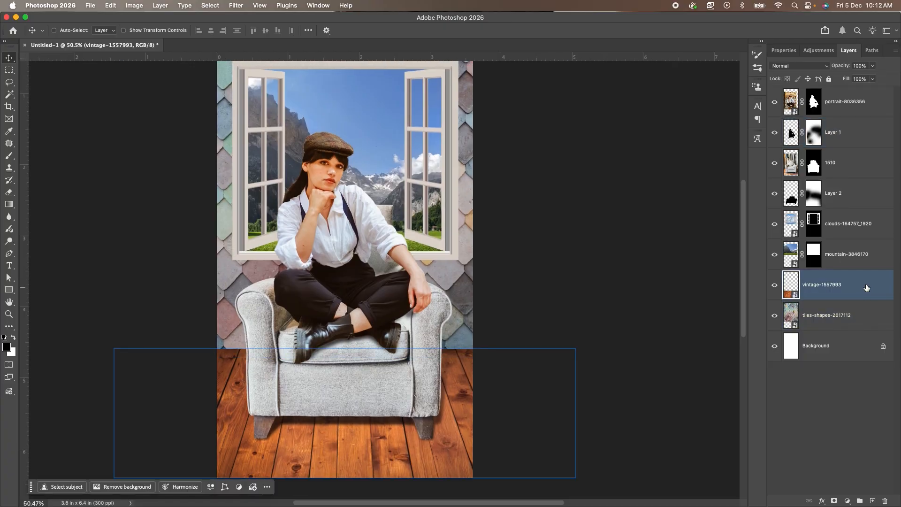
left_click(157, 6)
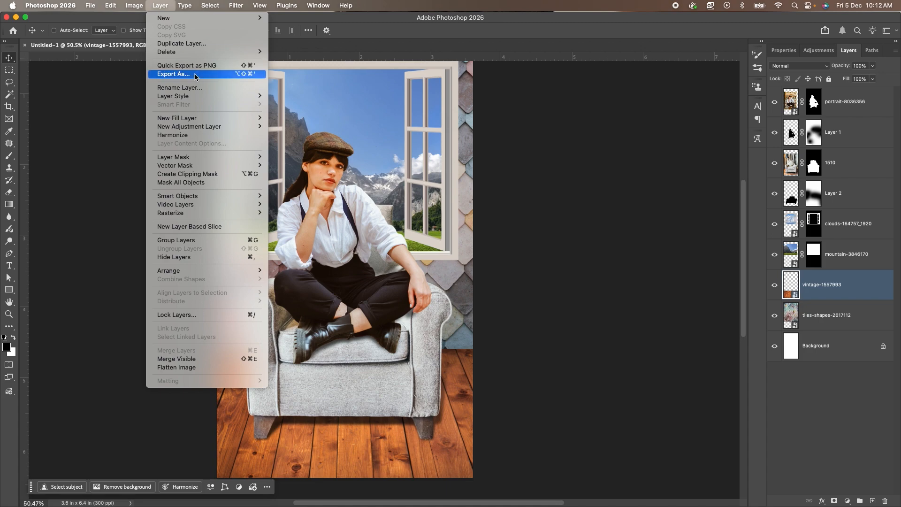
mouse_move(221, 97)
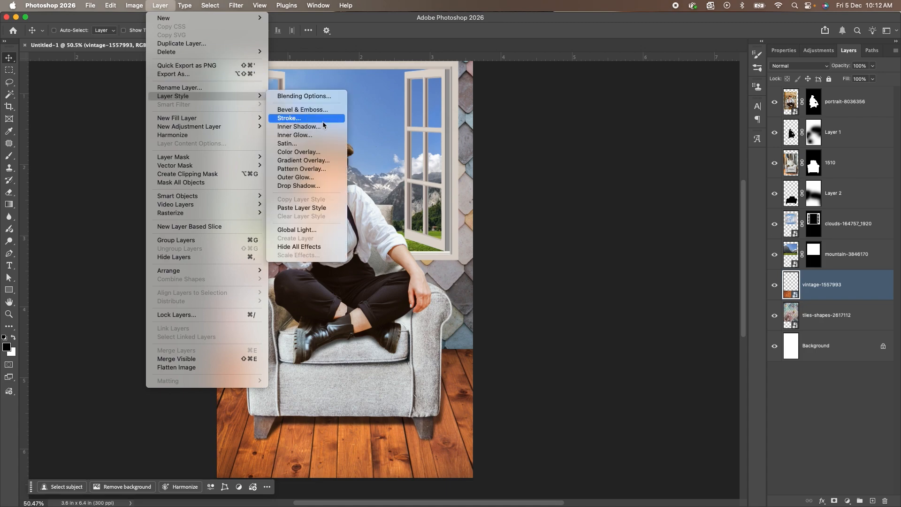
left_click(309, 185)
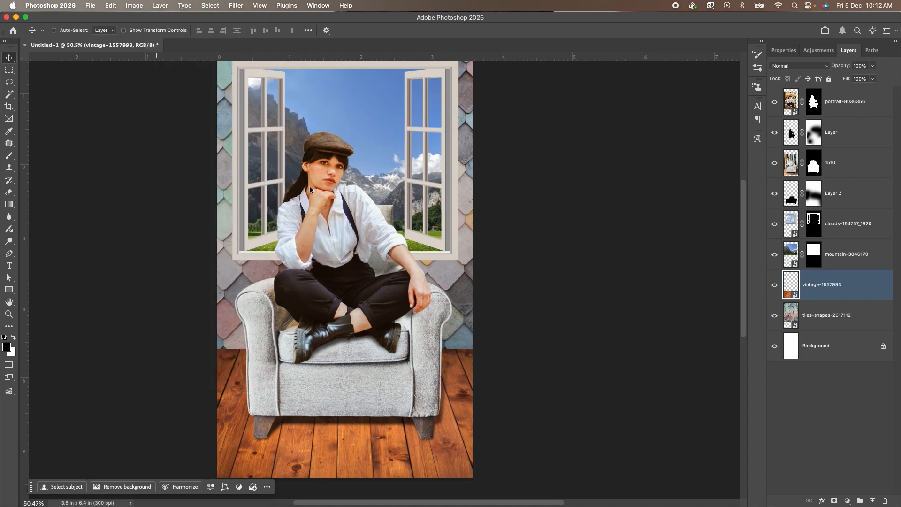
left_click_drag(202, 35, 582, 44)
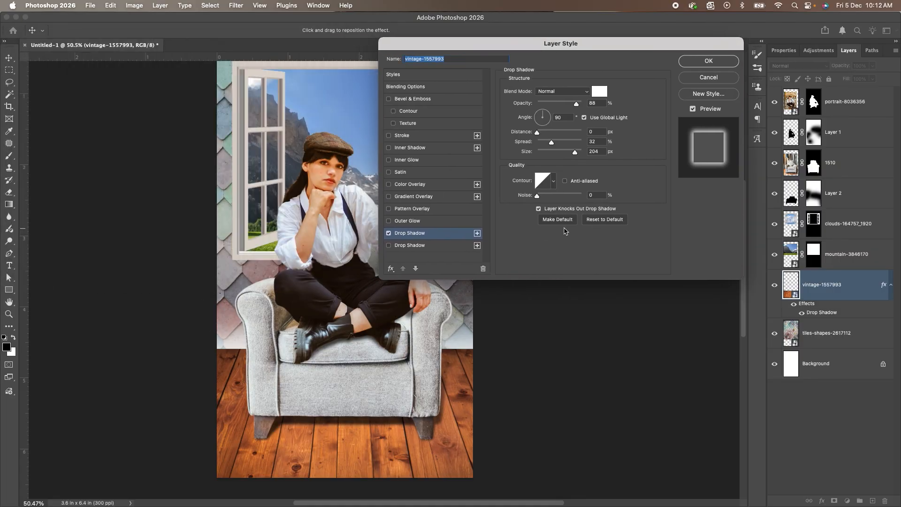
Reset the floor's drop shadow to default, then apply it at 65% opacity, distance 0 px, spread 24% and size 84 px.
left_click(605, 219)
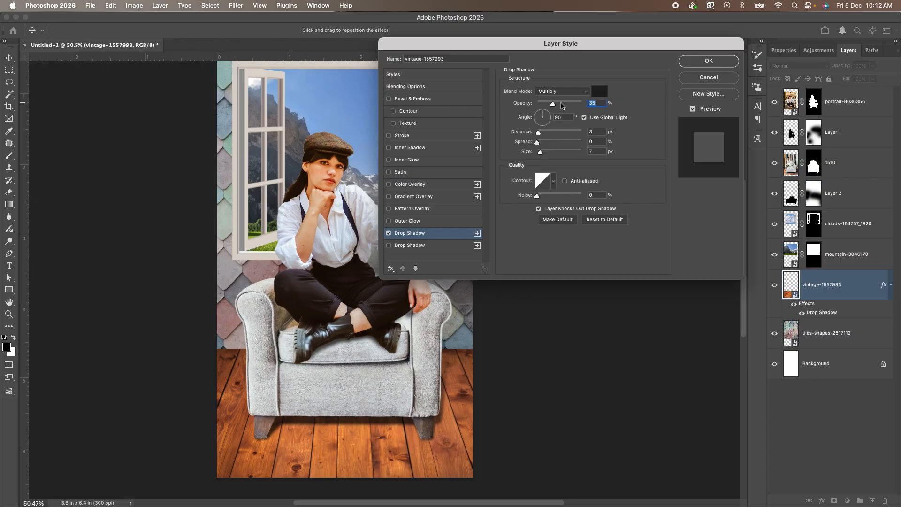
left_click_drag(555, 106, 526, 141)
mouse_move(542, 154)
left_mouse_down()
mouse_move(562, 156)
mouse_move(540, 156)
mouse_move(559, 156)
mouse_move(545, 145)
mouse_move(556, 146)
mouse_move(540, 154)
mouse_move(576, 169)
mouse_move(558, 171)
mouse_move(548, 145)
left_mouse_up()
left_click_drag(565, 104, 567, 108)
left_click(709, 61)
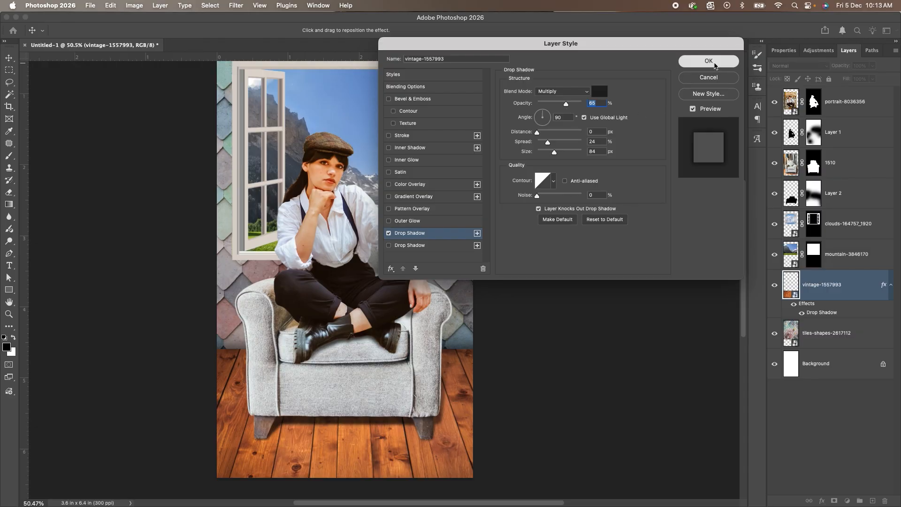
key("super+0")
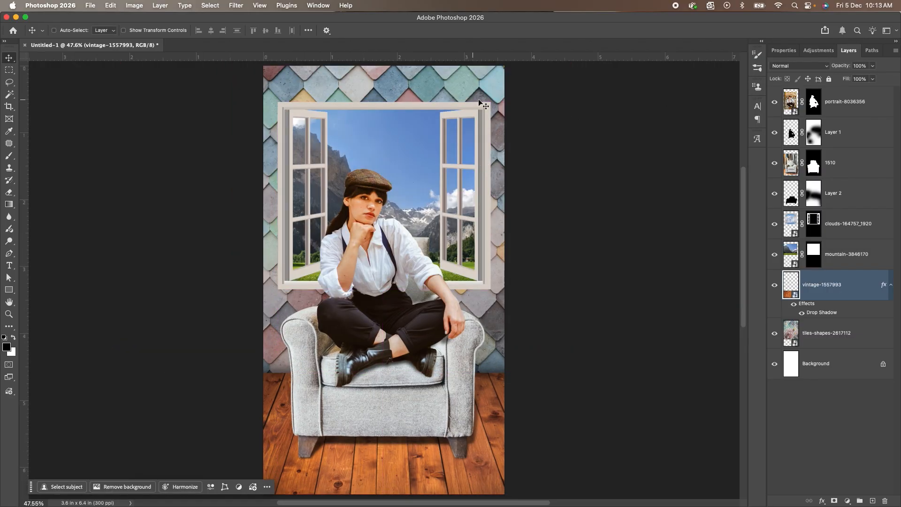
Add a Multiply Drop Shadow to the mountain-3846170 window layer with 0% spread and a size of 29 px.
left_click(782, 248, "shift")
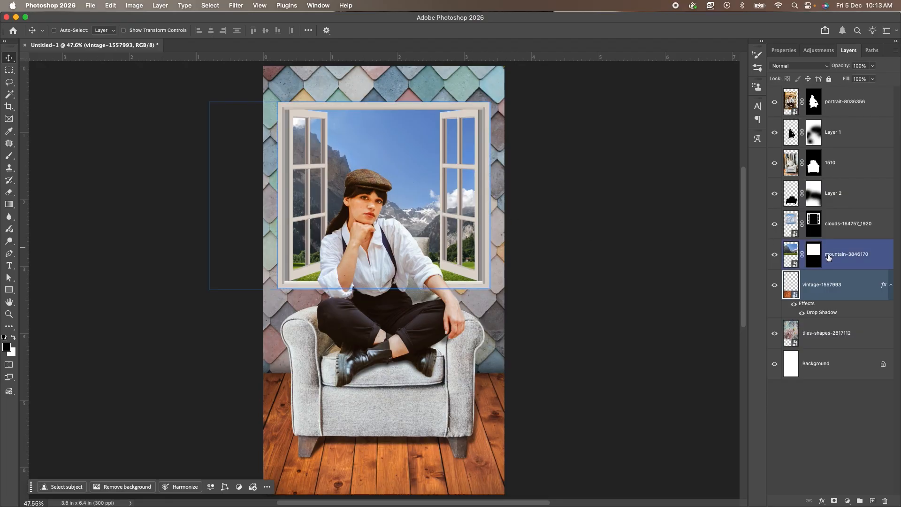
left_click(877, 250)
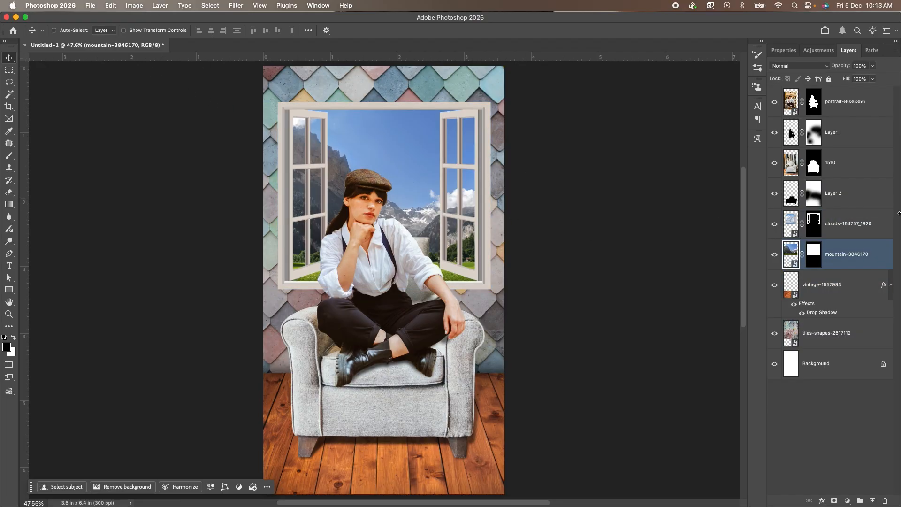
double_click(883, 253)
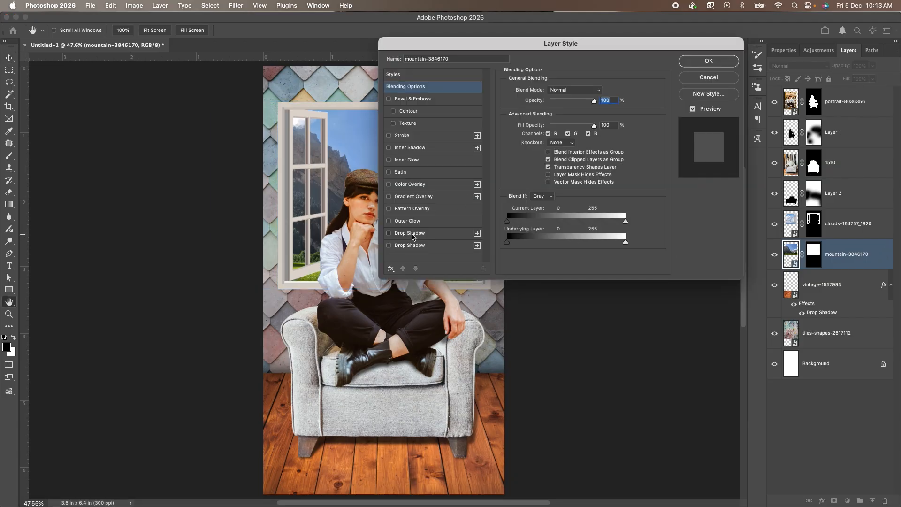
left_click(413, 234)
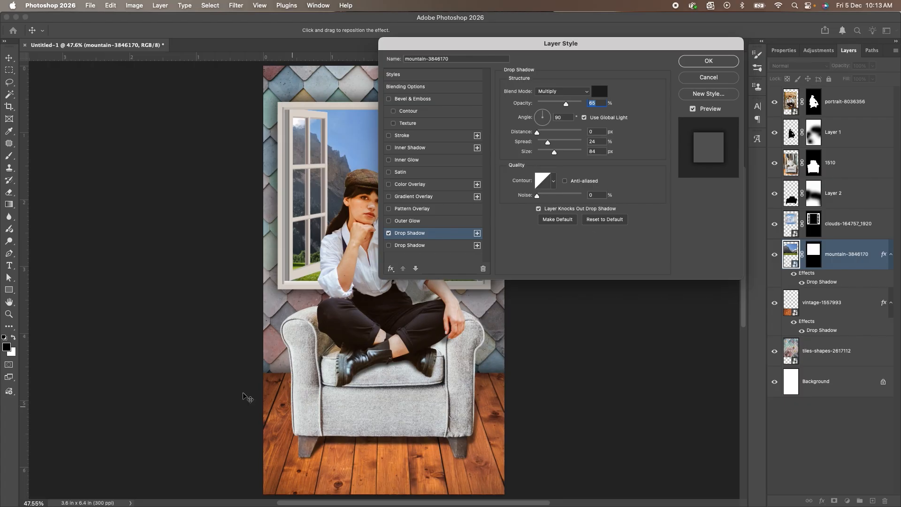
left_click_drag(520, 46, 701, 41)
mouse_move(728, 139)
left_mouse_down()
mouse_move(723, 149)
mouse_move(732, 154)
mouse_move(718, 144)
left_mouse_up()
left_click_drag(726, 148, 726, 152)
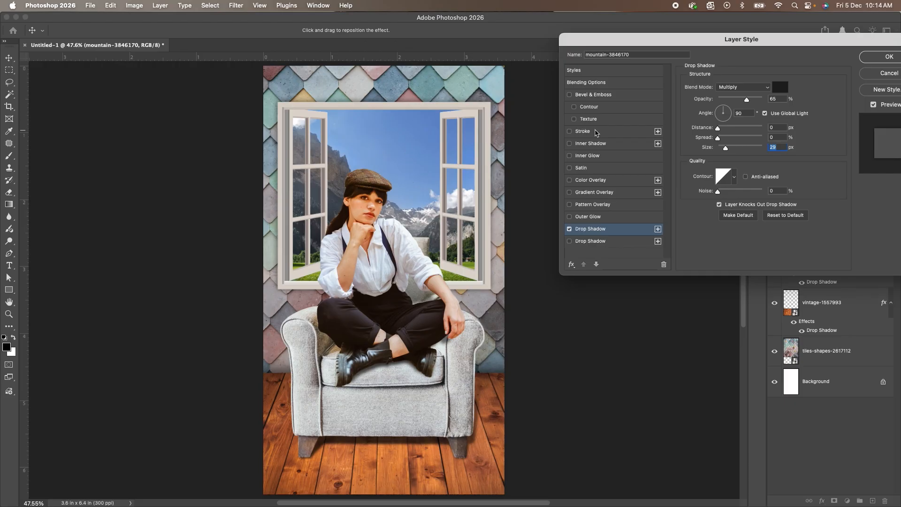
Add an Inner Shadow to the window layer from default settings, with 47% opacity, distance 0 px, choke 38% and size 163 px.
left_click(599, 146)
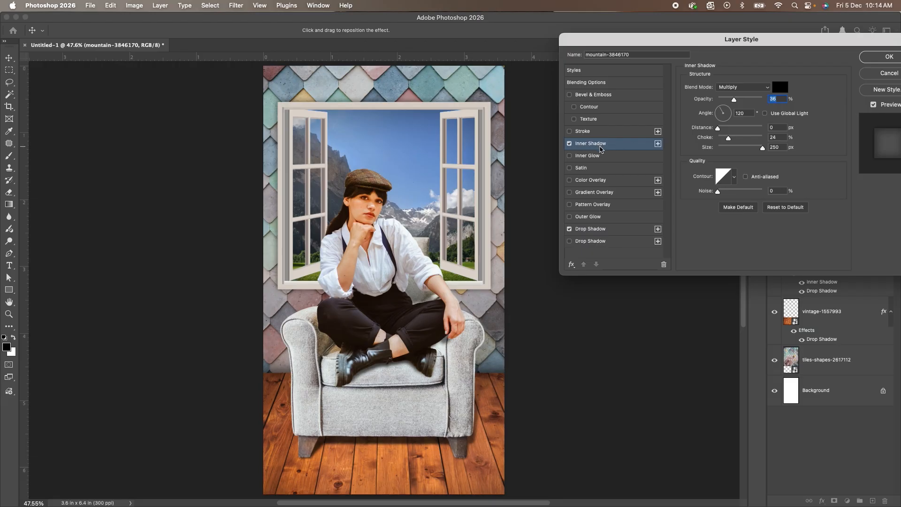
left_click(784, 207)
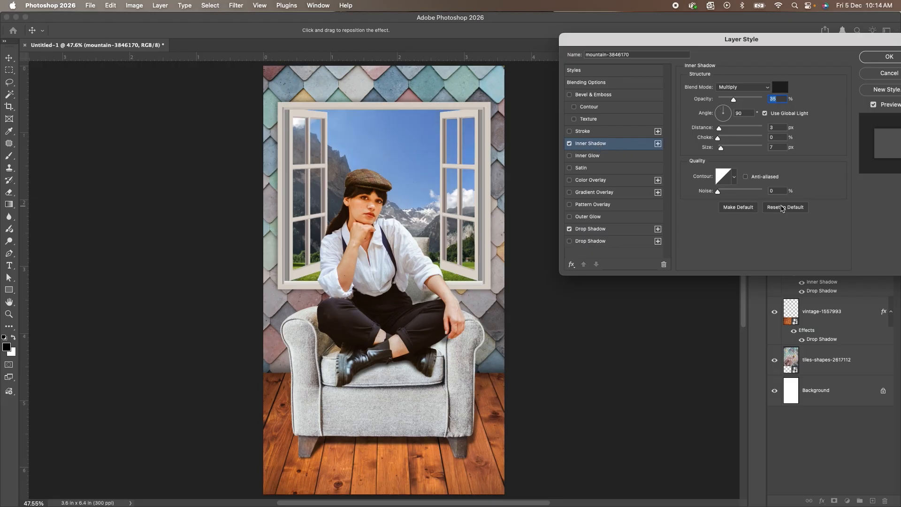
left_click_drag(719, 128, 739, 101)
left_click_drag(721, 147, 750, 150)
left_click(750, 150)
left_click_drag(746, 39, 721, 40)
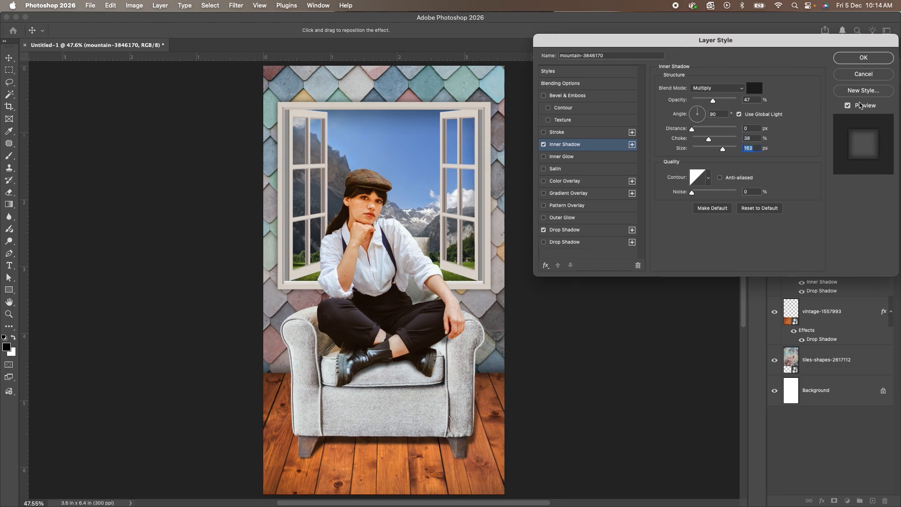
Compare the window with and without its layer effects by toggling the preview repeatedly.
left_click(847, 106)
left_click(848, 107)
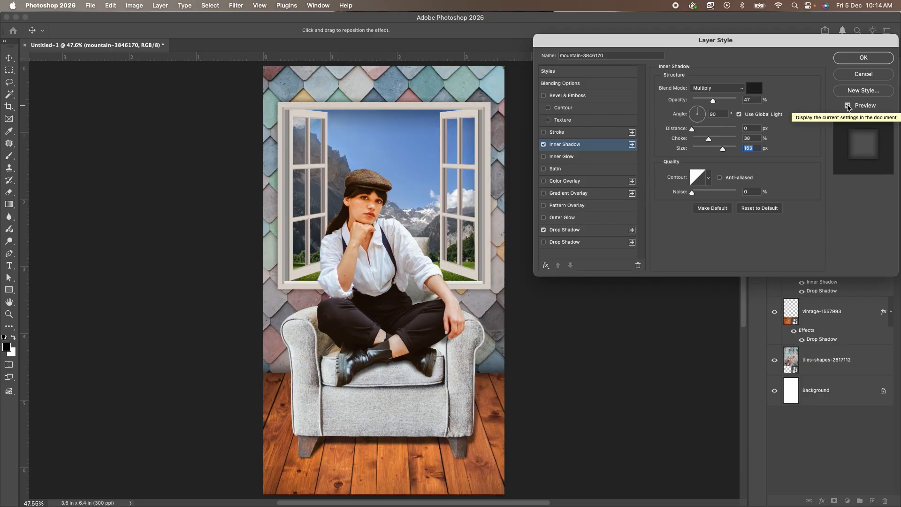
left_click(847, 106)
left_click(848, 106)
left_click(848, 106)
left_click(848, 106)
left_click(847, 106)
left_click(848, 106)
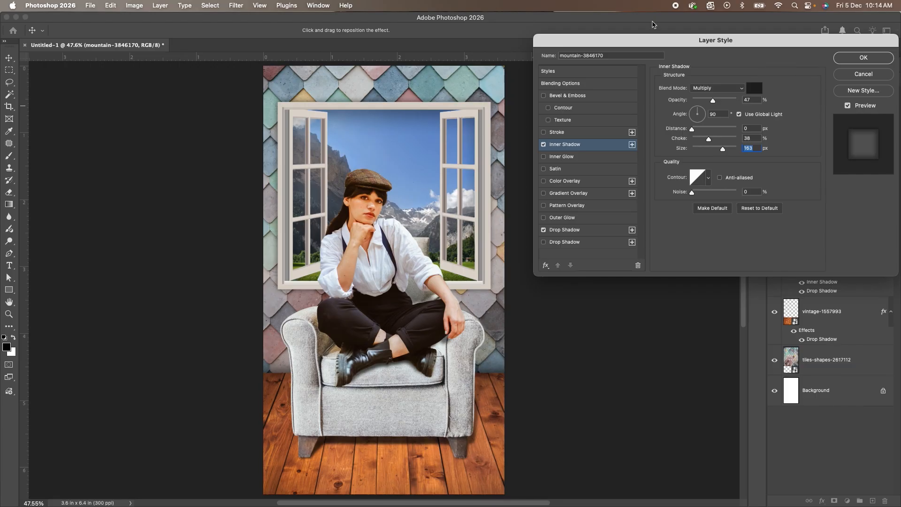
Apply the drop shadow and inner shadow effects to the mountain window layer.
left_click_drag(649, 37, 573, 46)
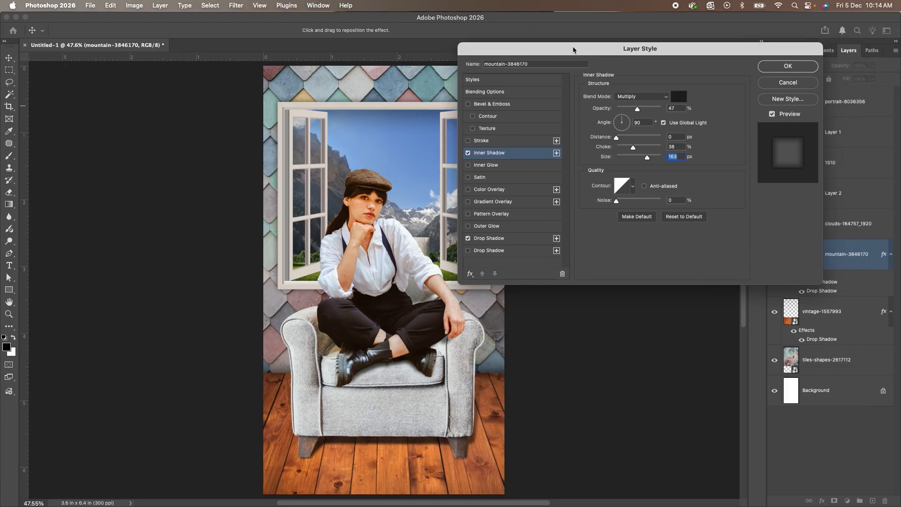
left_click_drag(685, 50, 506, 101)
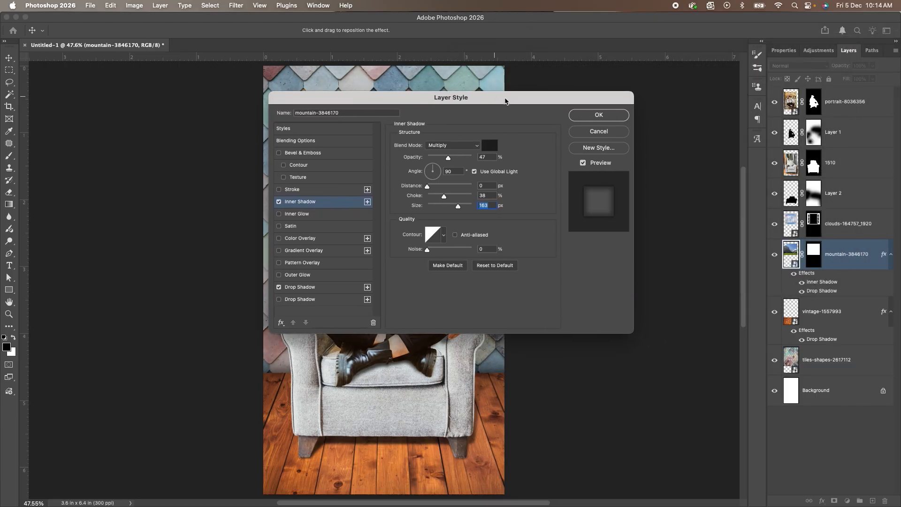
left_click(599, 118)
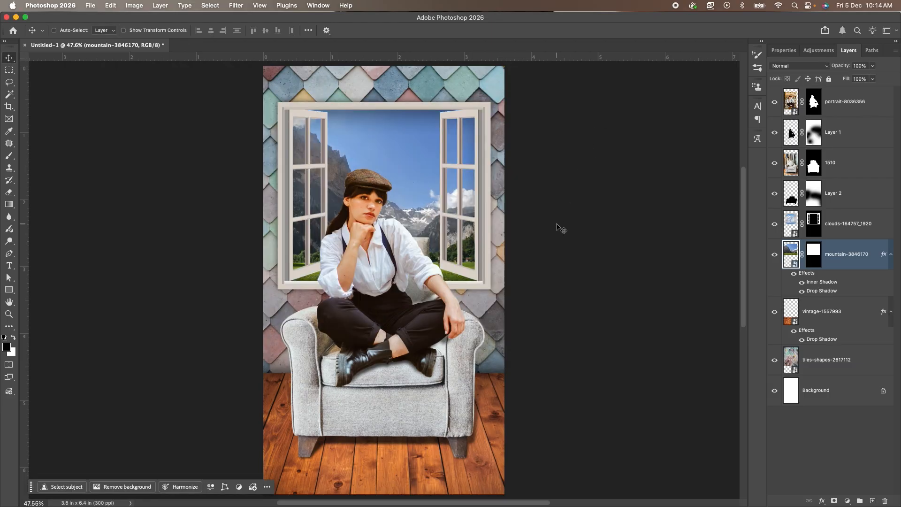
scroll(557, 227, "down", 3)
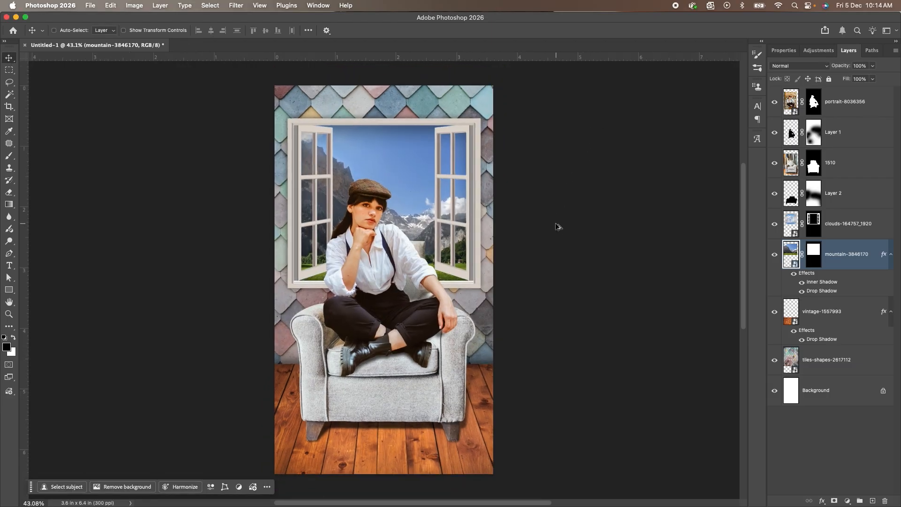
scroll(517, 218, "left", 3)
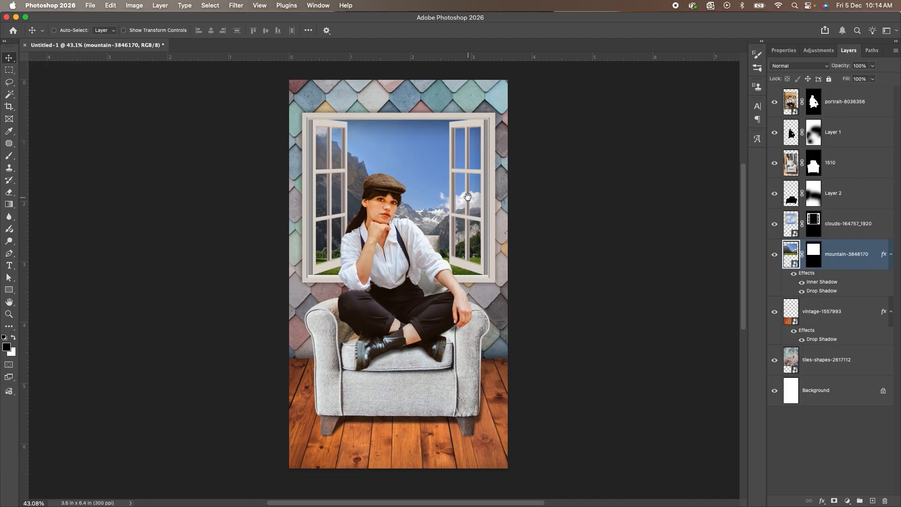